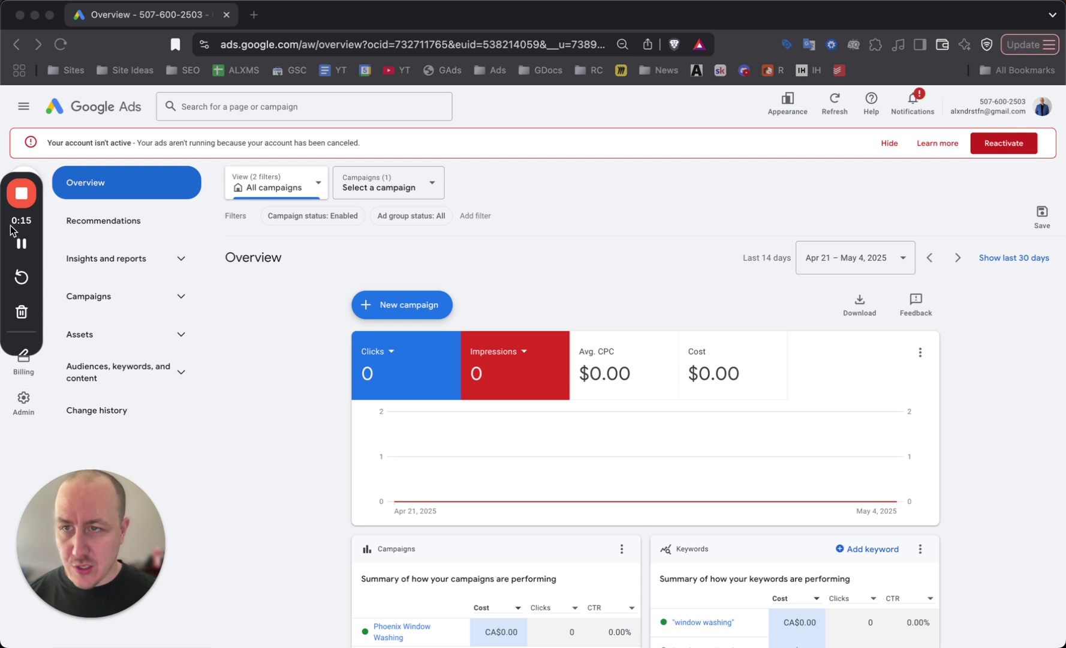
Hide the account-inactive banner and dismiss the tax info and disapproved-ad notice.
{"action": "left_click_drag", "start_coordinate": [20, 227], "coordinate": [1009, 608]}
{"action": "left_click", "coordinate": [888, 144]}
{"action": "left_click", "coordinate": [921, 137]}
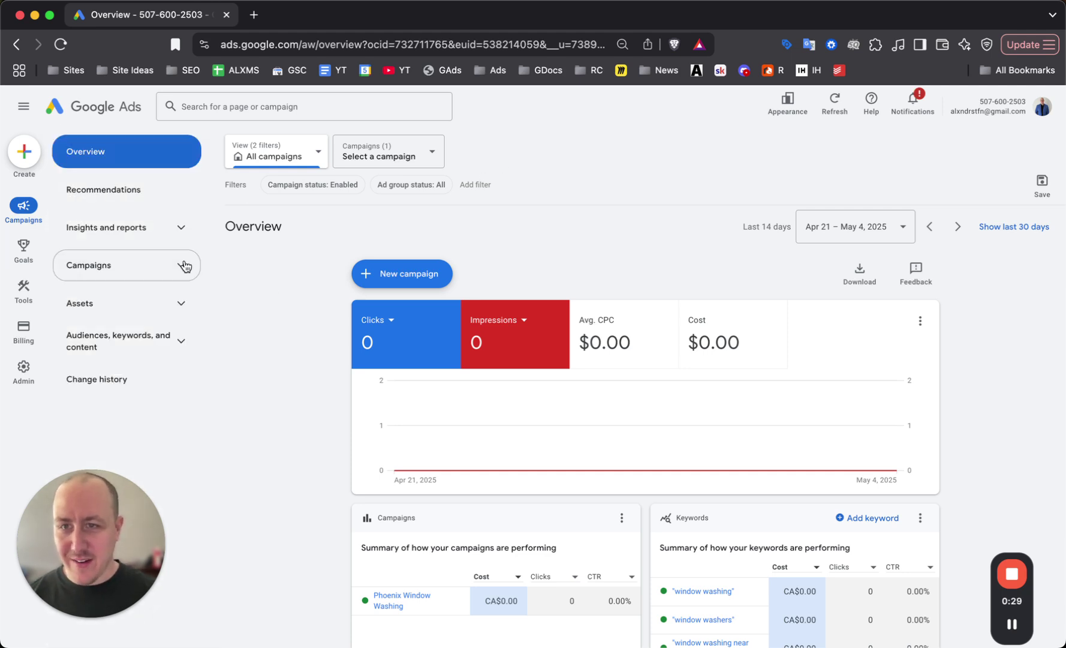
Start Discover new keywords in Keyword Planner and open its location settings.
{"action": "left_click", "coordinate": [23, 287]}
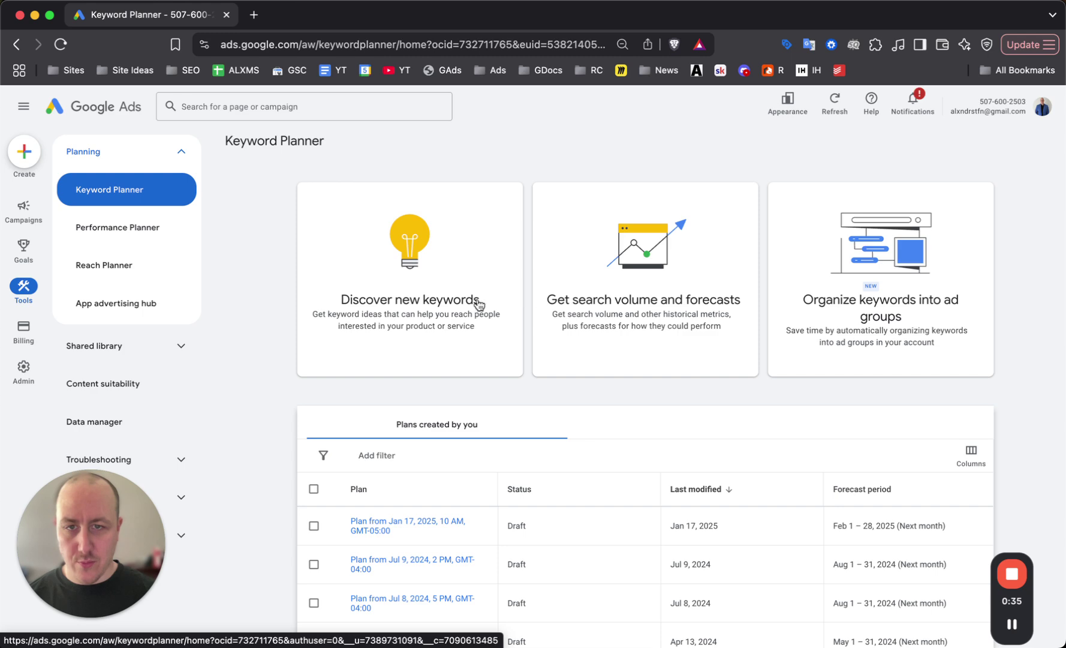
{"action": "left_click", "coordinate": [382, 275]}
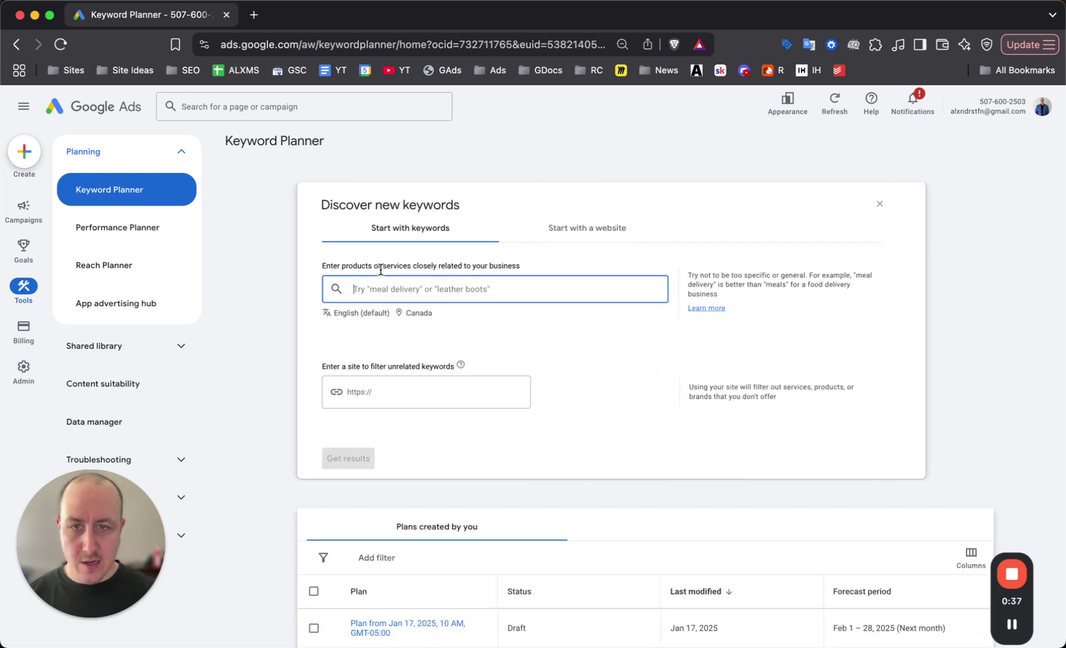
{"action": "left_click", "coordinate": [421, 313]}
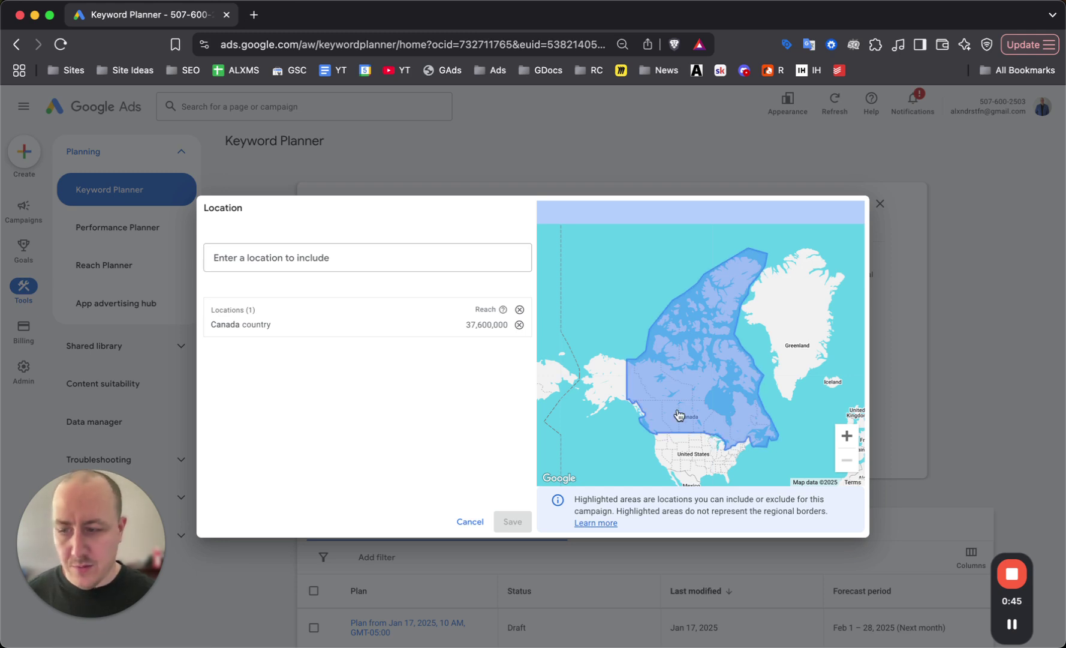
{"action": "left_click", "coordinate": [847, 435]}
{"action": "left_click", "coordinate": [847, 436]}
{"action": "scroll", "coordinate": [707, 385], "scroll_direction": "down", "scroll_amount": 3}
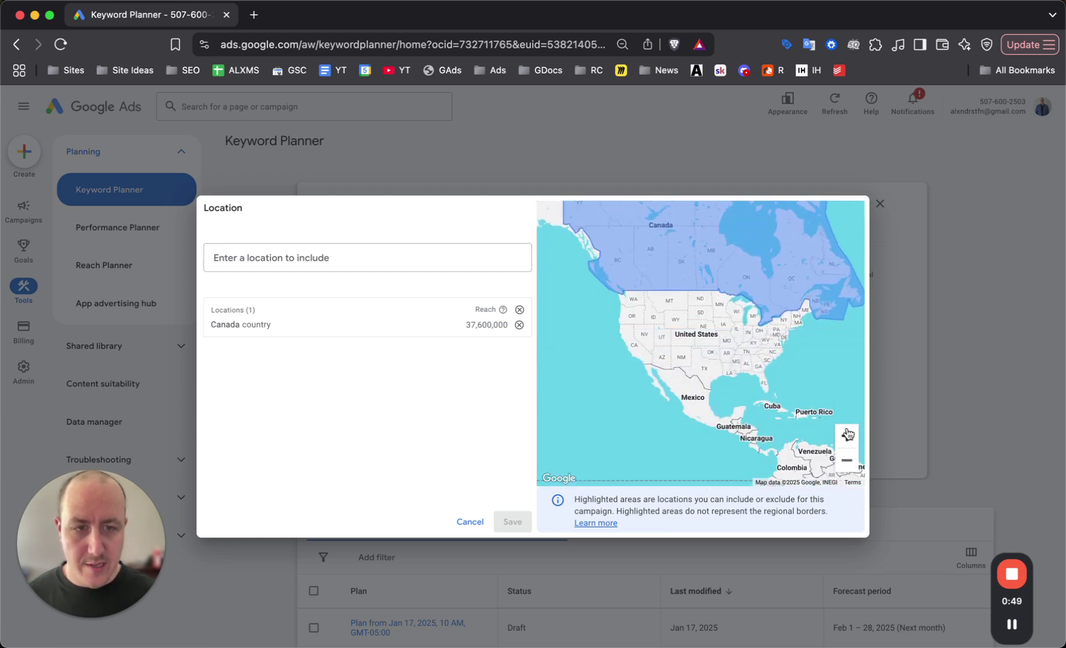
{"action": "scroll", "coordinate": [675, 309], "scroll_direction": "up", "scroll_amount": 2}
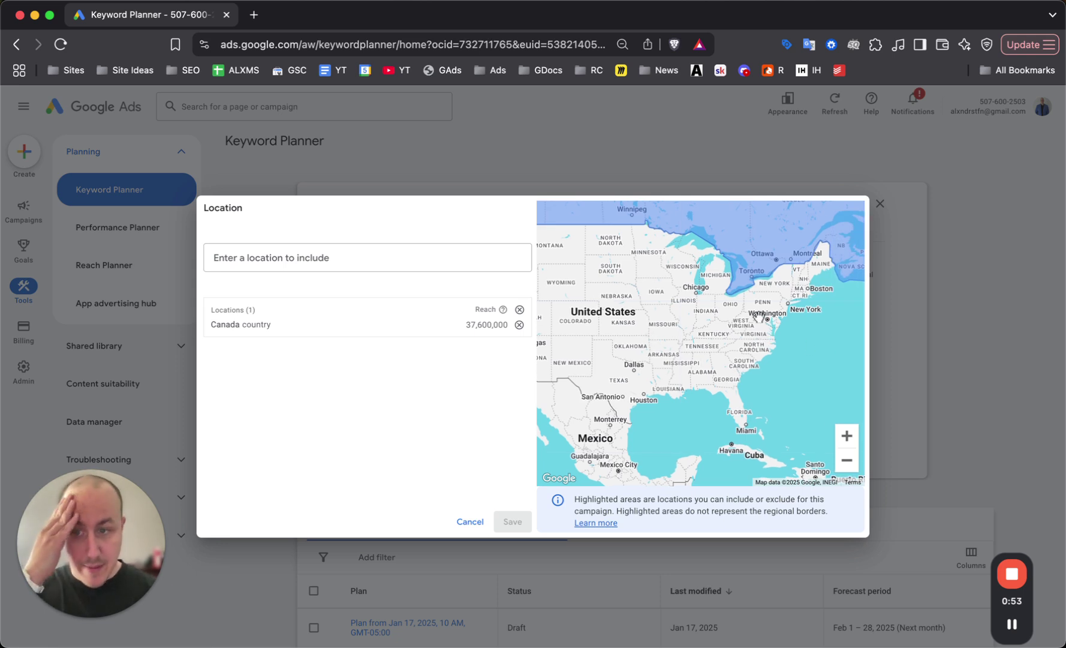
{"action": "left_click_drag", "start_coordinate": [765, 310], "coordinate": [777, 300]}
{"action": "left_click_drag", "start_coordinate": [698, 328], "coordinate": [758, 321]}
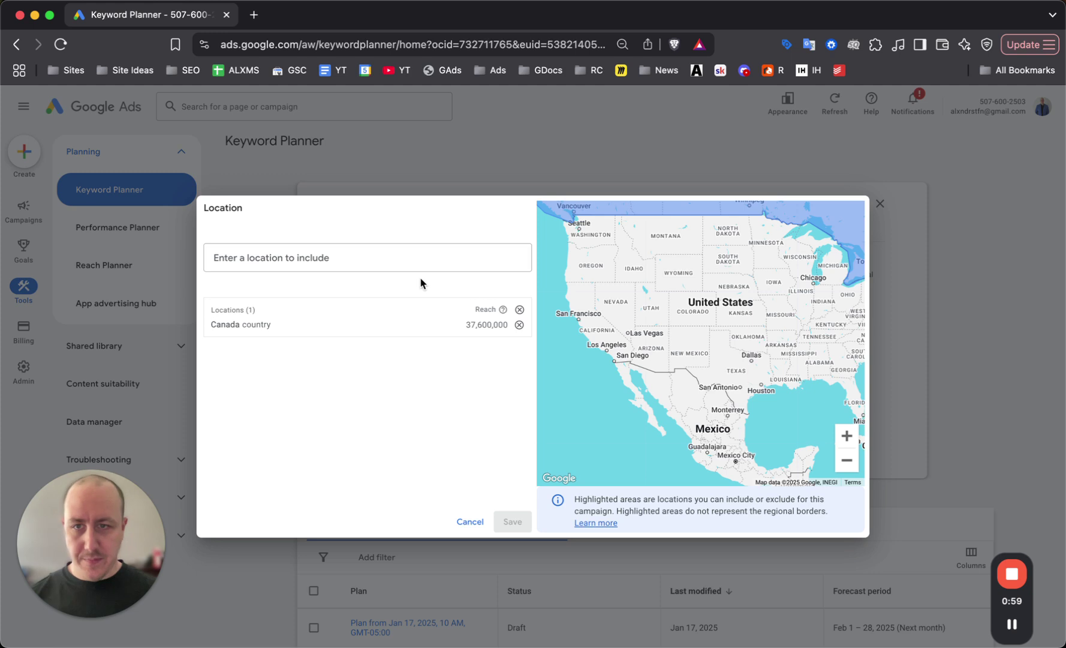
Replace Canada with San Diego, California as the target location and save.
{"action": "left_click", "coordinate": [519, 324]}
{"action": "left_click", "coordinate": [382, 249]}
{"action": "type", "text": "san diego"}
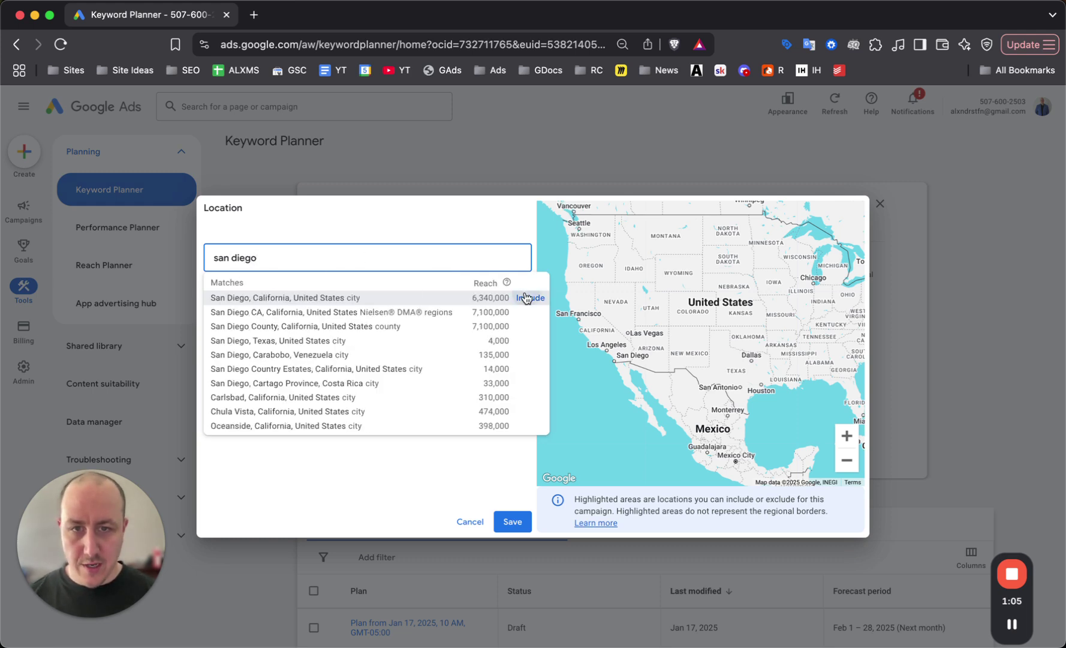
{"action": "left_click", "coordinate": [530, 297]}
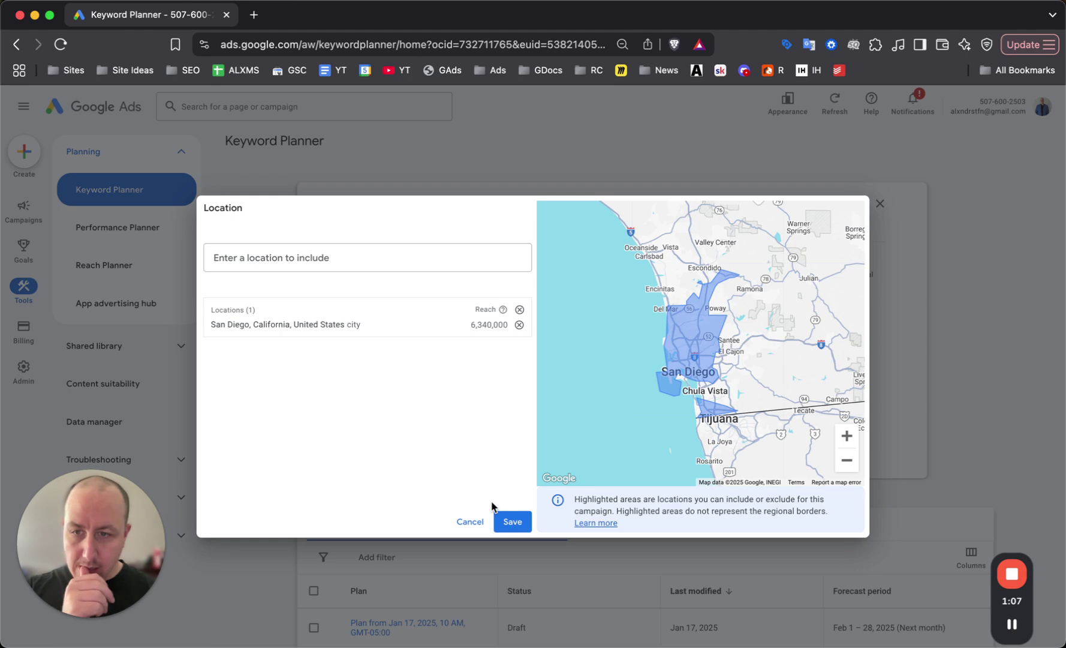
{"action": "left_click", "coordinate": [507, 519]}
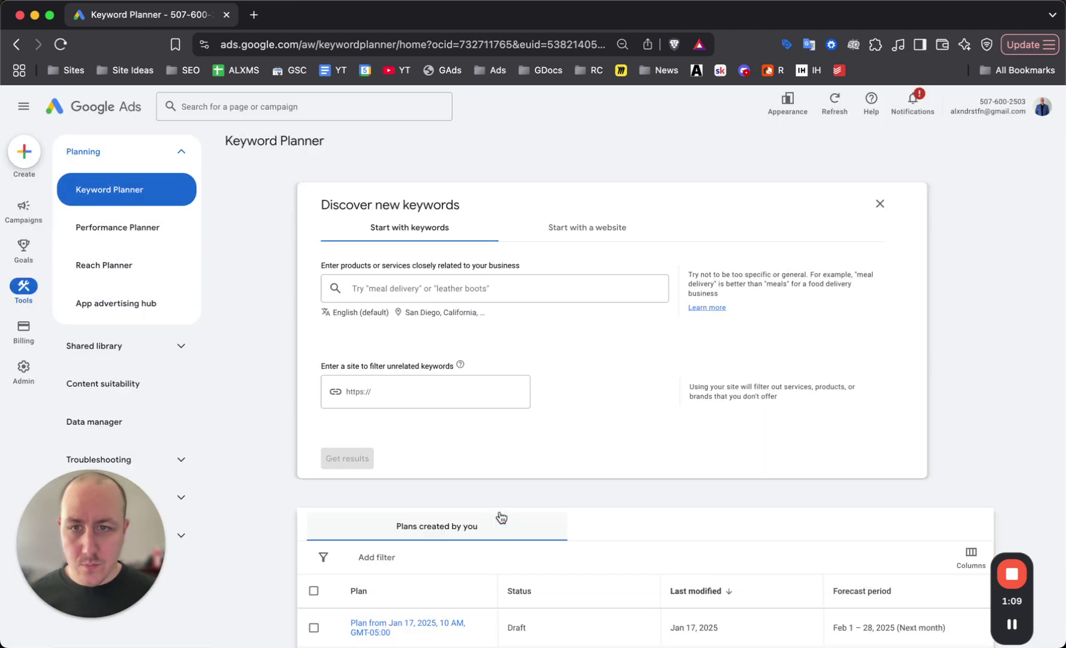
Enter 'plumber' as the only seed keyword, clear stray partial entries, and get results.
{"action": "left_click", "coordinate": [415, 298]}
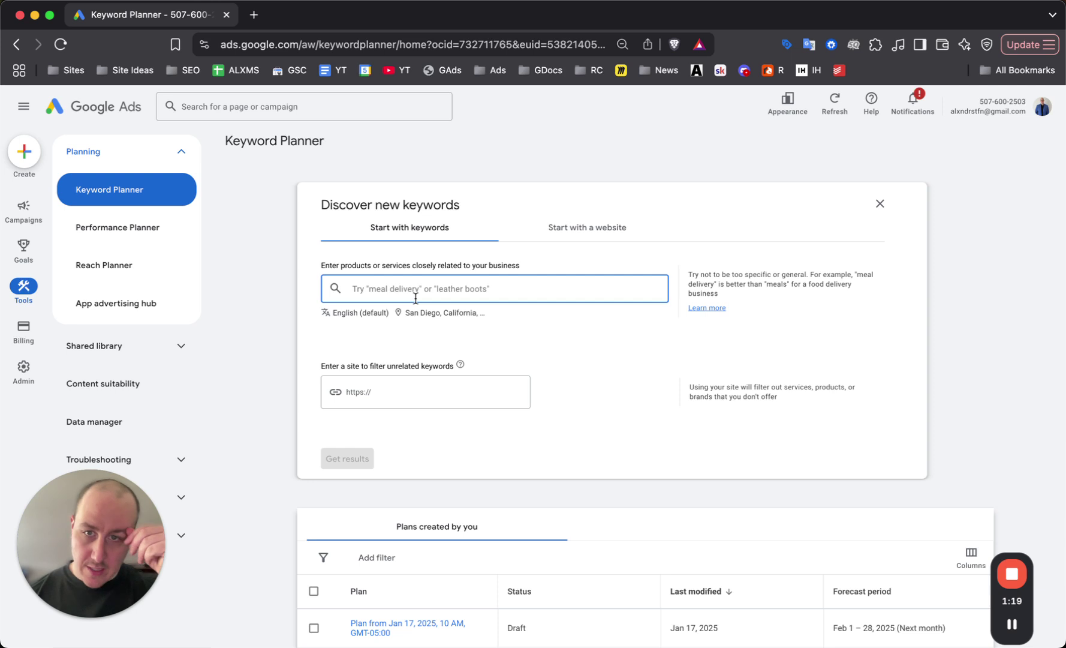
{"action": "type", "text": "plumbe"}
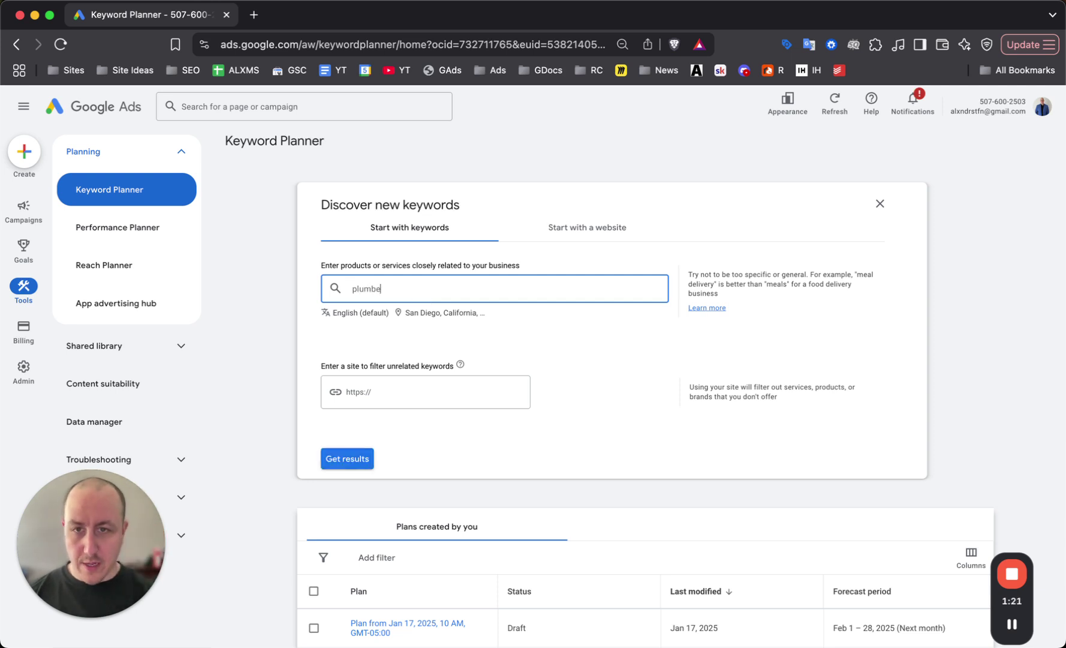
{"action": "type", "text": "r"}
{"action": "key", "text": "Return"}
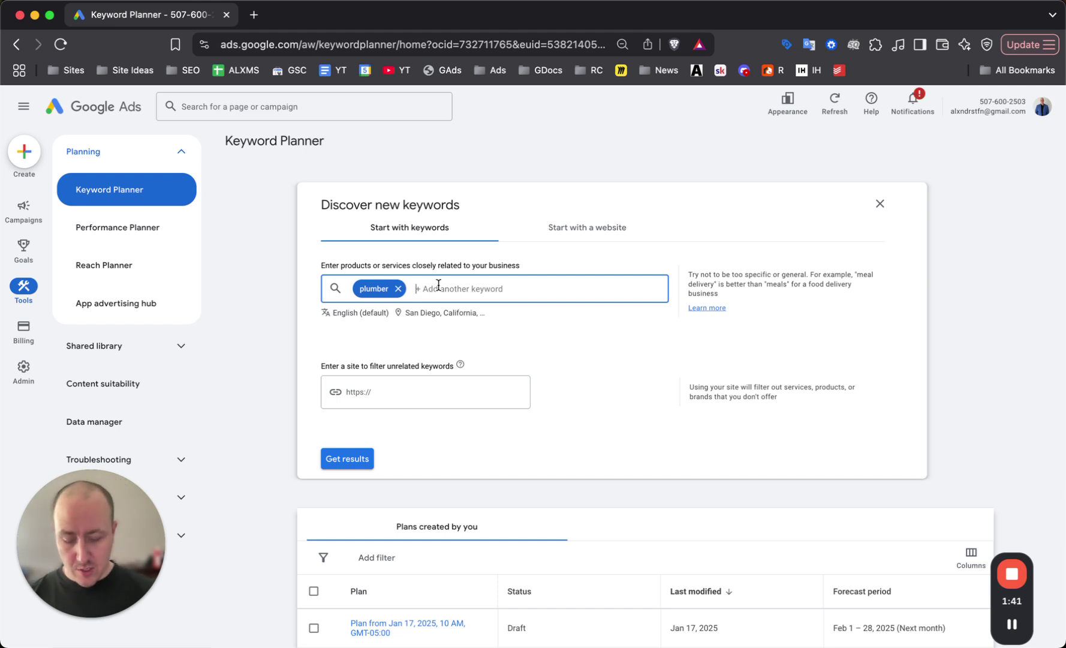
{"action": "type", "text": "junk rem"}
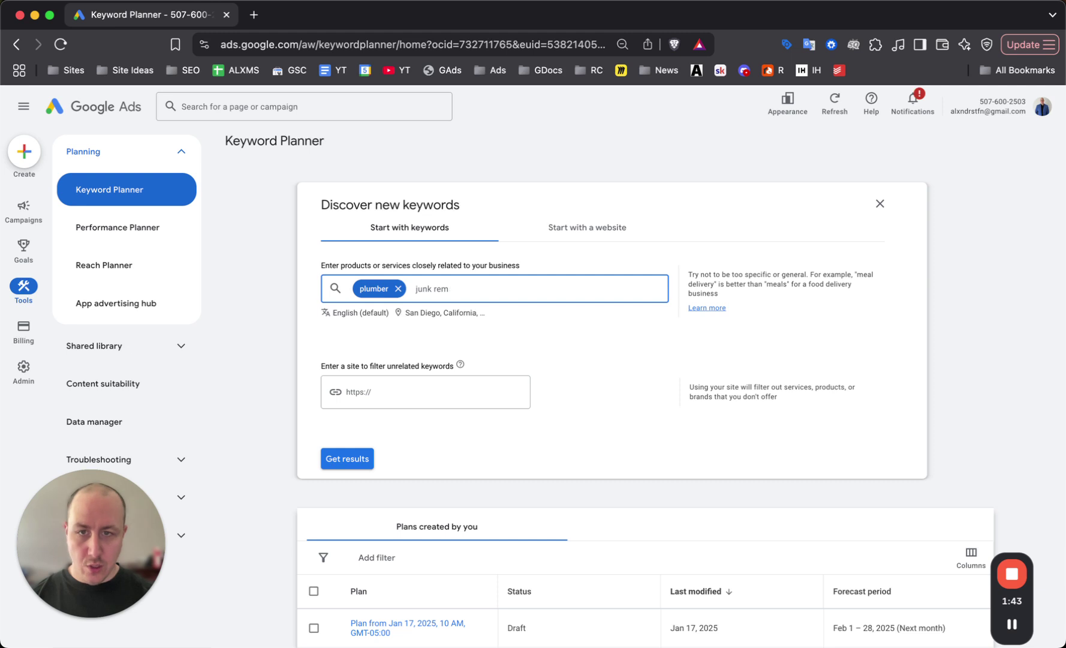
{"action": "key", "text": "BackSpace"}
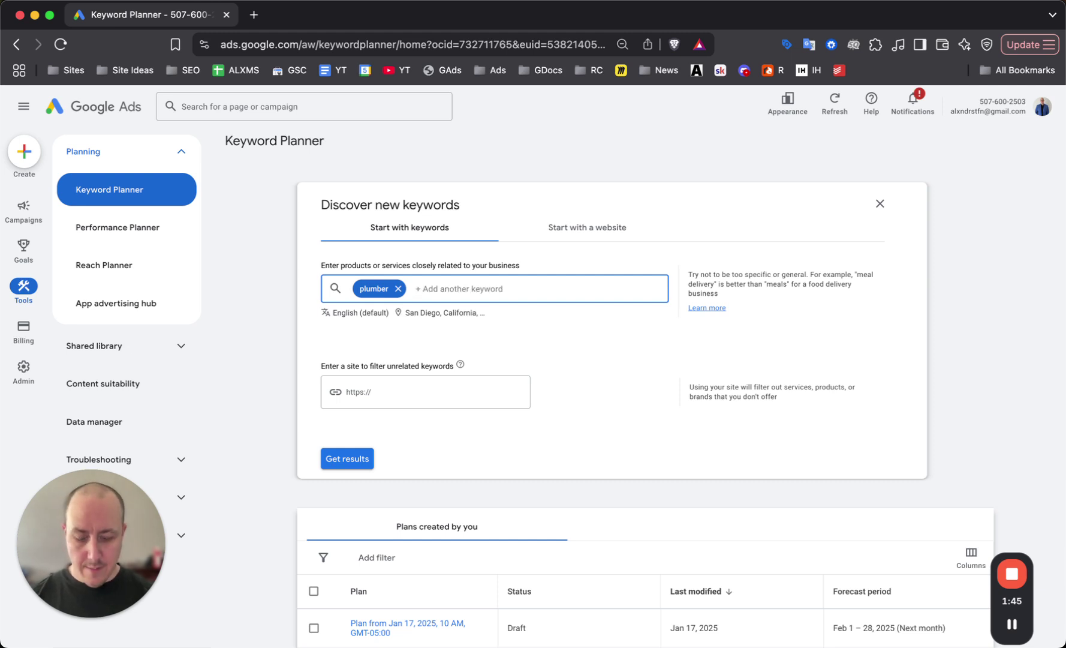
{"action": "type", "text": "b"}
{"action": "key", "text": "BackSpace"}
{"action": "type", "text": "bathroom r"}
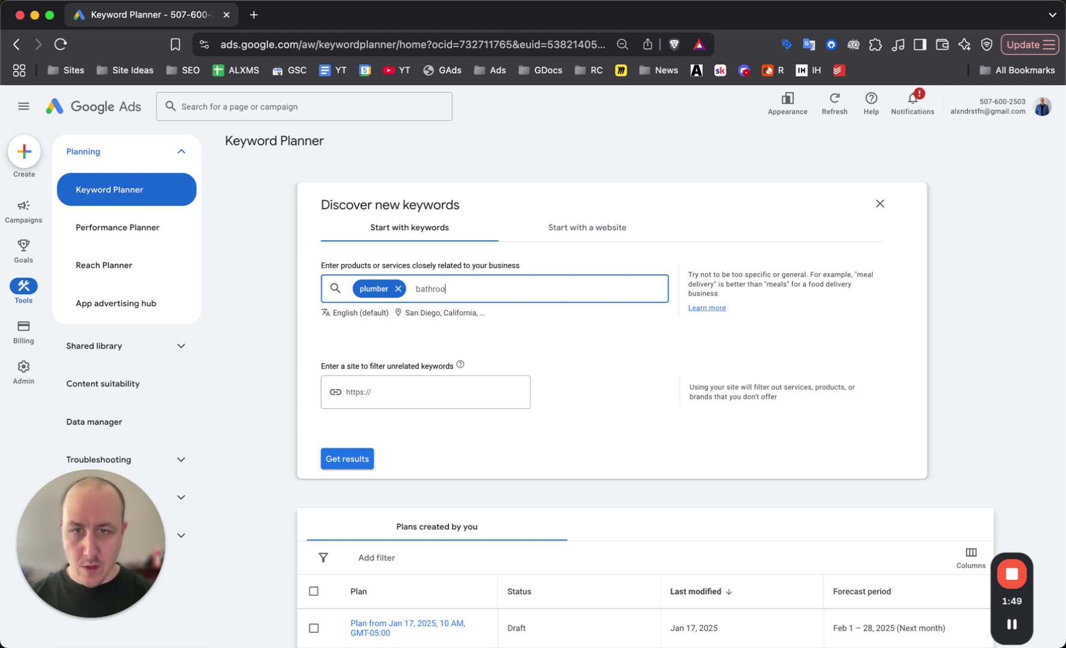
{"action": "key", "text": "BackSpace"}
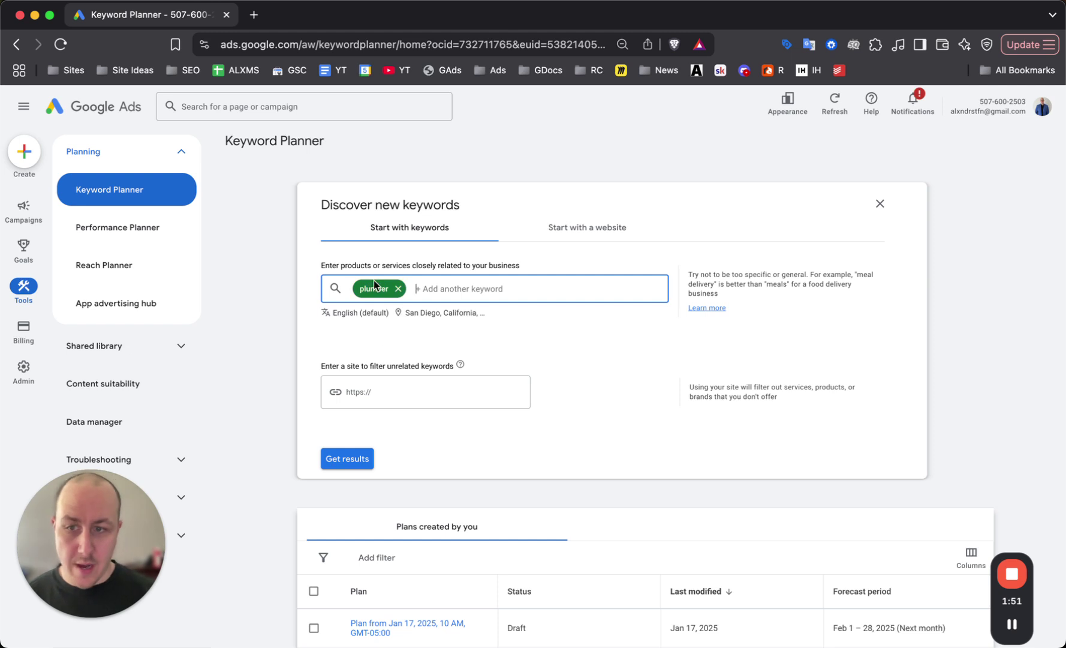
{"action": "left_click", "coordinate": [347, 458]}
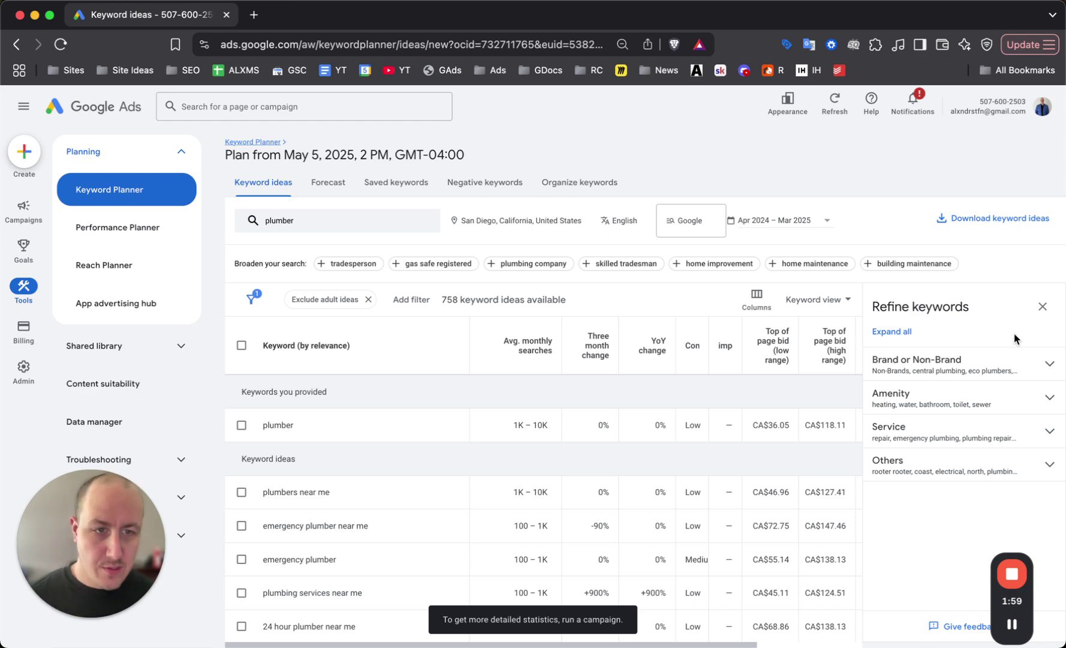
{"action": "scroll", "coordinate": [719, 360], "scroll_direction": "down", "scroll_amount": 1}
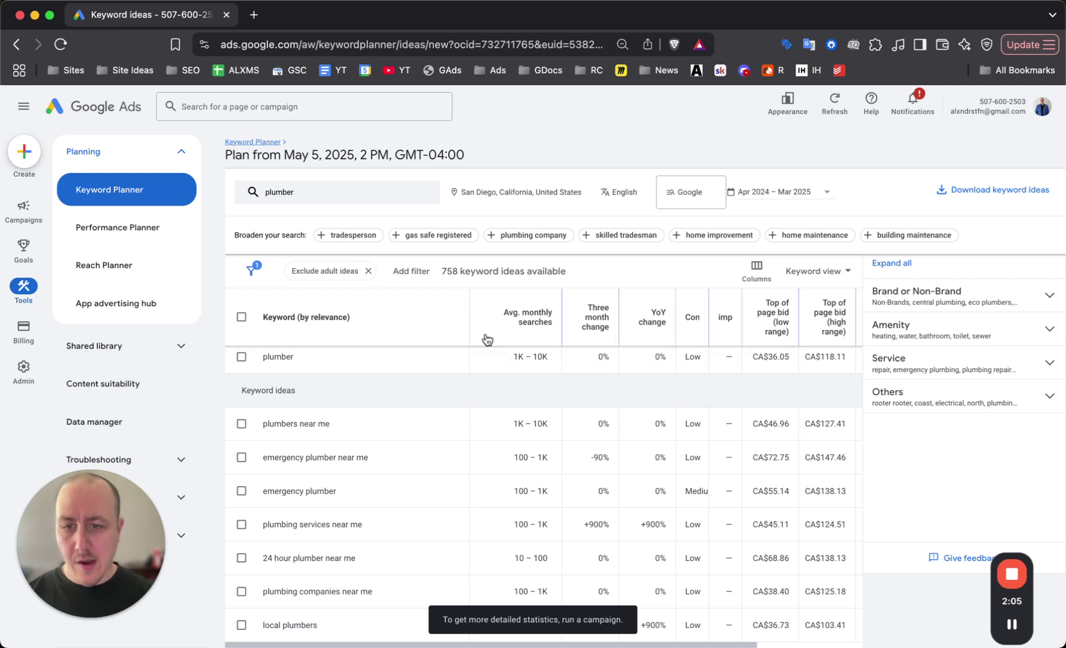
{"action": "scroll", "coordinate": [819, 367], "scroll_direction": "up", "scroll_amount": 1}
{"action": "scroll", "coordinate": [818, 367], "scroll_direction": "up", "scroll_amount": 1}
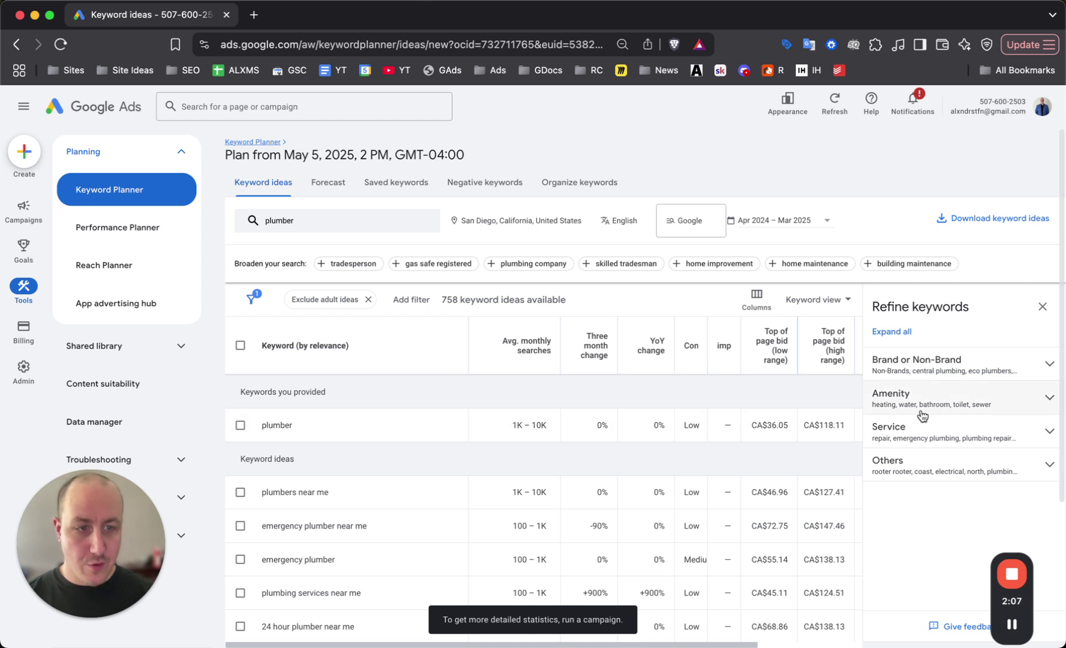
{"action": "left_click_drag", "start_coordinate": [1006, 607], "coordinate": [13, 634]}
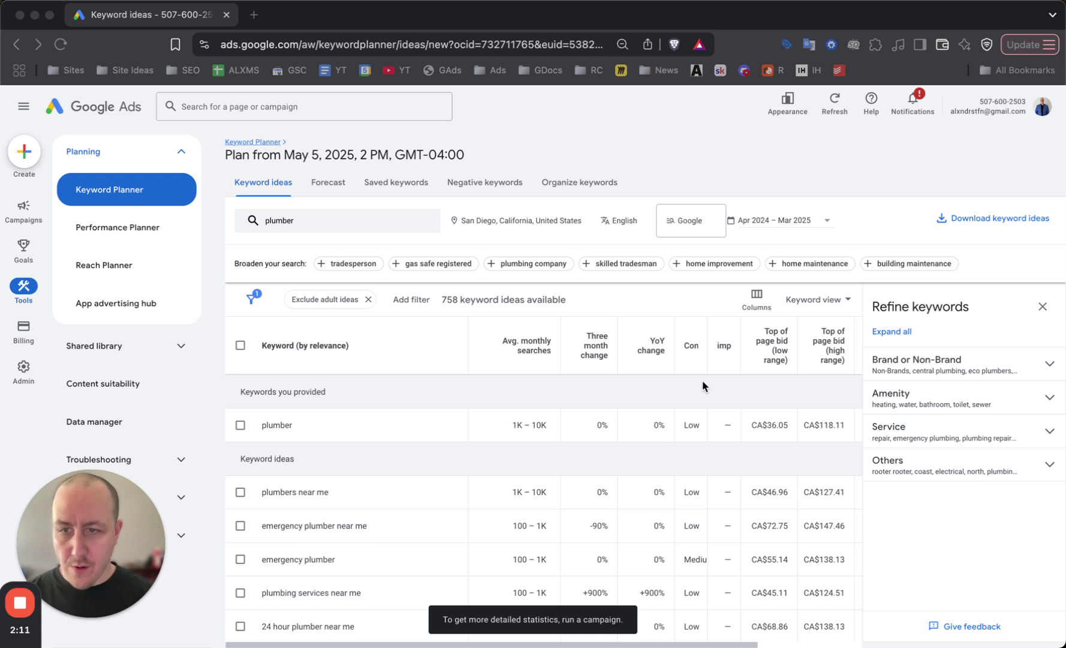
{"action": "scroll", "coordinate": [977, 336], "scroll_direction": "down", "scroll_amount": 1}
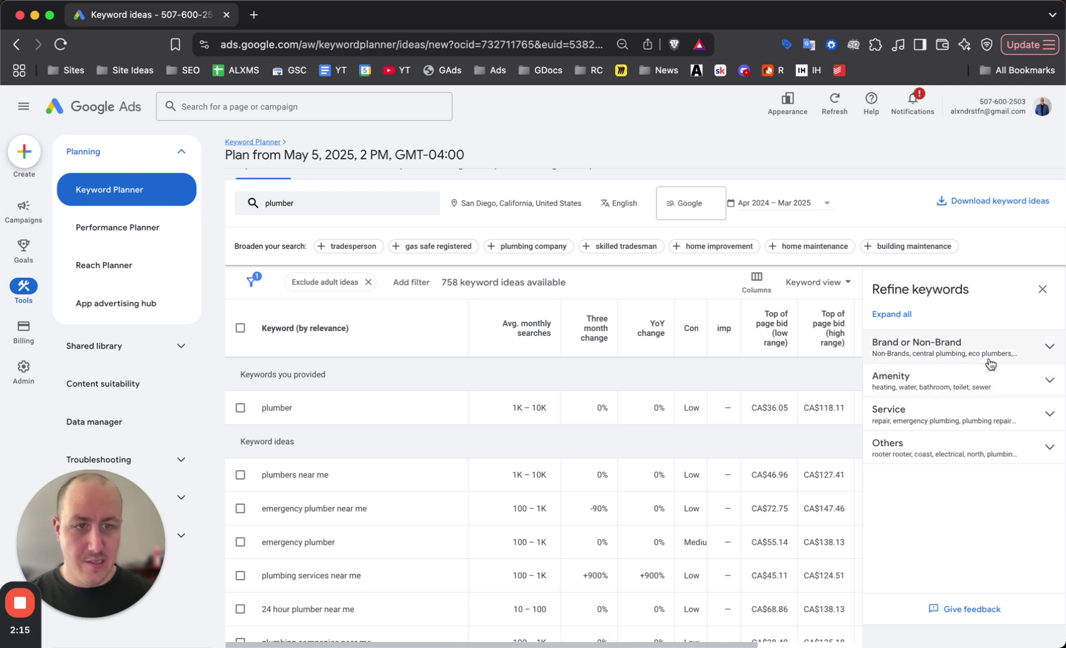
{"action": "left_click", "coordinate": [989, 360]}
Exclude the Plumber brand and sewer amenity concepts in Refine keywords.
{"action": "scroll", "coordinate": [886, 429], "scroll_direction": "down", "scroll_amount": 1}
{"action": "scroll", "coordinate": [885, 435], "scroll_direction": "down", "scroll_amount": 1}
{"action": "scroll", "coordinate": [875, 434], "scroll_direction": "up", "scroll_amount": 2}
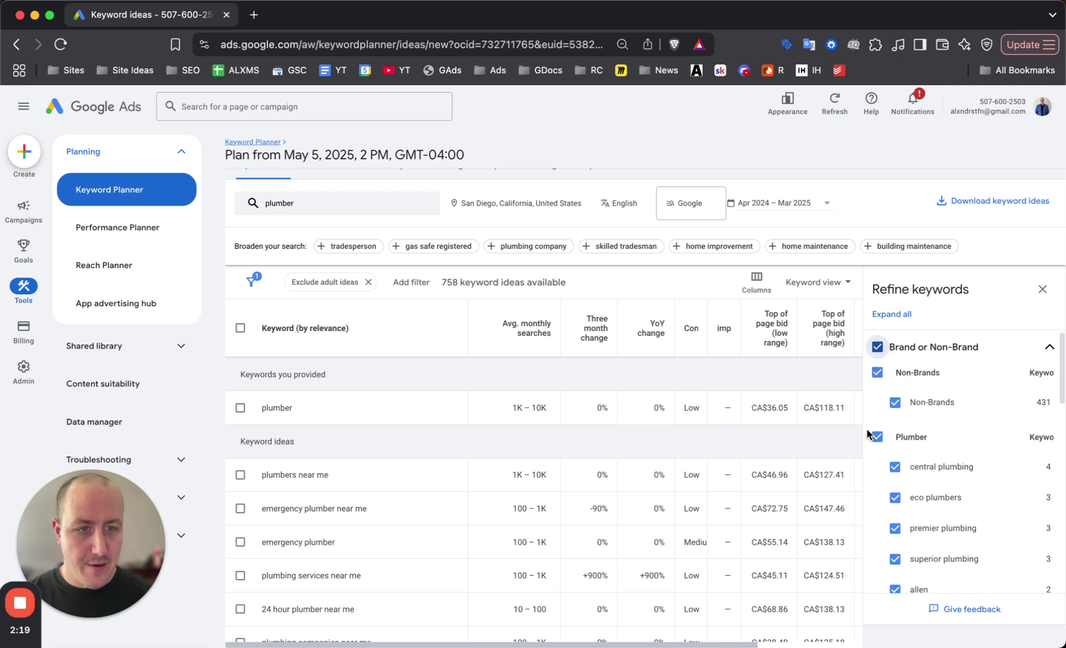
{"action": "left_click", "coordinate": [875, 436]}
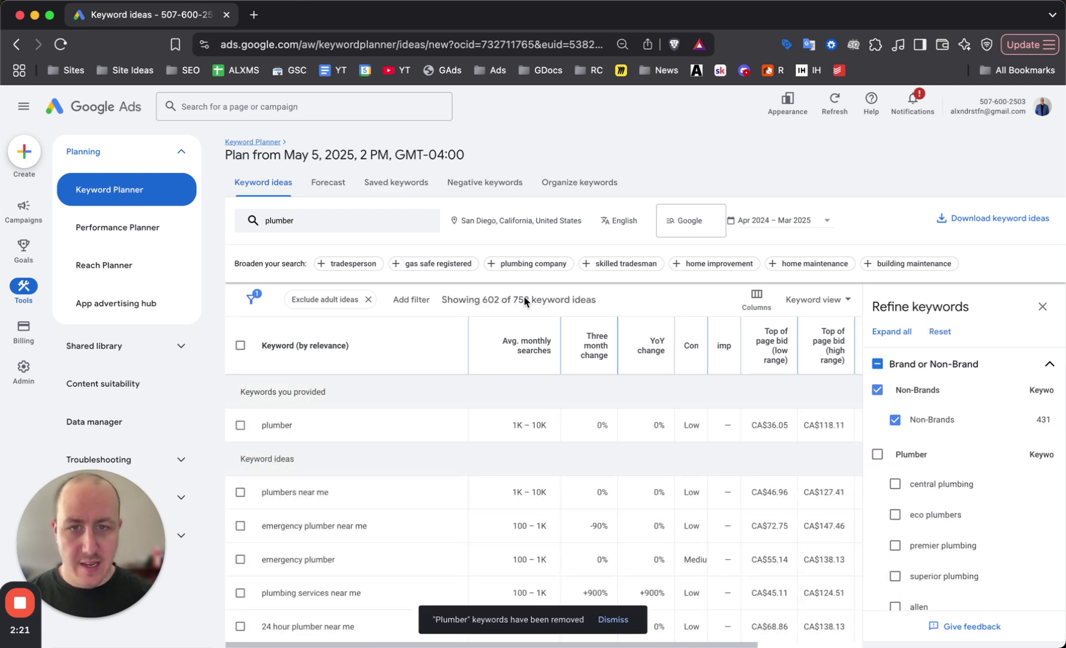
{"action": "left_click", "coordinate": [1048, 364]}
{"action": "left_click", "coordinate": [925, 399]}
{"action": "scroll", "coordinate": [964, 438], "scroll_direction": "down", "scroll_amount": 3}
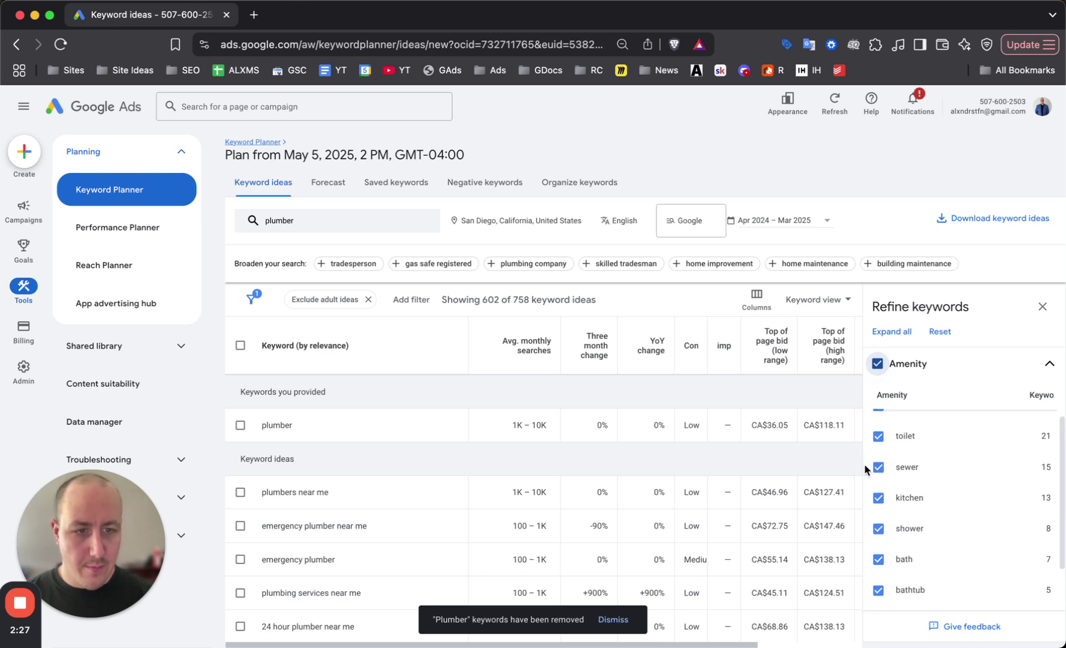
{"action": "left_click", "coordinate": [878, 466]}
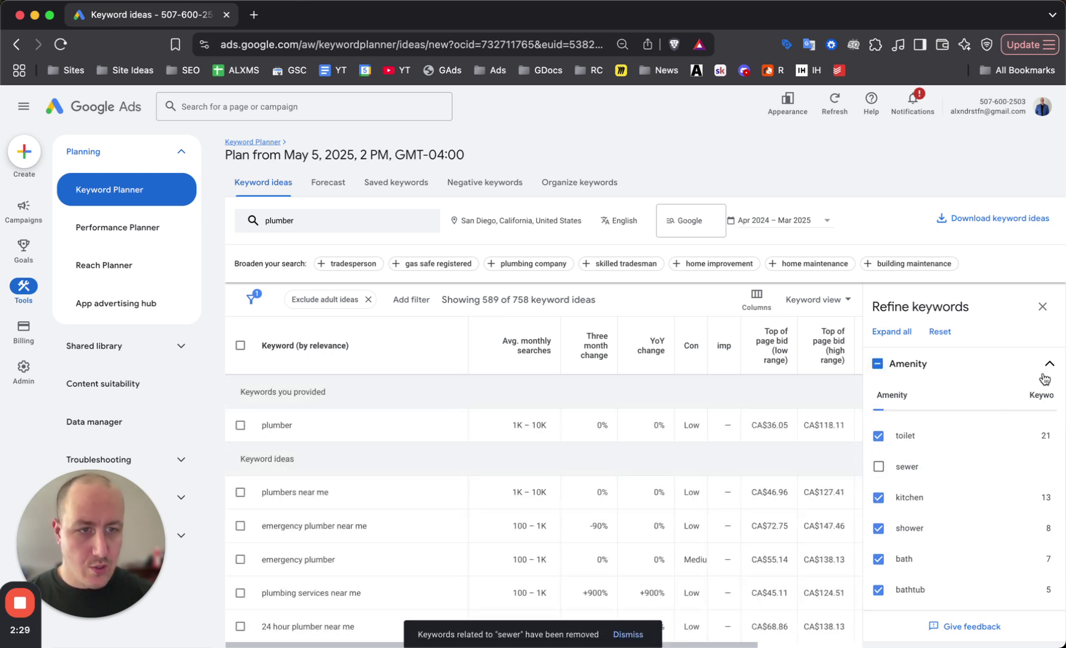
{"action": "left_click", "coordinate": [1048, 364]}
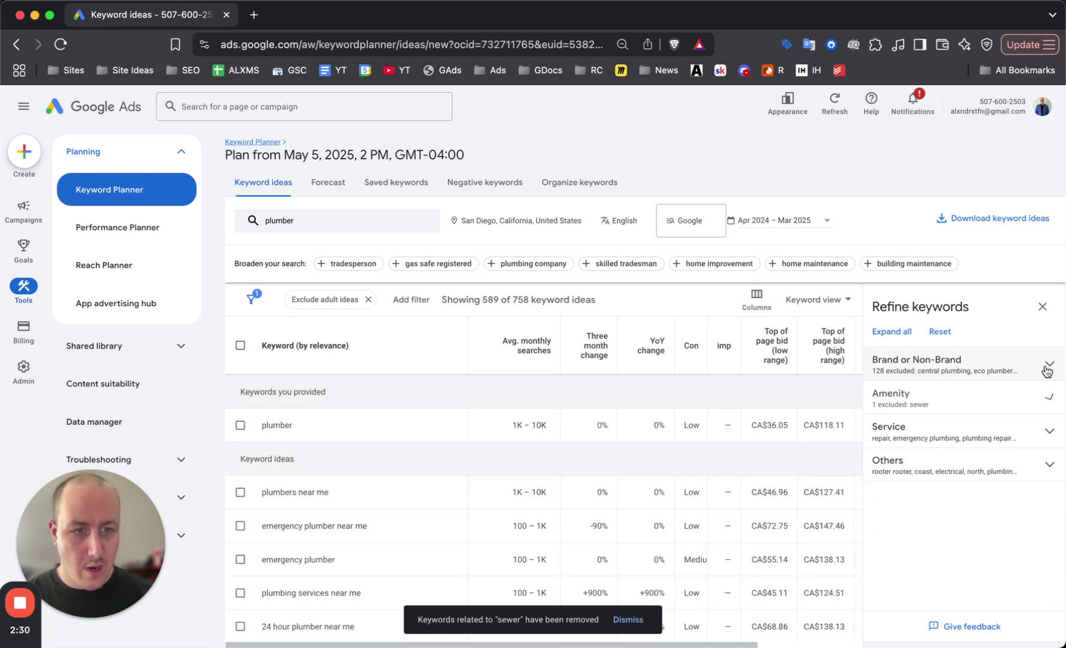
Exclude the commercial plumbing service concept.
{"action": "left_click", "coordinate": [933, 422]}
{"action": "scroll", "coordinate": [951, 491], "scroll_direction": "down", "scroll_amount": 3}
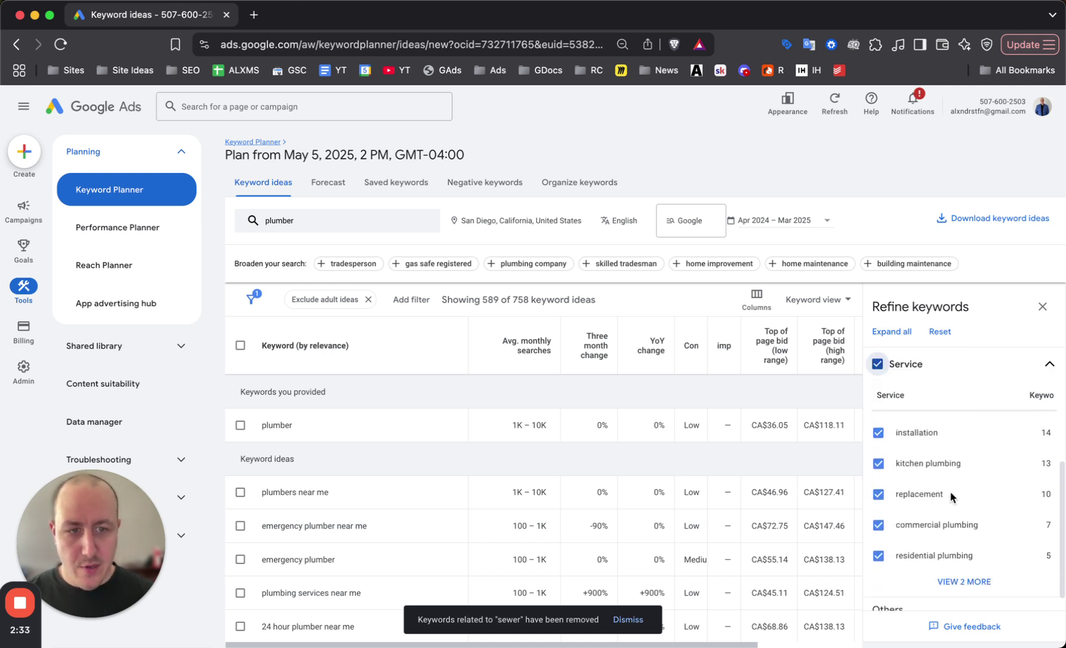
{"action": "scroll", "coordinate": [950, 492], "scroll_direction": "down", "scroll_amount": 1}
{"action": "scroll", "coordinate": [940, 509], "scroll_direction": "up", "scroll_amount": 2}
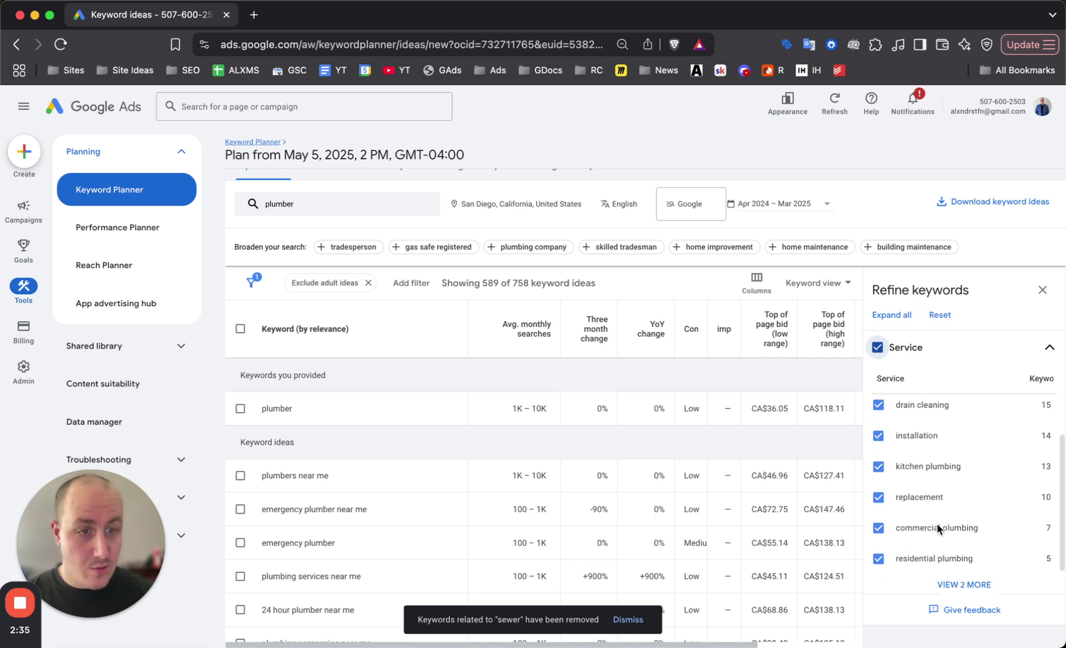
{"action": "left_click", "coordinate": [878, 528]}
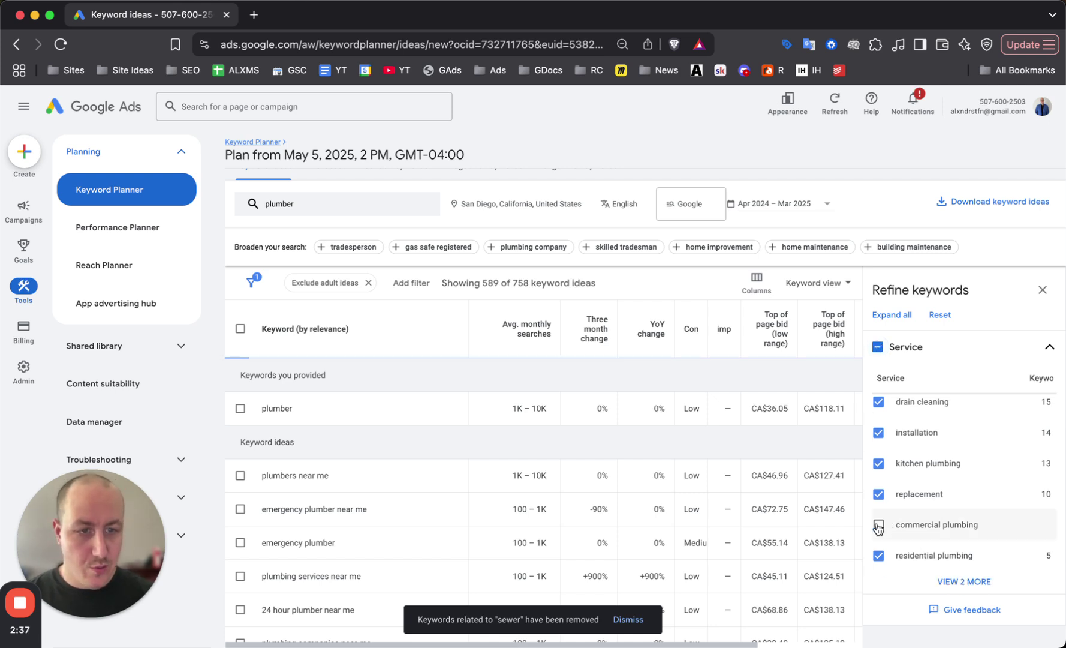
{"action": "left_click", "coordinate": [1048, 364]}
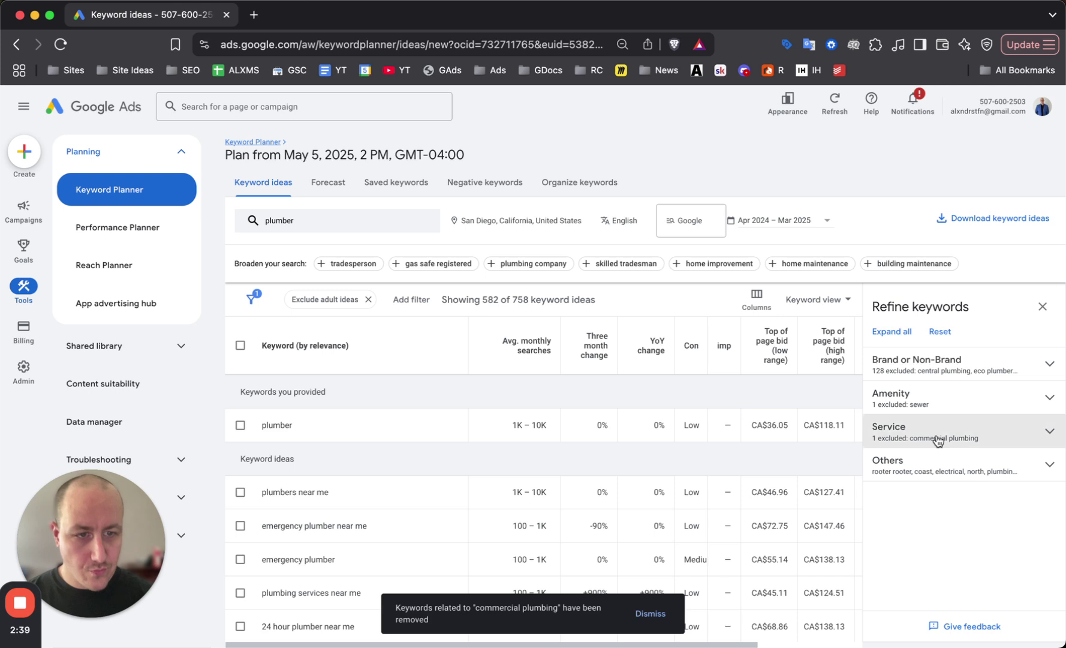
Exclude rooter rooter, coast, north and r and r plumbing under Others, then close the panel.
{"action": "left_click", "coordinate": [939, 473]}
{"action": "scroll", "coordinate": [940, 476], "scroll_direction": "down", "scroll_amount": 1}
{"action": "left_click", "coordinate": [879, 497]}
{"action": "left_click", "coordinate": [881, 505]}
{"action": "scroll", "coordinate": [959, 510], "scroll_direction": "down", "scroll_amount": 1}
{"action": "scroll", "coordinate": [884, 504], "scroll_direction": "down", "scroll_amount": 1}
{"action": "left_click", "coordinate": [879, 497]}
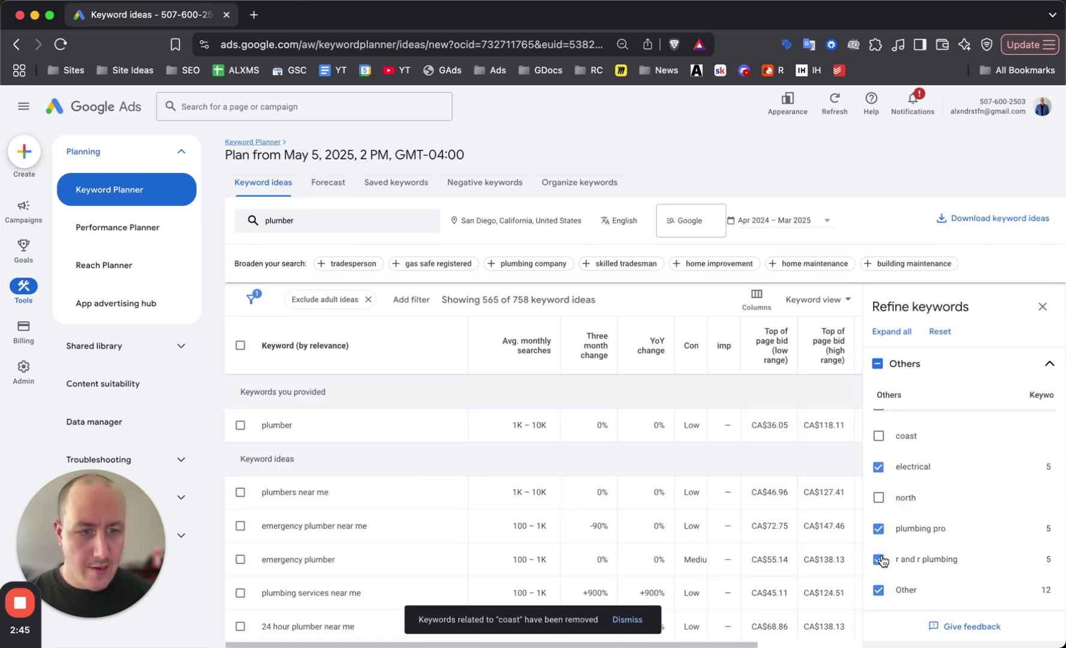
{"action": "left_click", "coordinate": [879, 558]}
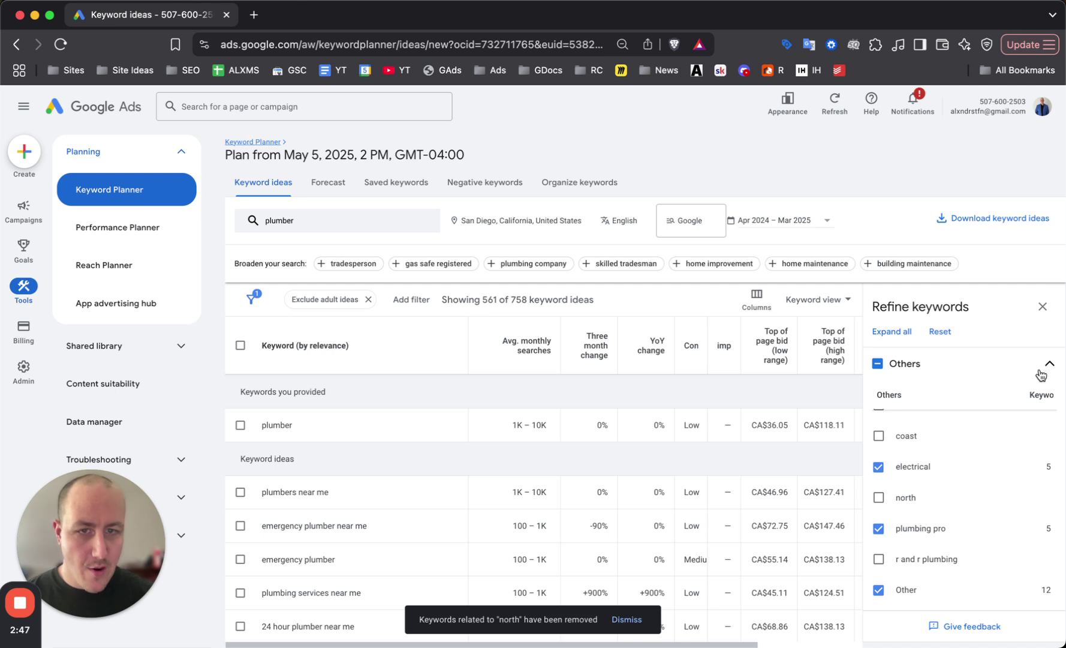
{"action": "left_click", "coordinate": [1048, 364]}
{"action": "left_click", "coordinate": [1042, 307]}
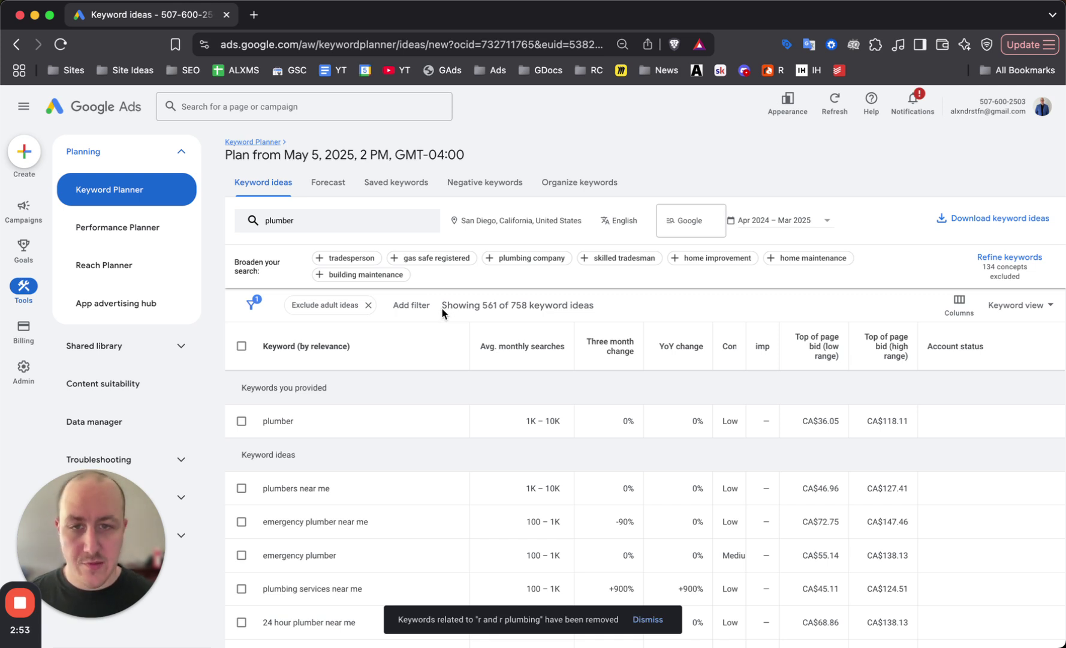
Set the results table to 100 rows per page and return to the top.
{"action": "scroll", "coordinate": [505, 373], "scroll_direction": "down", "scroll_amount": 3}
{"action": "scroll", "coordinate": [506, 373], "scroll_direction": "down", "scroll_amount": 1}
{"action": "scroll", "coordinate": [515, 400], "scroll_direction": "down", "scroll_amount": 1}
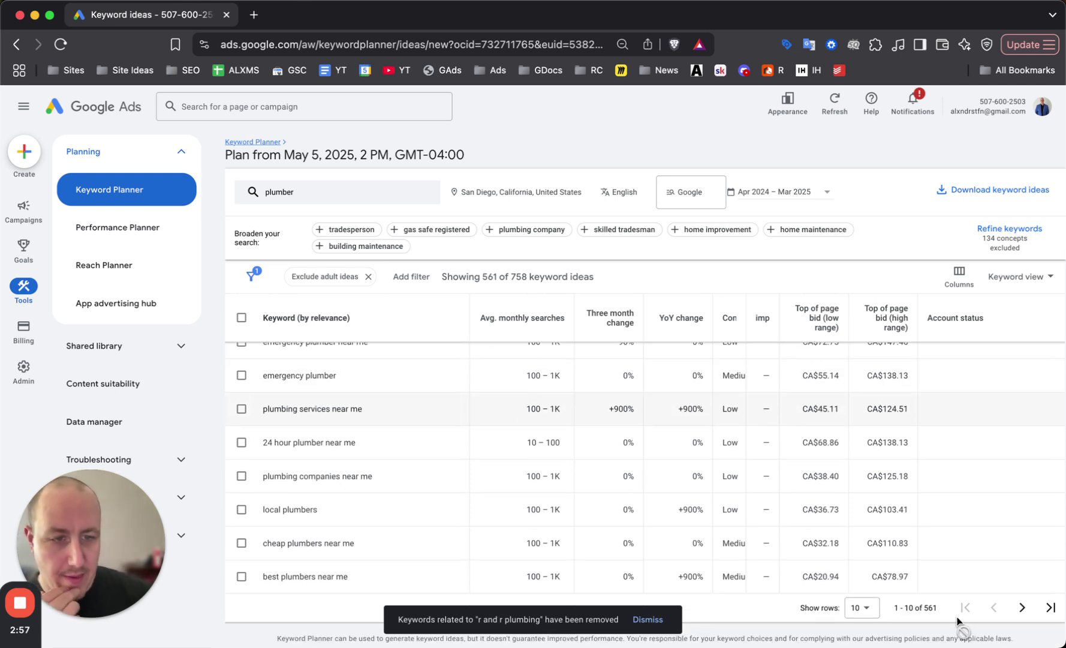
{"action": "left_click", "coordinate": [862, 609]}
{"action": "left_click", "coordinate": [869, 546]}
{"action": "scroll", "coordinate": [504, 429], "scroll_direction": "down", "scroll_amount": 5}
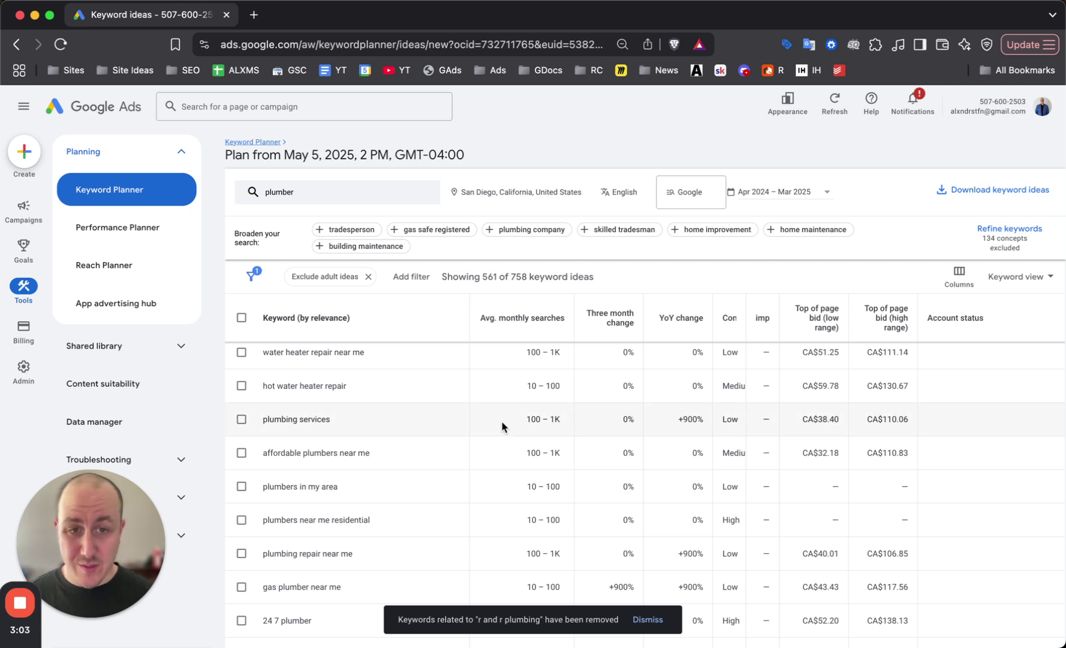
{"action": "scroll", "coordinate": [501, 420], "scroll_direction": "down", "scroll_amount": 2}
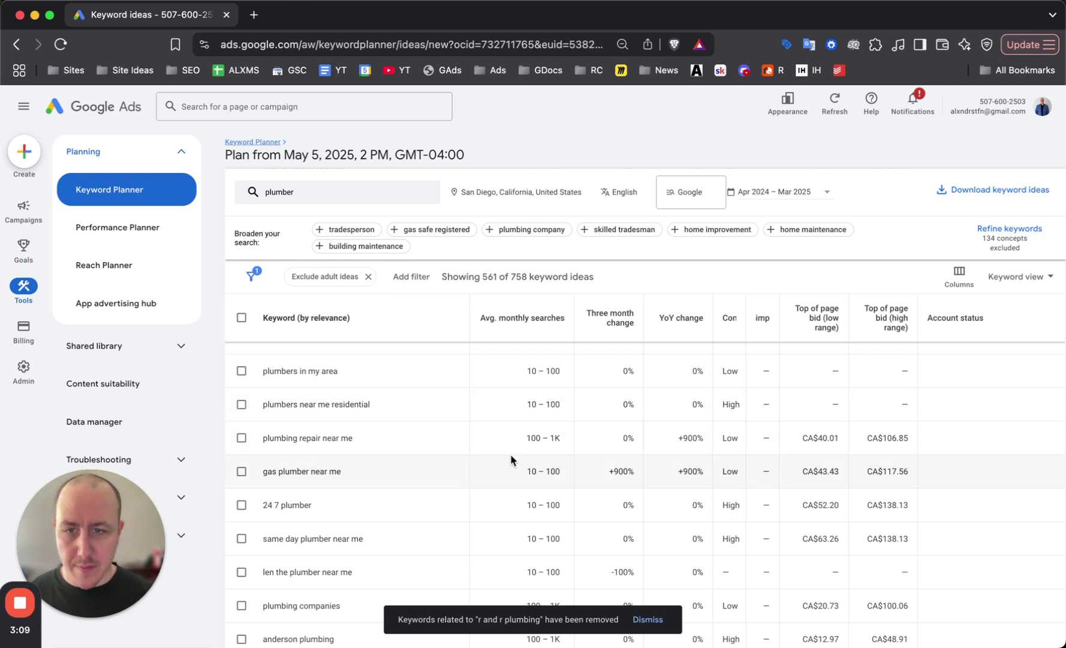
{"action": "scroll", "coordinate": [513, 459], "scroll_direction": "up", "scroll_amount": 5}
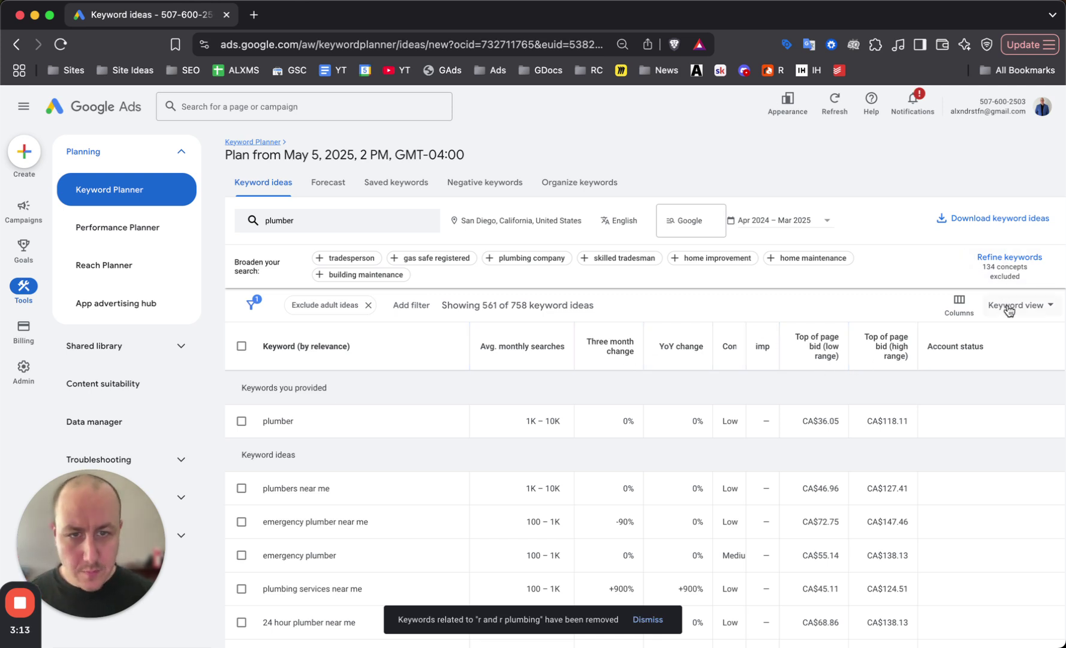
Download the keyword ideas to Google Sheets as Keyword Stats 2025-05-05 at 14_42_56 in My Drive.
{"action": "left_click", "coordinate": [982, 213]}
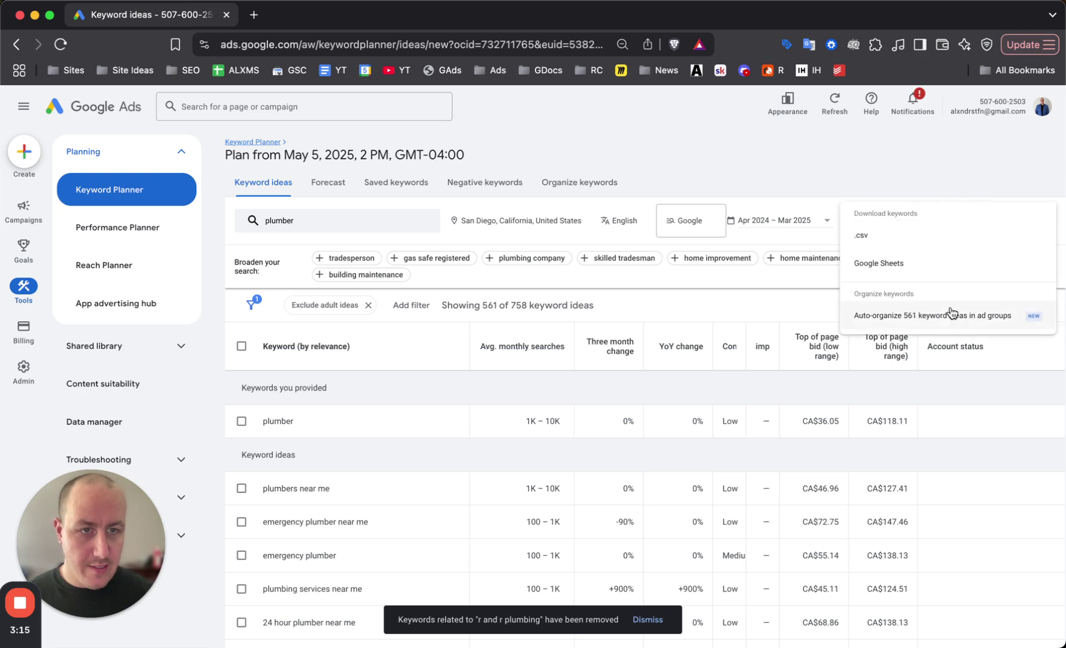
{"action": "left_click", "coordinate": [896, 262]}
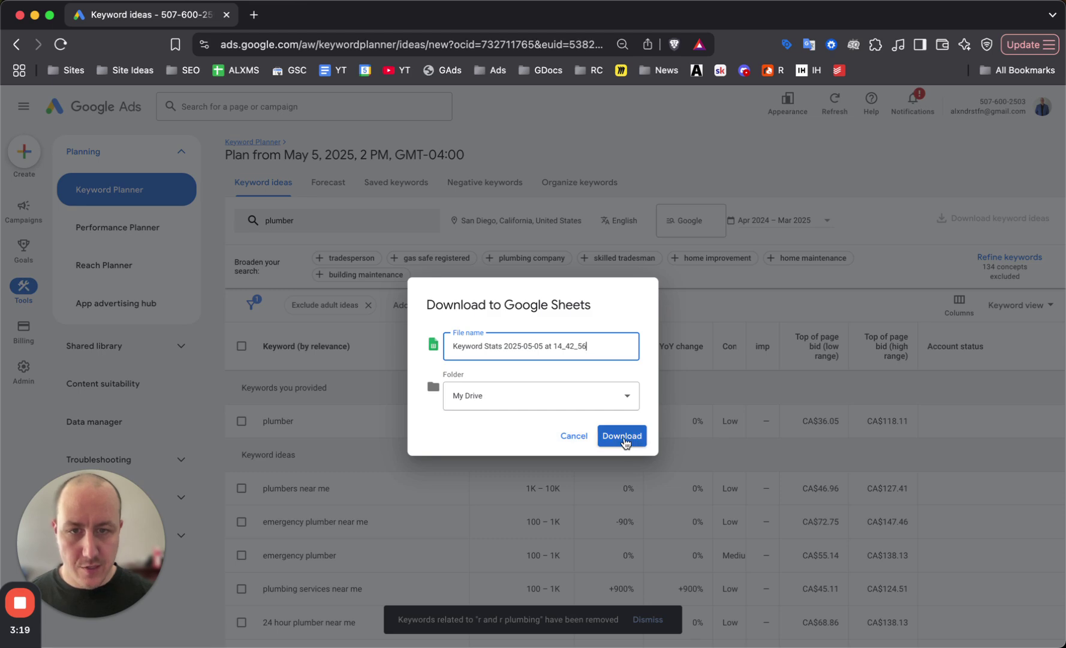
{"action": "left_click", "coordinate": [622, 437]}
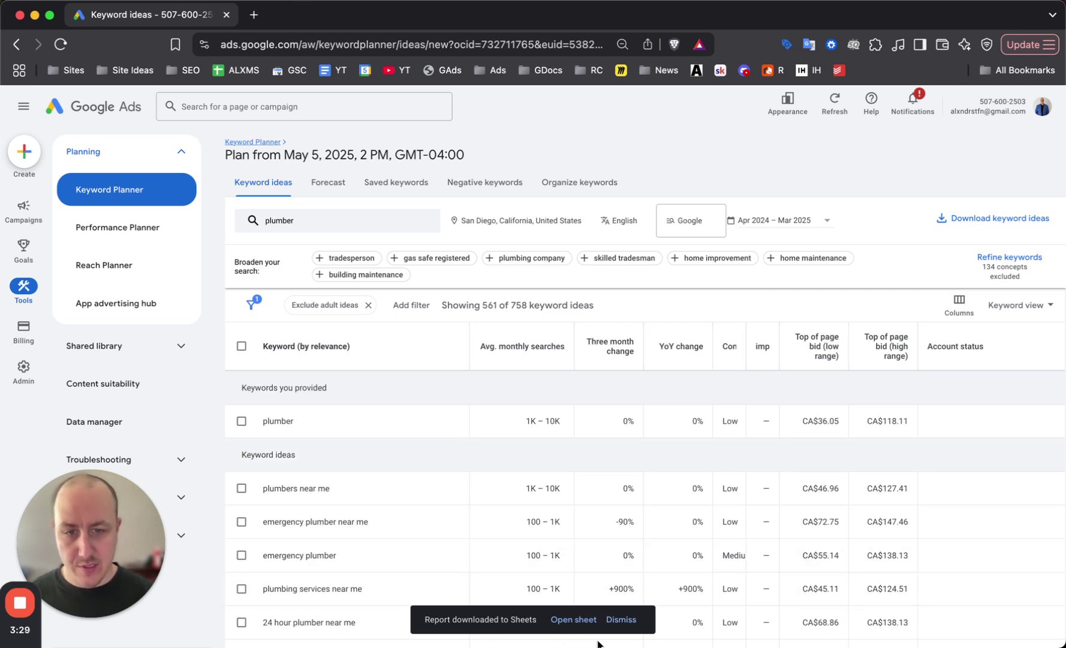
Open the exported sheet, widen column A, and delete the Currency column.
{"action": "left_click", "coordinate": [572, 621]}
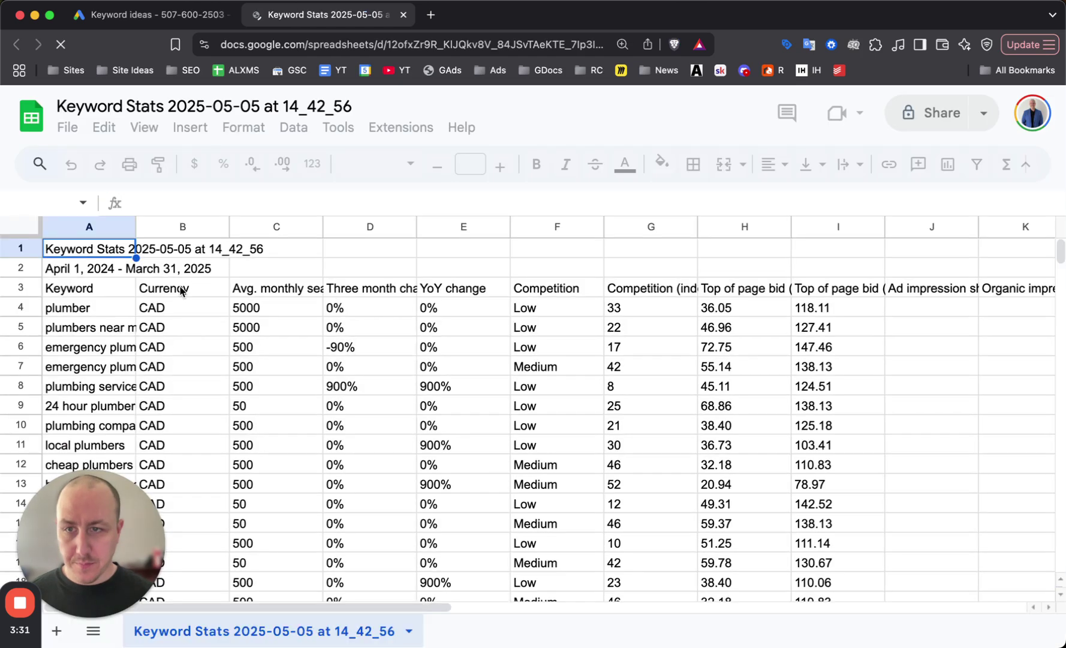
{"action": "left_click_drag", "start_coordinate": [100, 502], "coordinate": [1026, 97]}
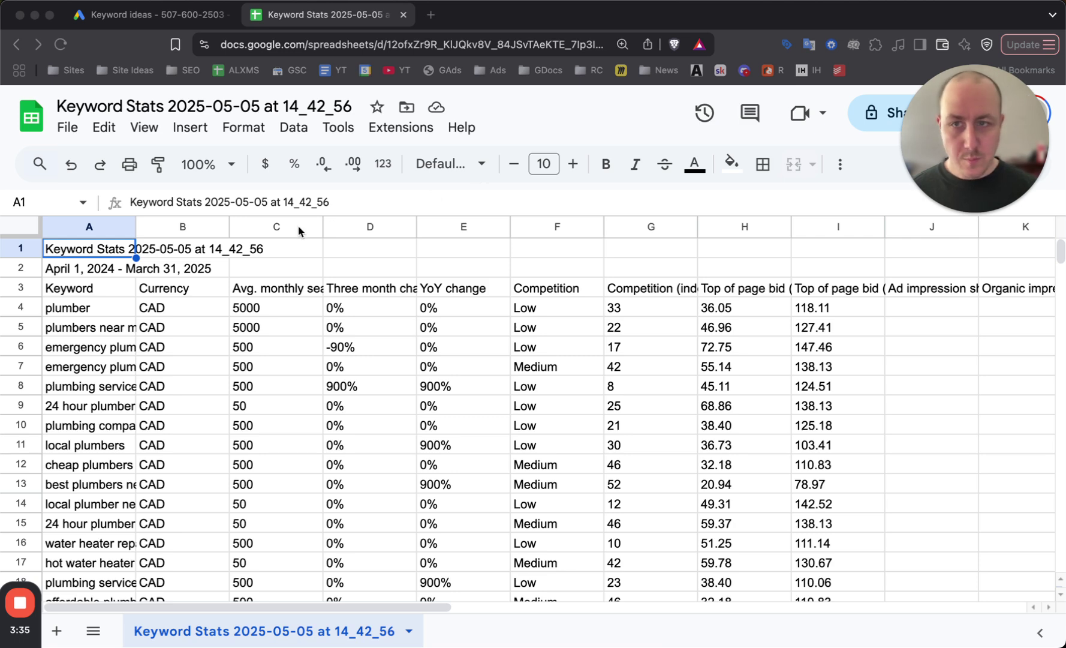
{"action": "left_click_drag", "start_coordinate": [136, 228], "coordinate": [257, 228]}
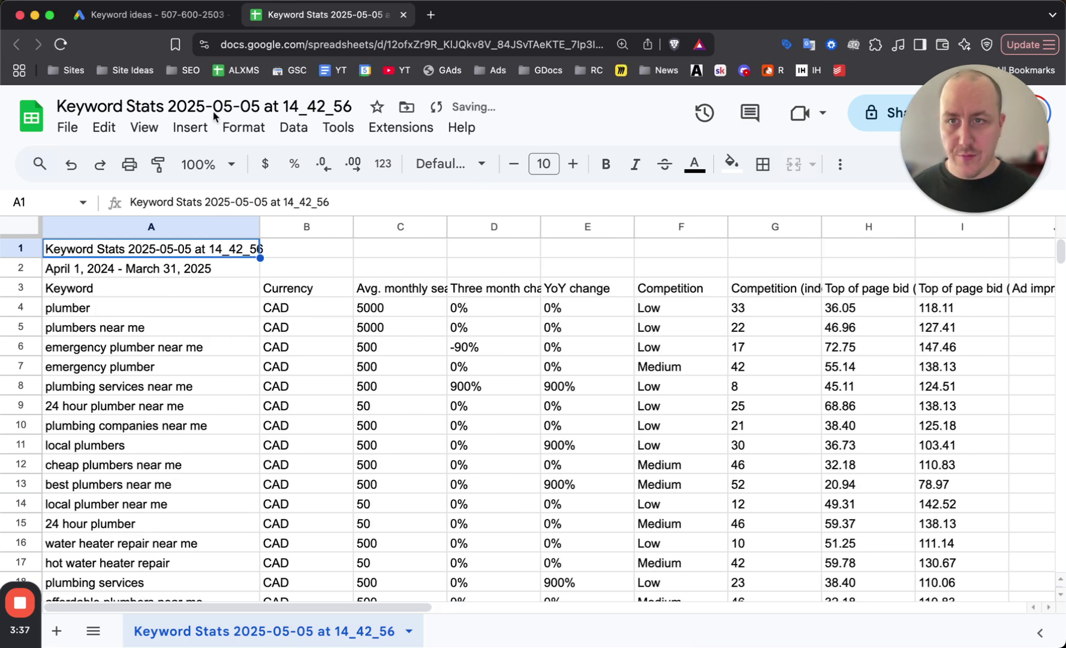
{"action": "left_click", "coordinate": [245, 336]}
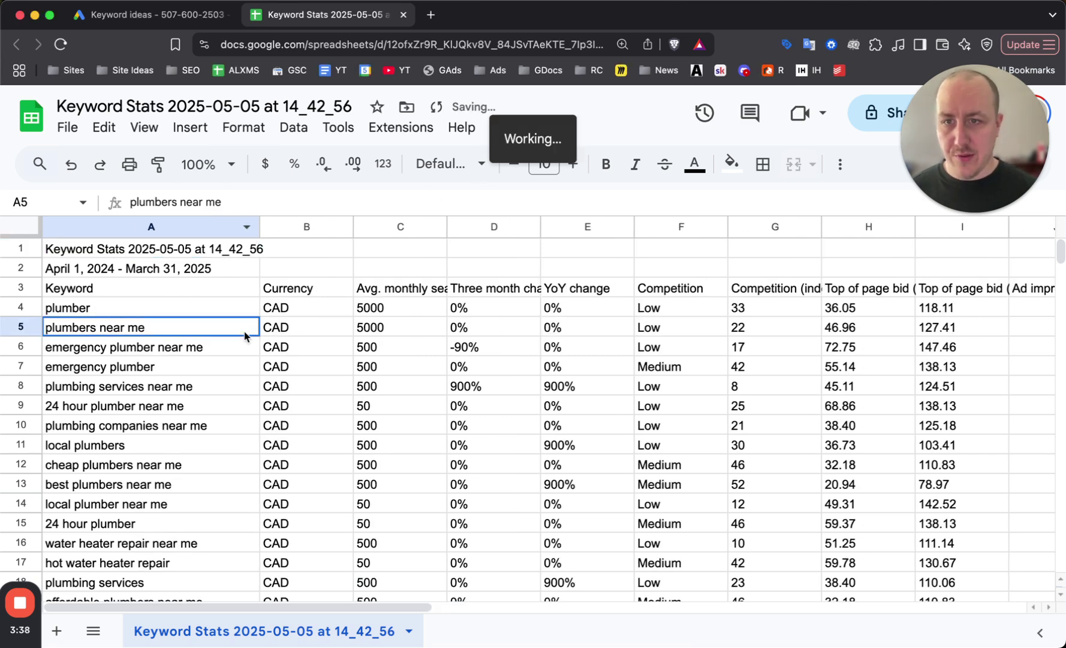
{"action": "left_click", "coordinate": [327, 229]}
{"action": "right_click", "coordinate": [326, 228]}
{"action": "left_click", "coordinate": [410, 382]}
{"action": "left_click", "coordinate": [401, 348]}
Delete columns C–F: three-month change, YoY change and the Competition columns.
{"action": "left_click", "coordinate": [397, 226]}
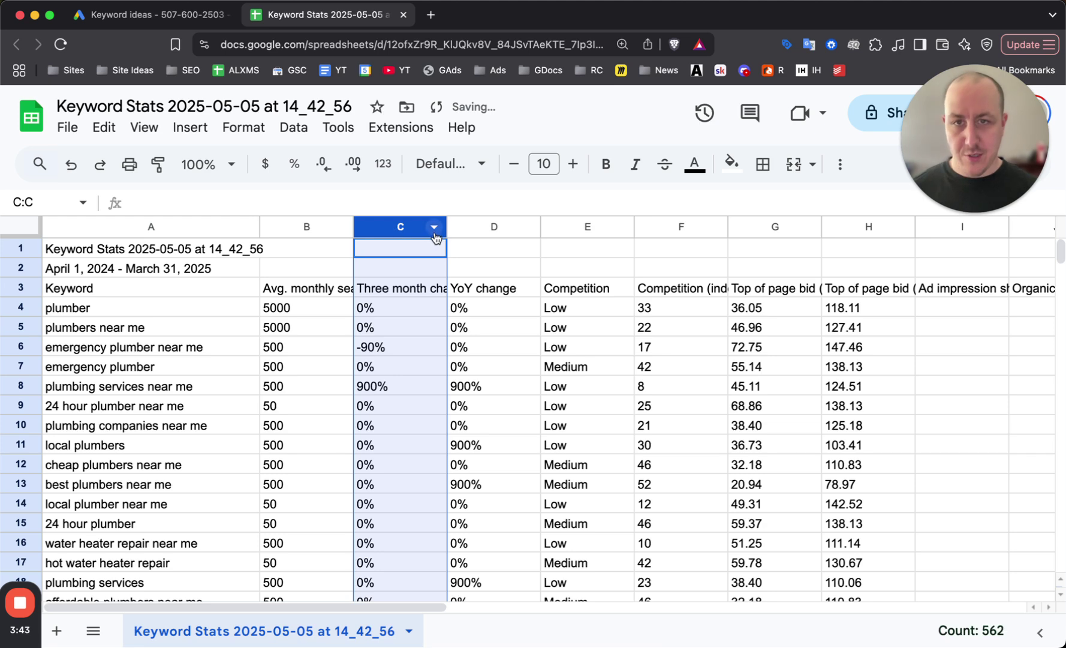
{"action": "left_click", "coordinate": [468, 226], "text": "shift"}
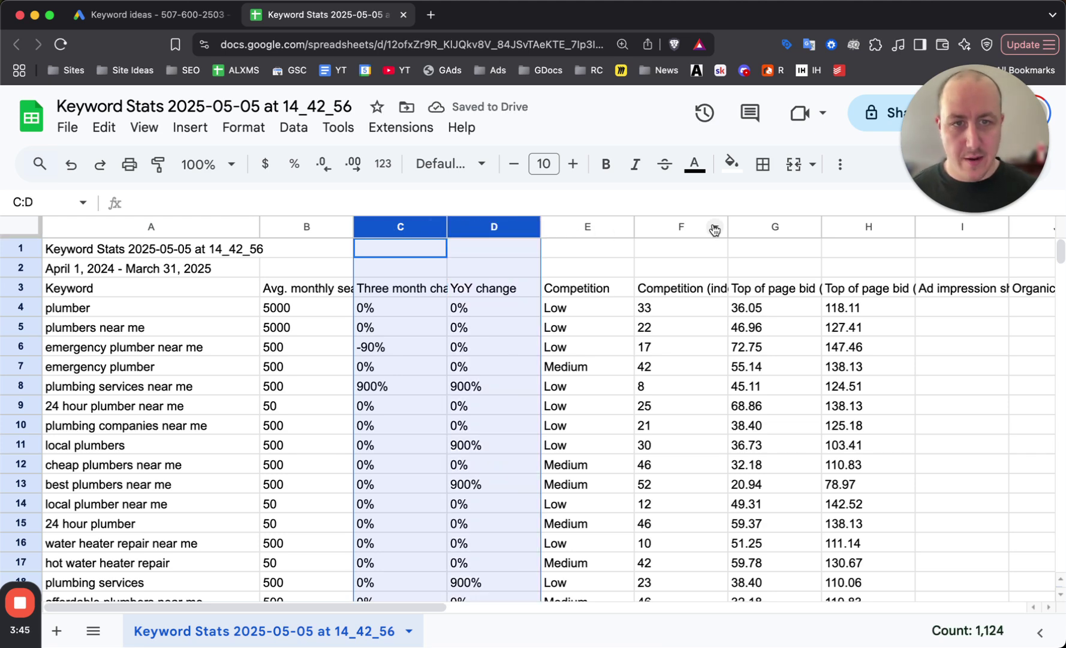
{"action": "left_click", "coordinate": [665, 227], "text": "shift"}
{"action": "right_click", "coordinate": [665, 227]}
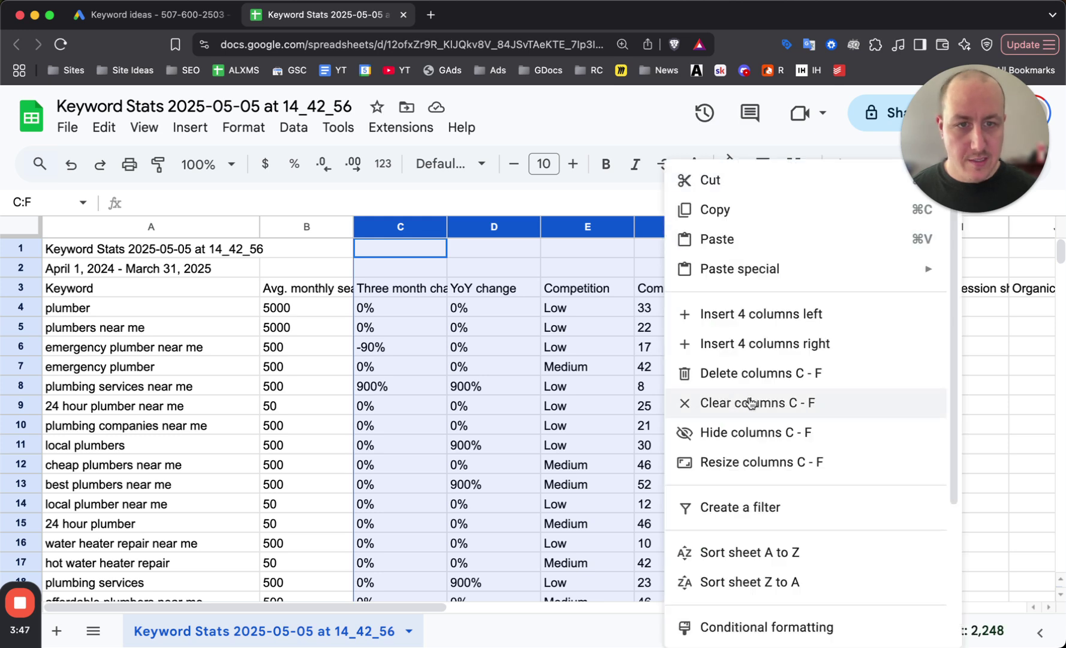
{"action": "left_click", "coordinate": [744, 373]}
{"action": "left_click", "coordinate": [536, 368]}
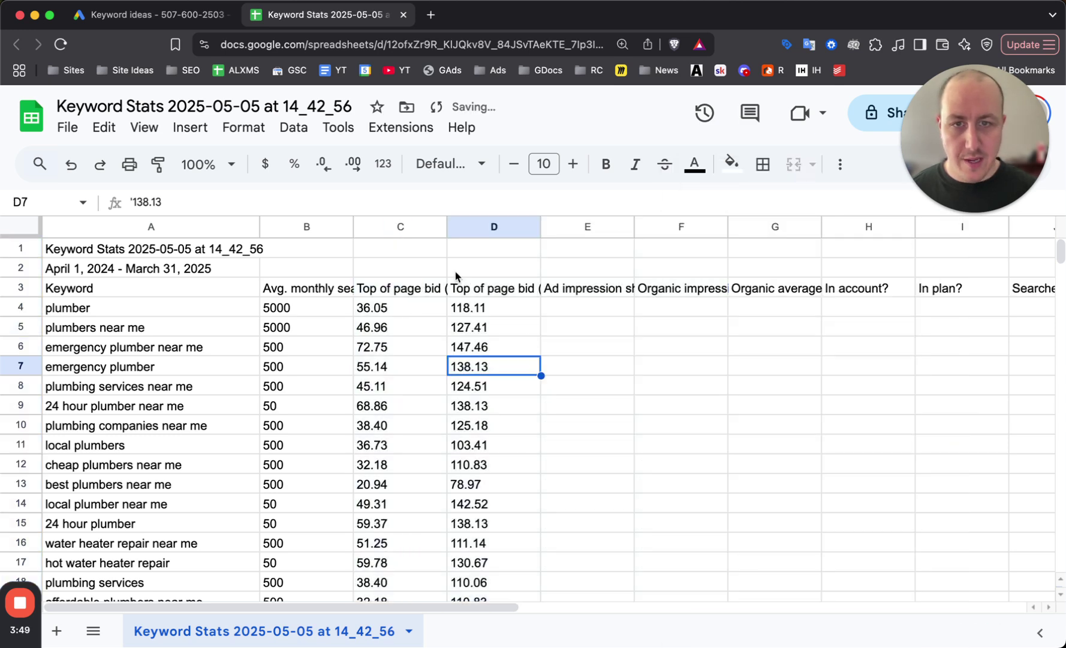
Delete the unneeded columns E through U after the top-of-page bid columns.
{"action": "left_click", "coordinate": [584, 226]}
{"action": "scroll", "coordinate": [592, 369], "scroll_direction": "right", "scroll_amount": 10}
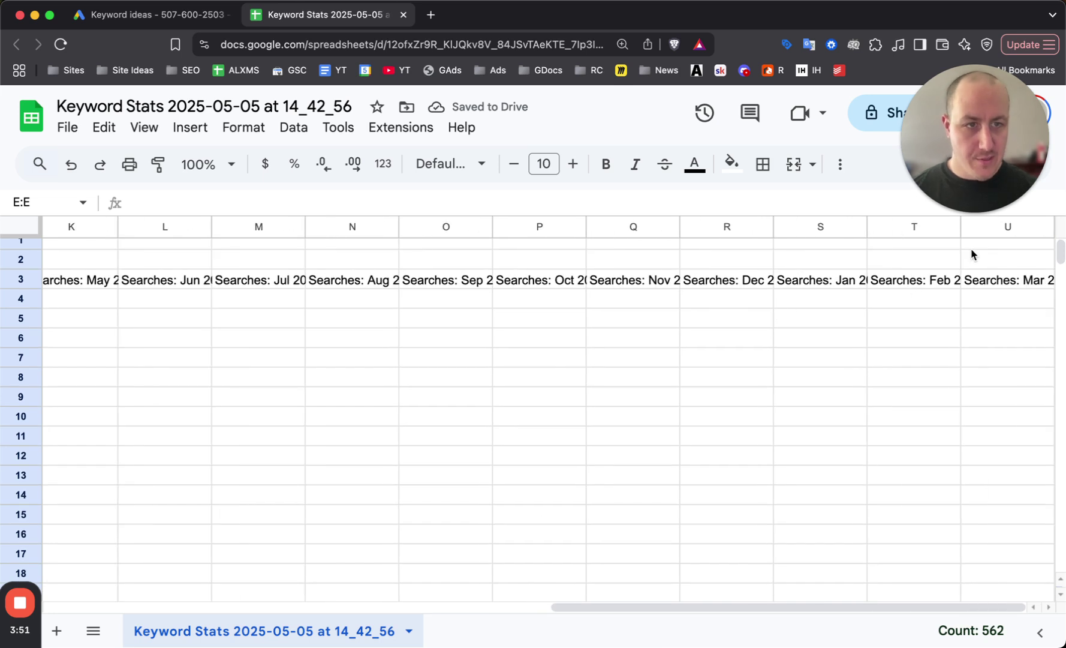
{"action": "left_click", "coordinate": [989, 233], "text": "shift"}
{"action": "right_click", "coordinate": [990, 232]}
{"action": "left_click", "coordinate": [832, 376]}
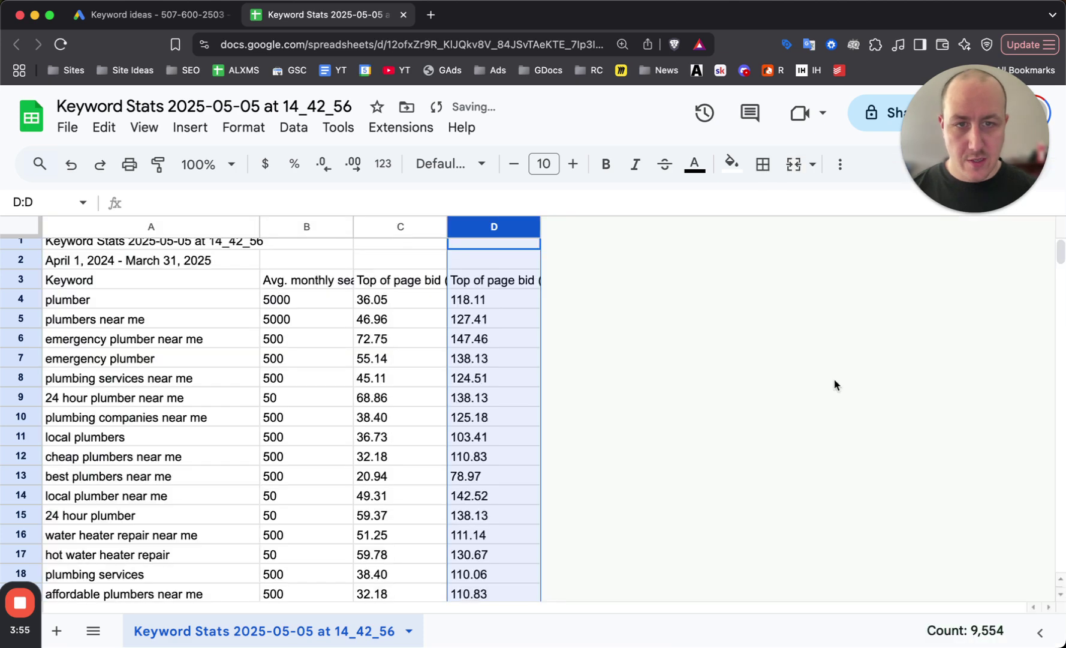
{"action": "left_click", "coordinate": [303, 337]}
{"action": "scroll", "coordinate": [181, 357], "scroll_direction": "up", "scroll_amount": 1}
{"action": "left_click", "coordinate": [19, 269]}
Delete the two title rows and insert an empty column right of Keyword.
{"action": "left_click", "coordinate": [20, 252], "text": "shift"}
{"action": "right_click", "coordinate": [20, 252]}
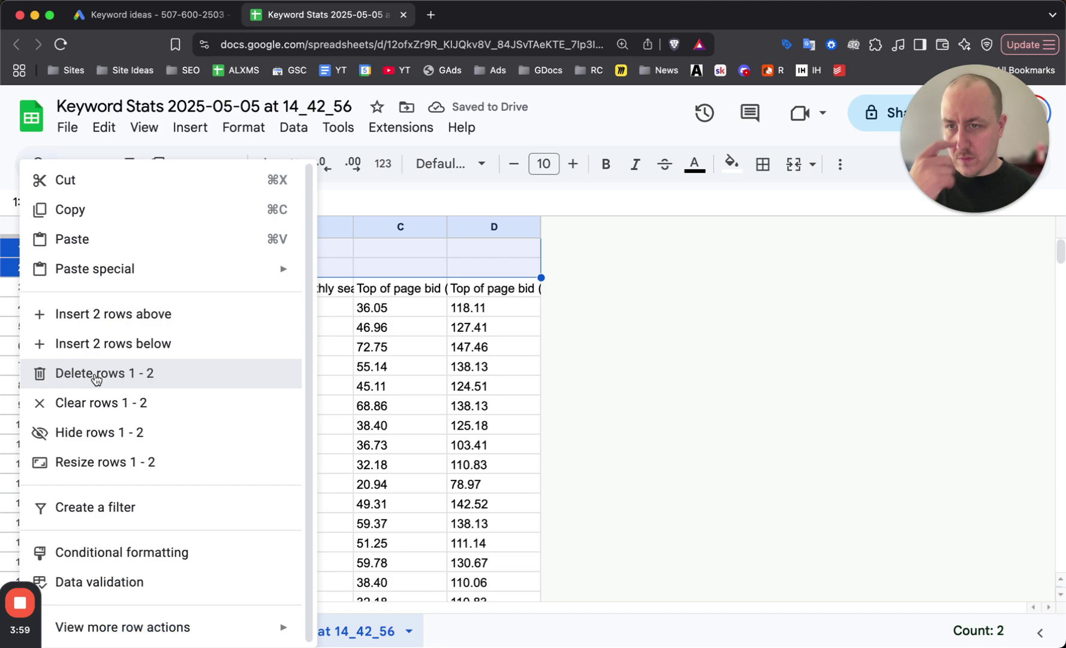
{"action": "left_click", "coordinate": [96, 373]}
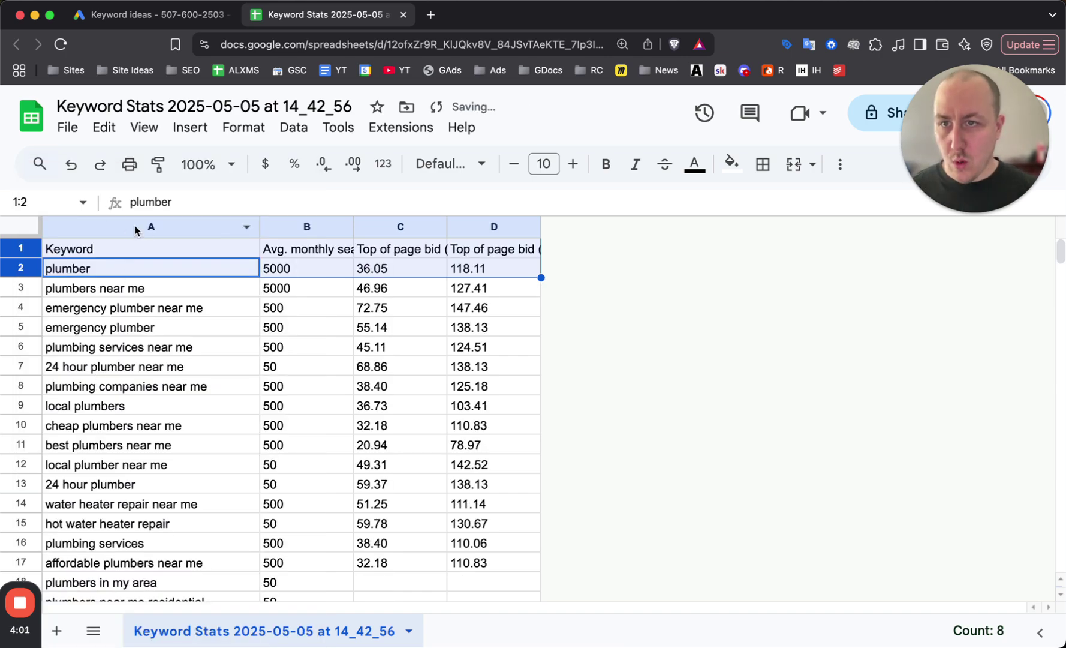
{"action": "right_click", "coordinate": [137, 231]}
{"action": "key", "text": "Escape"}
{"action": "left_click", "coordinate": [138, 405]}
{"action": "left_click", "coordinate": [160, 226]}
{"action": "right_click", "coordinate": [159, 226]}
{"action": "left_click", "coordinate": [238, 343]}
Enter 'Ad Group' in B1 and add filters across all header cells.
{"action": "left_click", "coordinate": [361, 249]}
{"action": "type", "text": "Ad Group"}
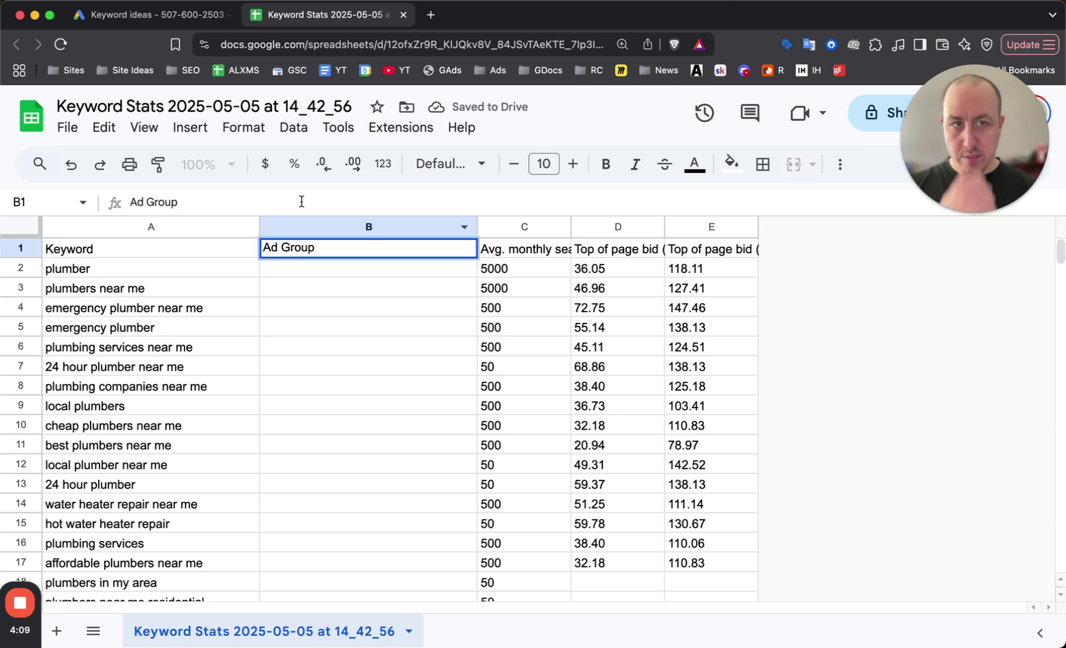
{"action": "left_click", "coordinate": [421, 367]}
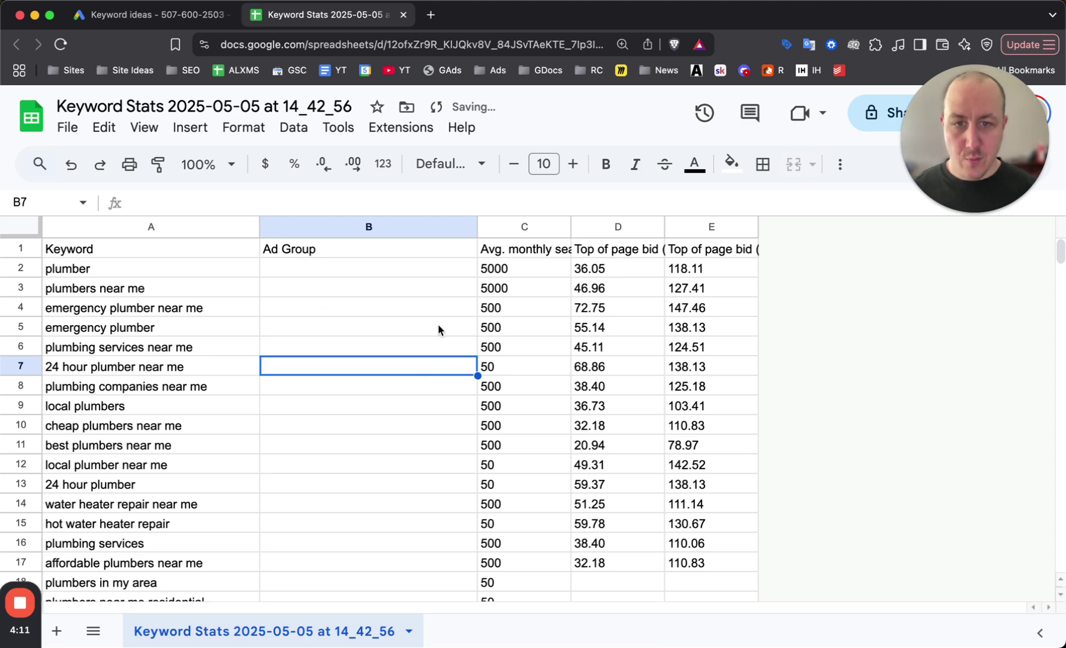
{"action": "key", "text": "super+a"}
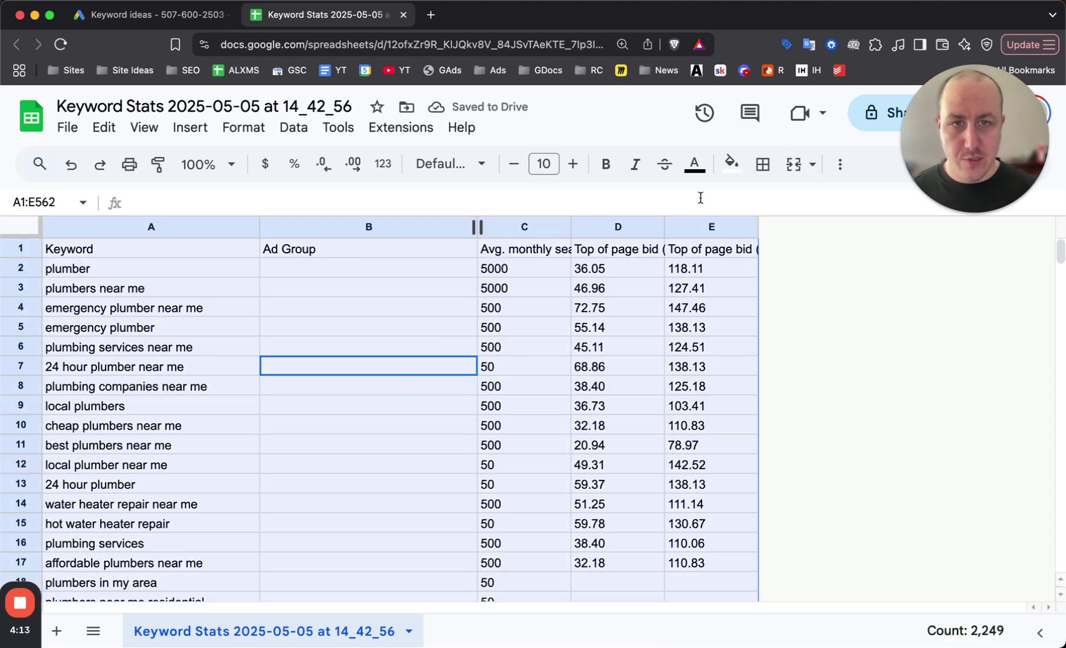
{"action": "left_click", "coordinate": [840, 163]}
{"action": "left_click", "coordinate": [772, 201]}
Freeze the header row of the keyword sheet.
{"action": "left_click", "coordinate": [707, 347]}
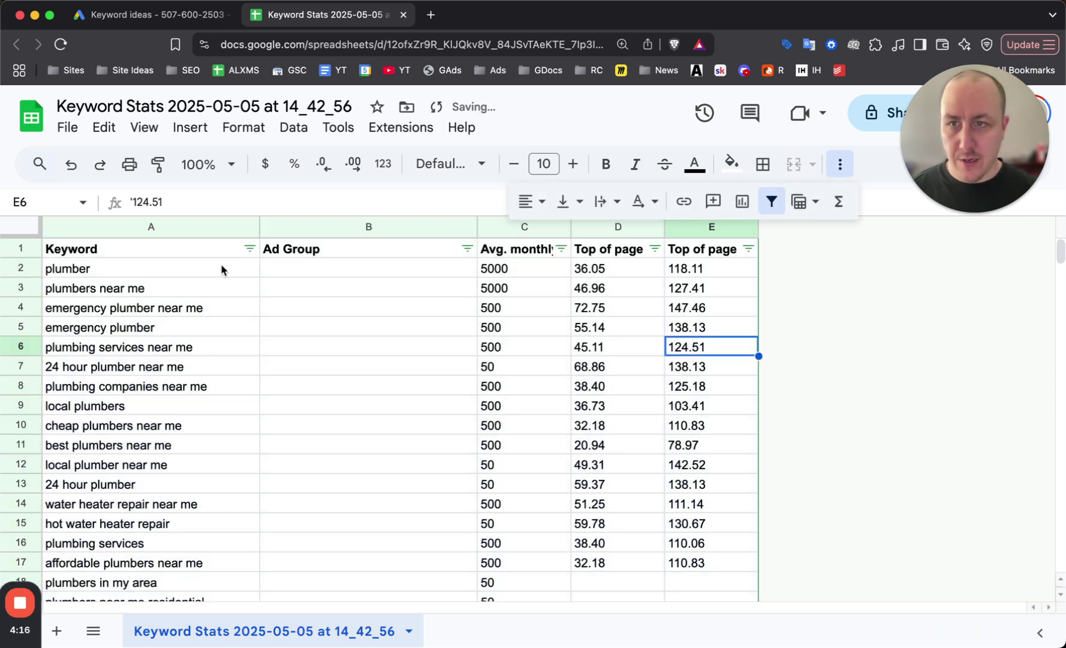
{"action": "left_click", "coordinate": [36, 251]}
{"action": "right_click", "coordinate": [36, 251]}
{"action": "mouse_move", "coordinate": [203, 626]}
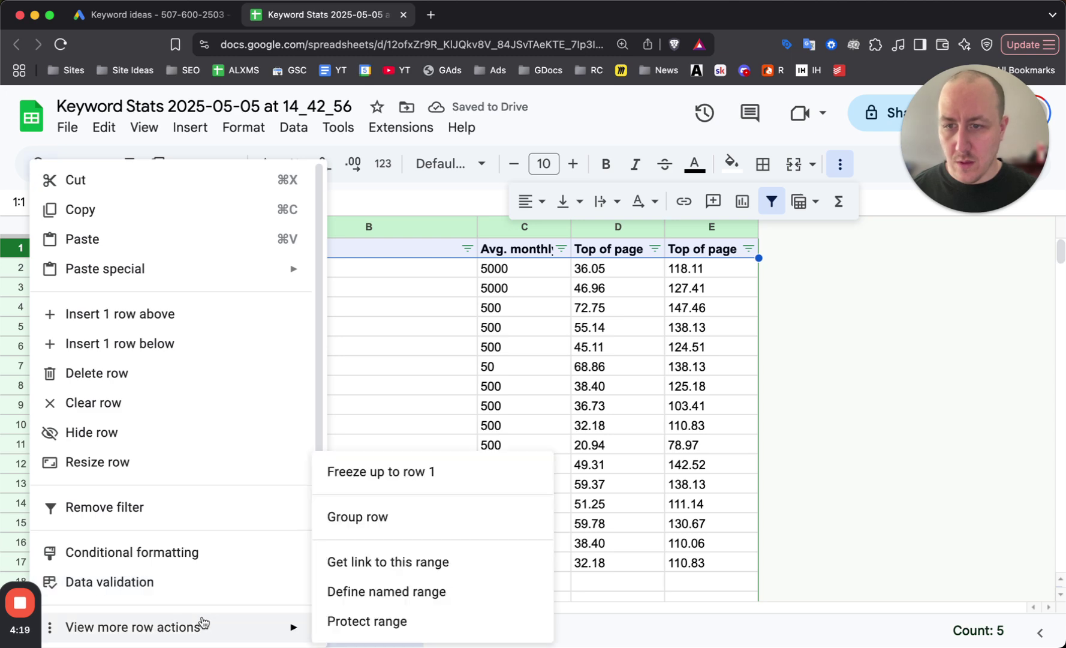
{"action": "left_click", "coordinate": [403, 469]}
{"action": "left_click", "coordinate": [575, 429]}
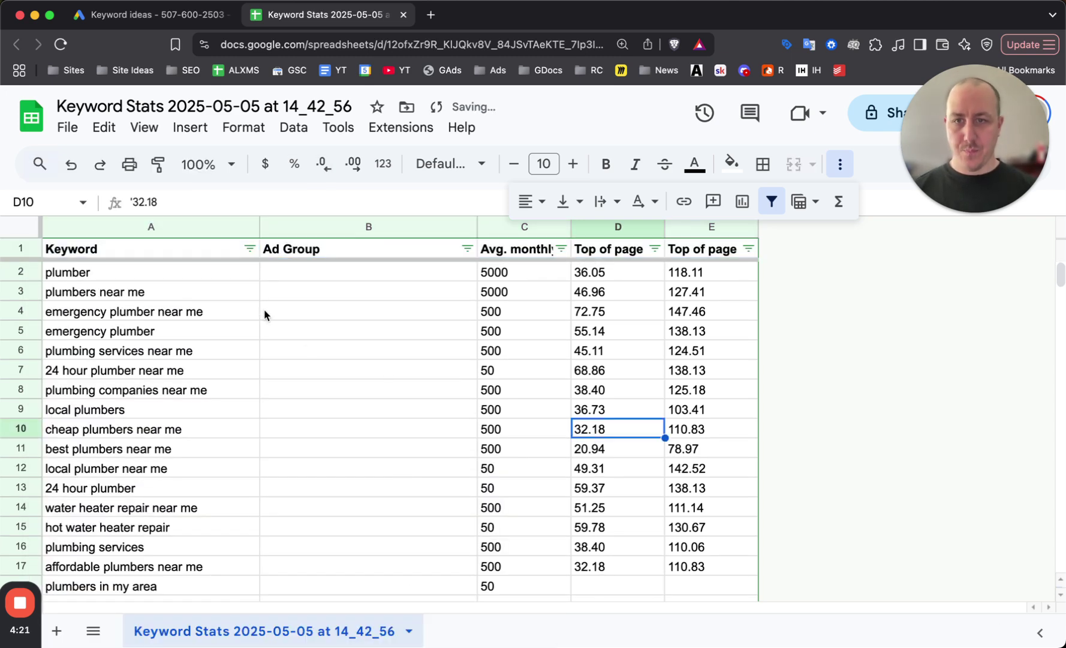
{"action": "left_click", "coordinate": [277, 271]}
Select Ad Group cell B2 beside the keyword plumber.
{"action": "scroll", "coordinate": [284, 296], "scroll_direction": "down", "scroll_amount": 15}
{"action": "scroll", "coordinate": [285, 300], "scroll_direction": "down", "scroll_amount": 20}
{"action": "scroll", "coordinate": [292, 351], "scroll_direction": "down", "scroll_amount": 20}
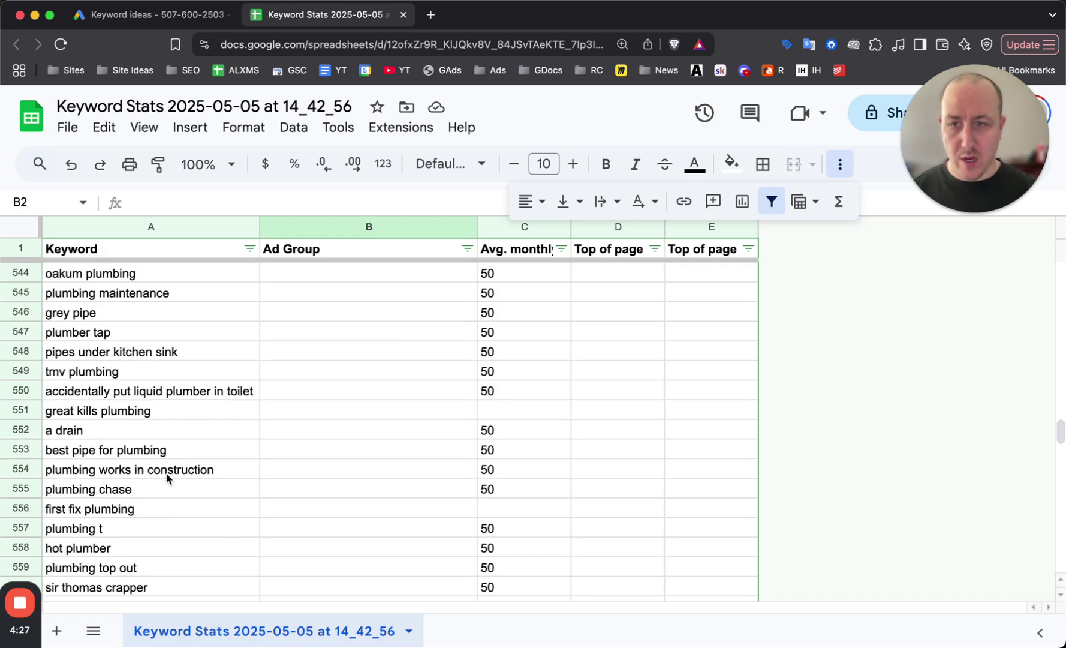
{"action": "left_click", "coordinate": [138, 449]}
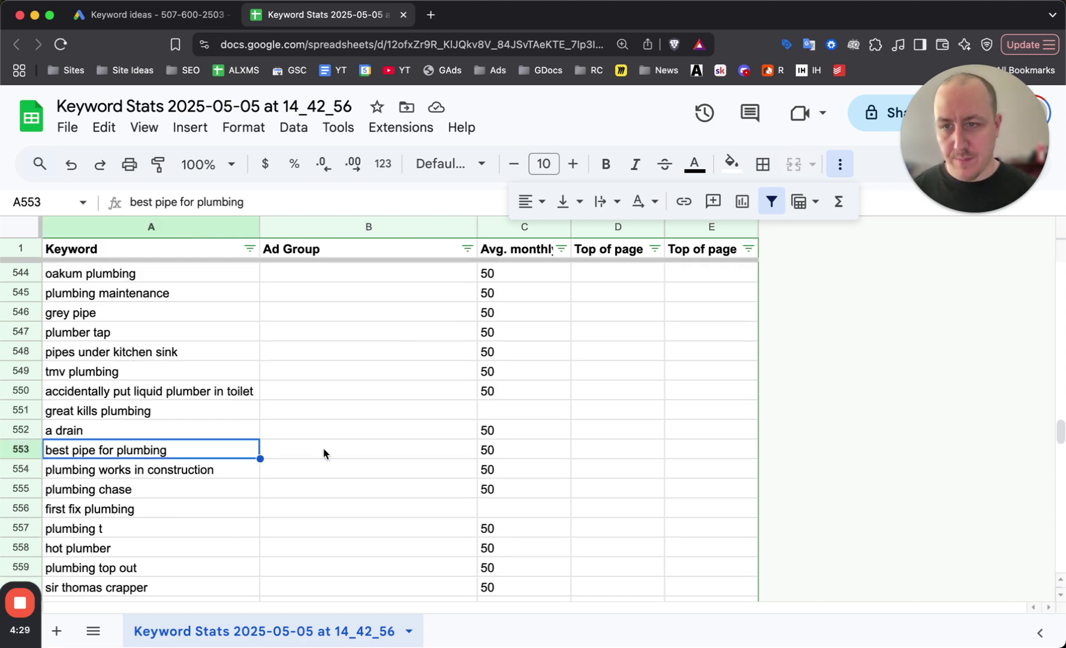
{"action": "scroll", "coordinate": [323, 453], "scroll_direction": "up", "scroll_amount": 20}
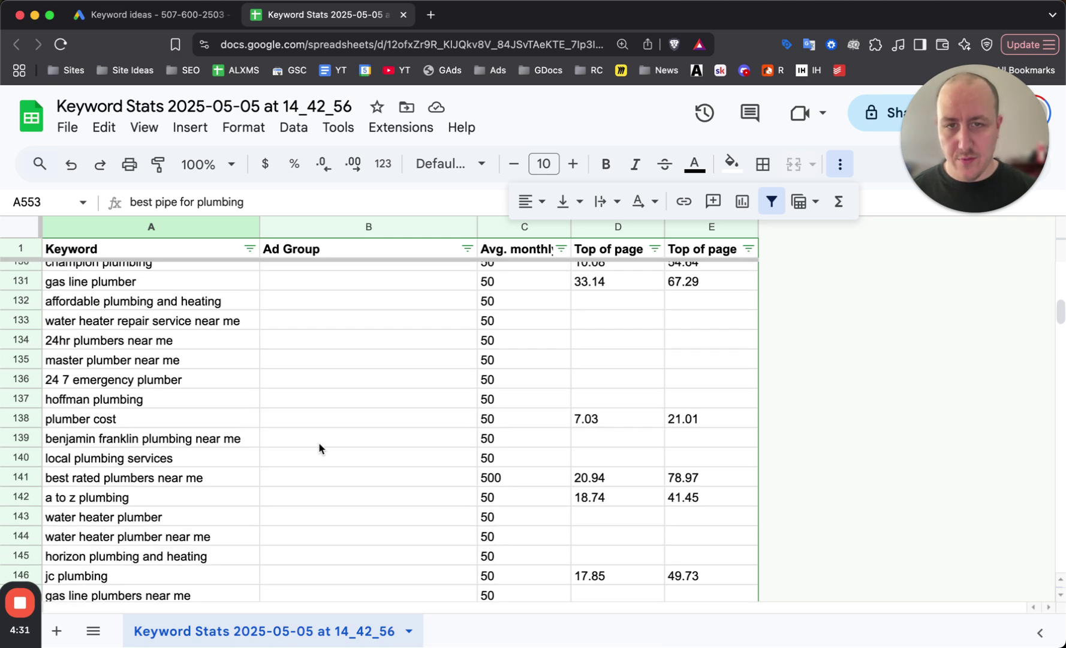
{"action": "left_click", "coordinate": [319, 449]}
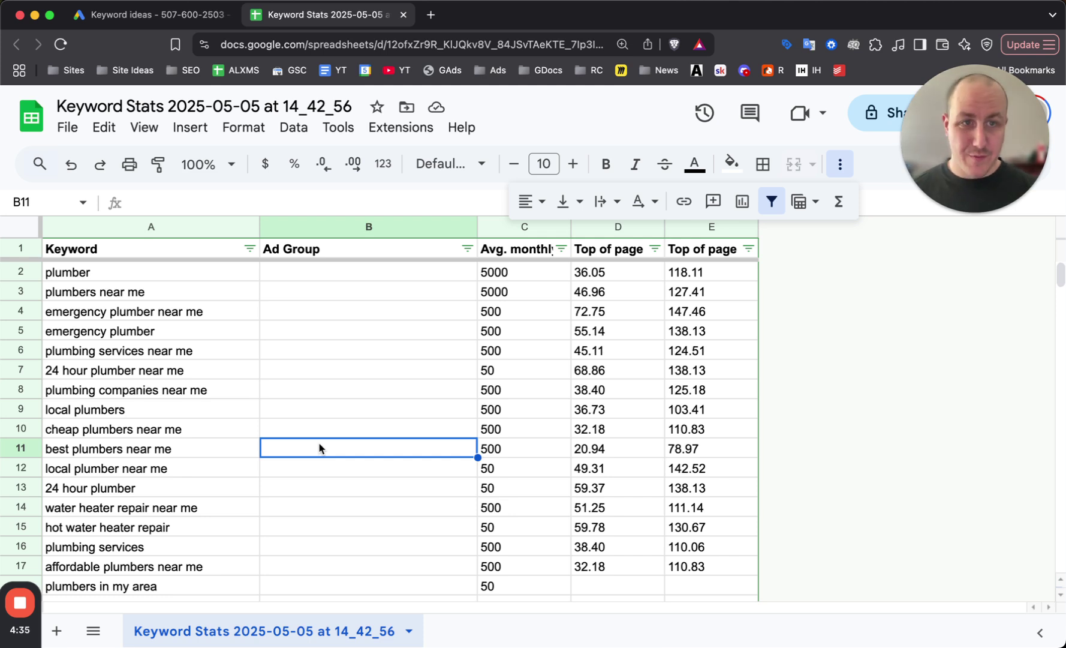
{"action": "left_click", "coordinate": [332, 271]}
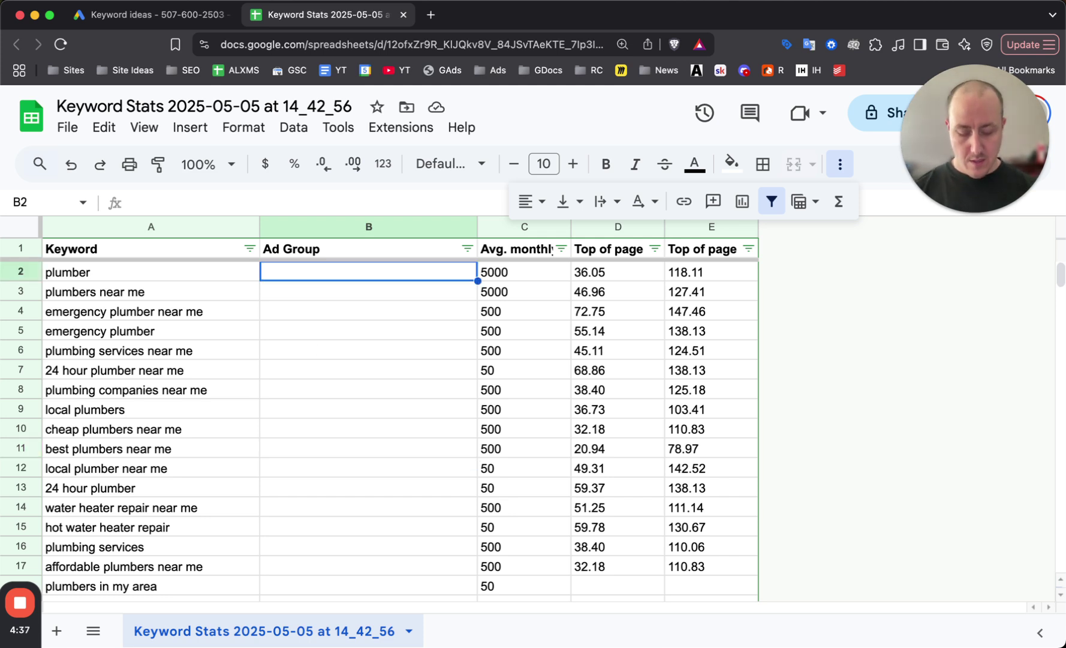
Label the first keywords with Ad Groups 'plumber' and 'plumber (near me)'.
{"action": "type", "text": "plm"}
{"action": "type", "text": "umber"}
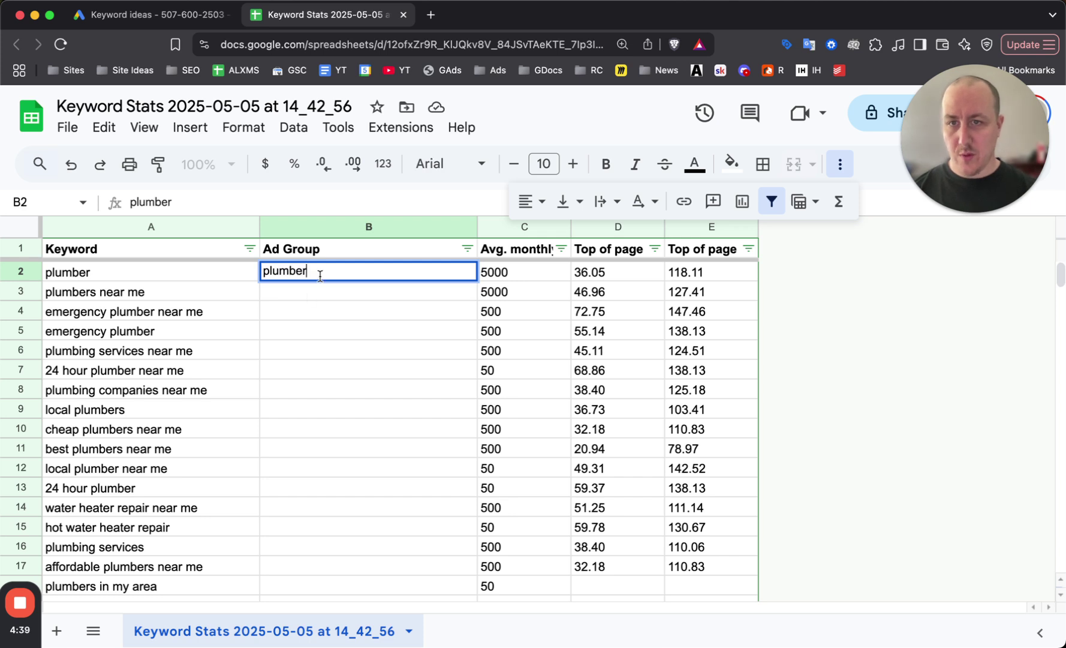
{"action": "left_click", "coordinate": [316, 298]}
{"action": "type", "text": "plumbe"}
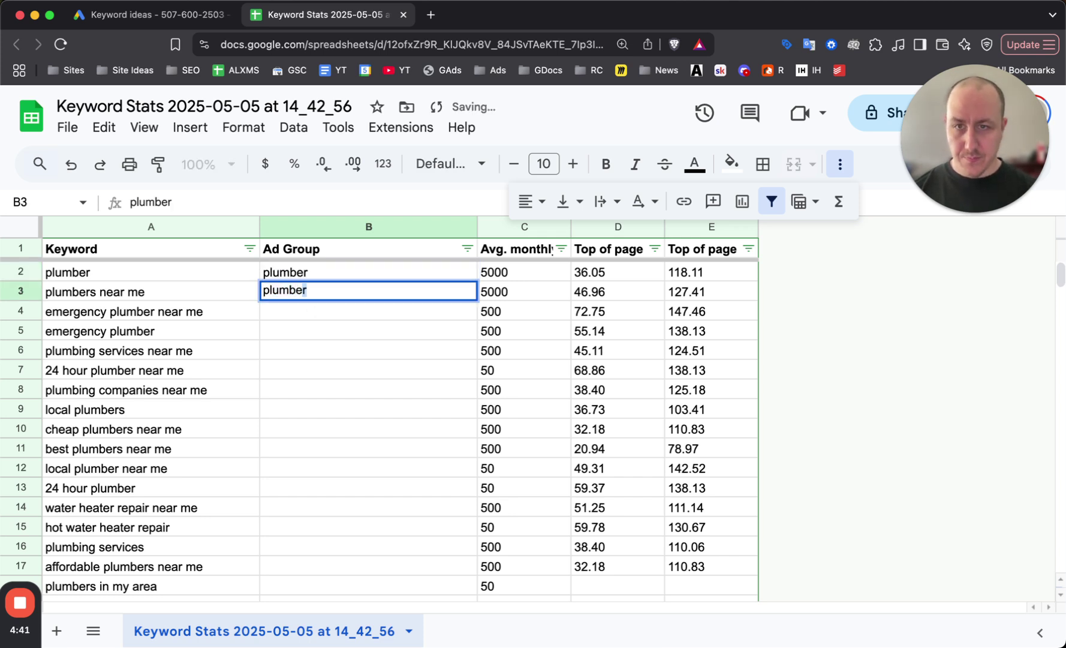
{"action": "type", "text": "r (near me)"}
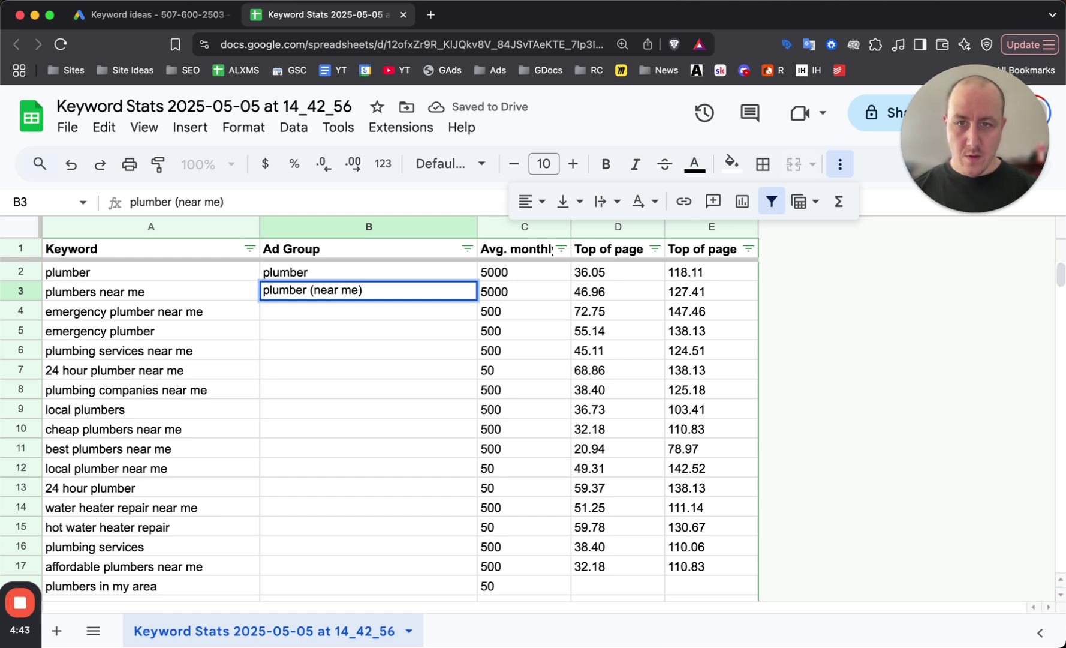
{"action": "key", "text": "Return"}
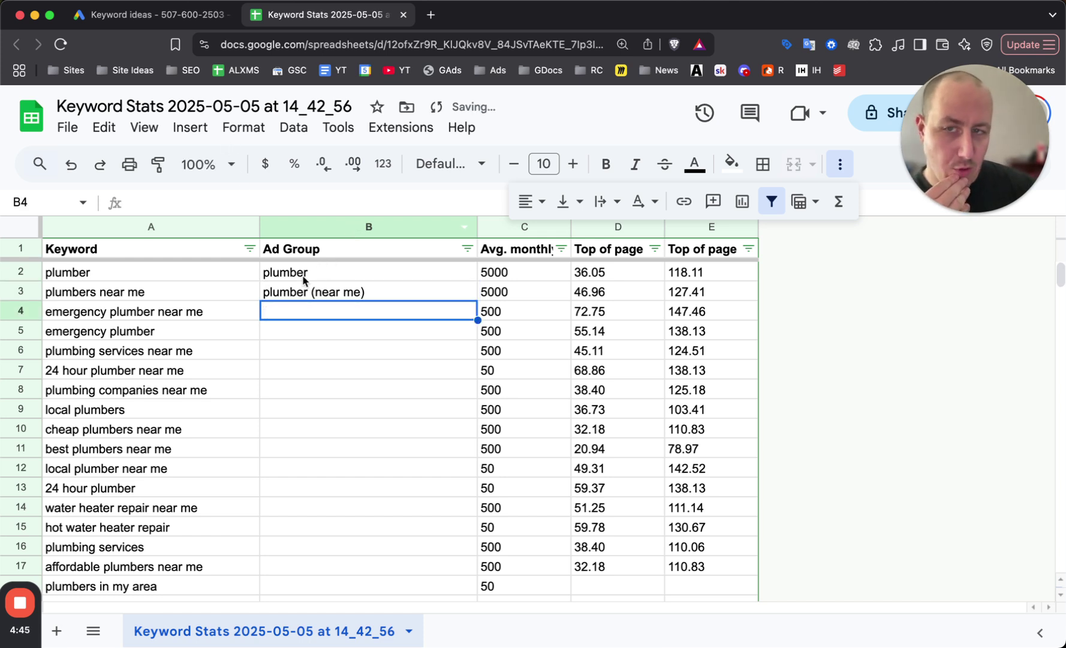
{"action": "left_click", "coordinate": [306, 286]}
{"action": "left_click", "coordinate": [305, 275]}
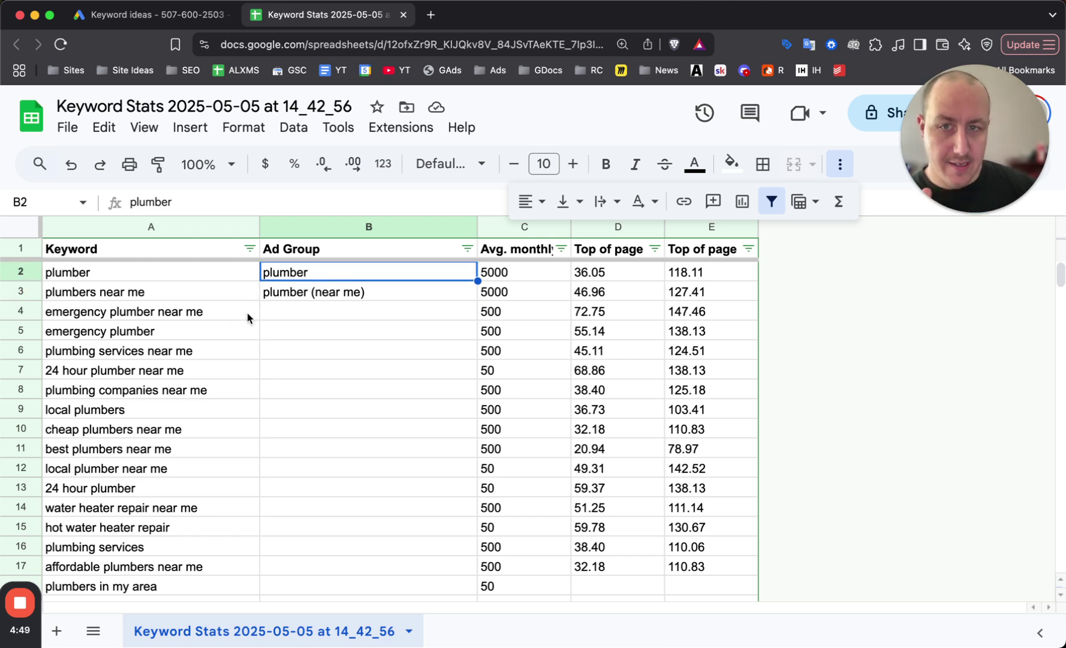
{"action": "left_click", "coordinate": [272, 313]}
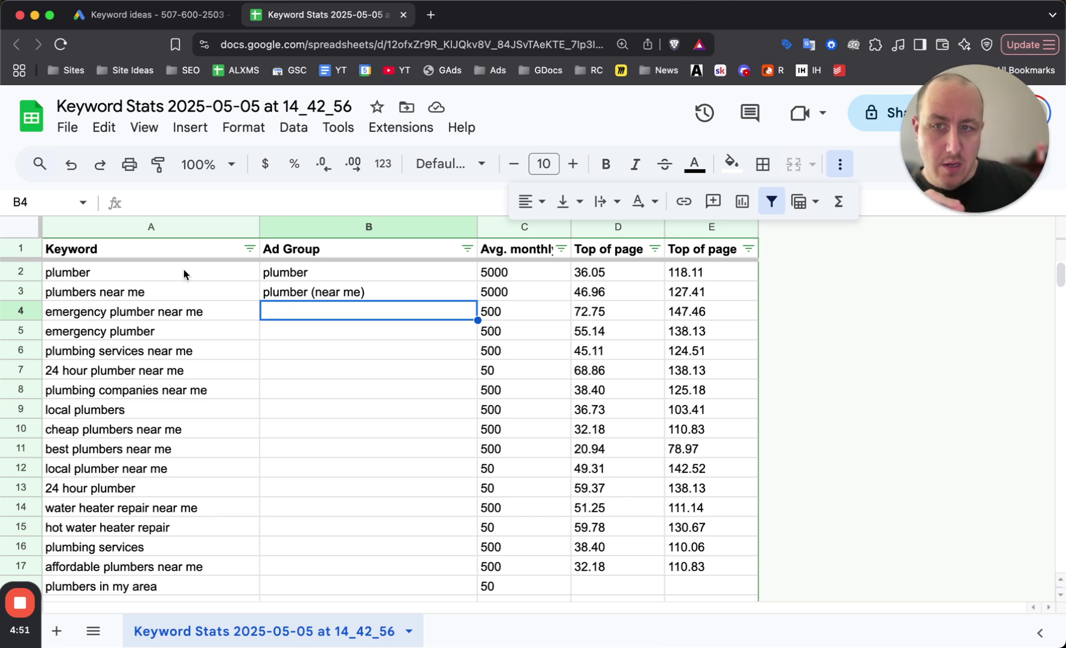
{"action": "left_click", "coordinate": [209, 290]}
{"action": "left_click", "coordinate": [296, 321]}
Enter Ad Groups 'emergency plumber (near me)' and 'emergency plumber' for the emergency keywords.
{"action": "type", "text": "emer"}
{"action": "key", "text": "BackSpace"}
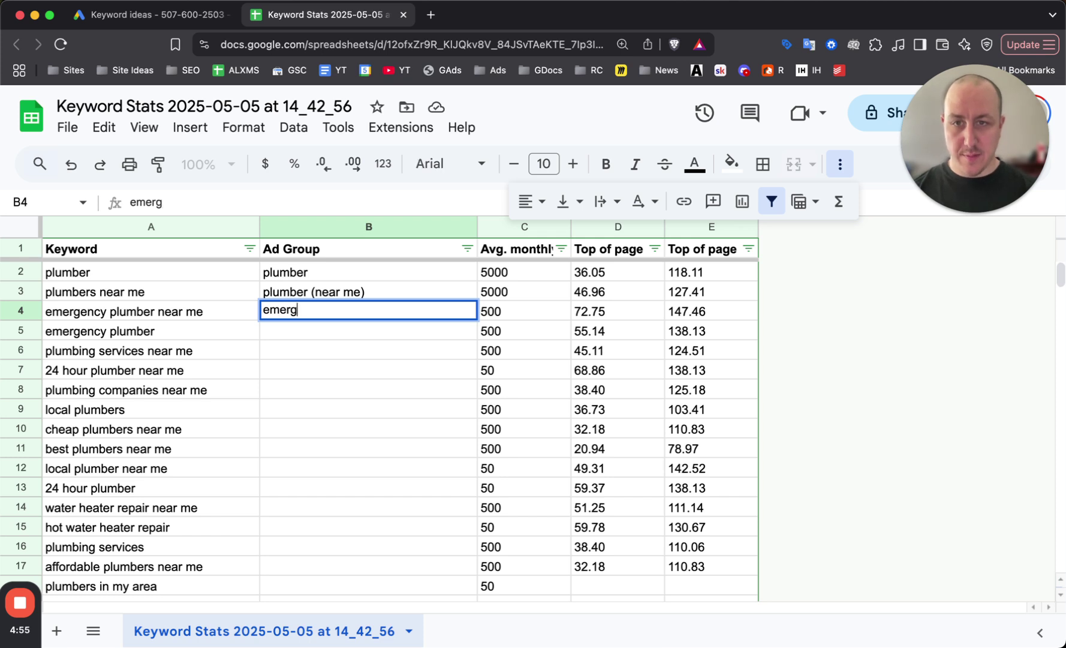
{"action": "type", "text": "rgency plumber"}
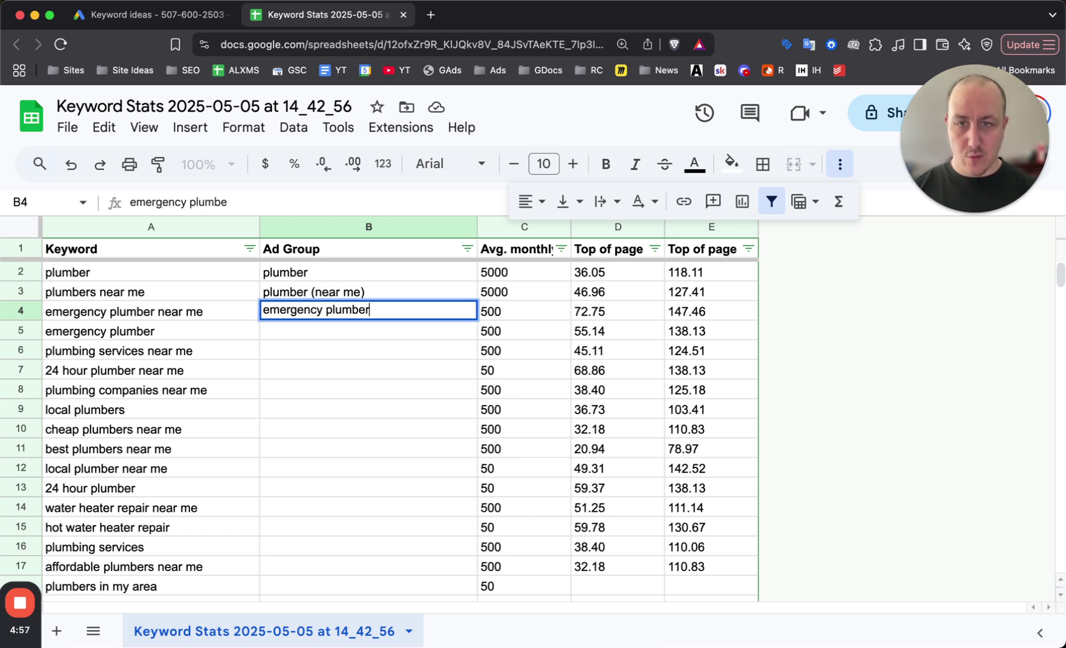
{"action": "type", "text": " (near Me"}
{"action": "key", "text": "BackSpace"}
{"action": "key", "text": "BackSpace"}
{"action": "type", "text": "me)"}
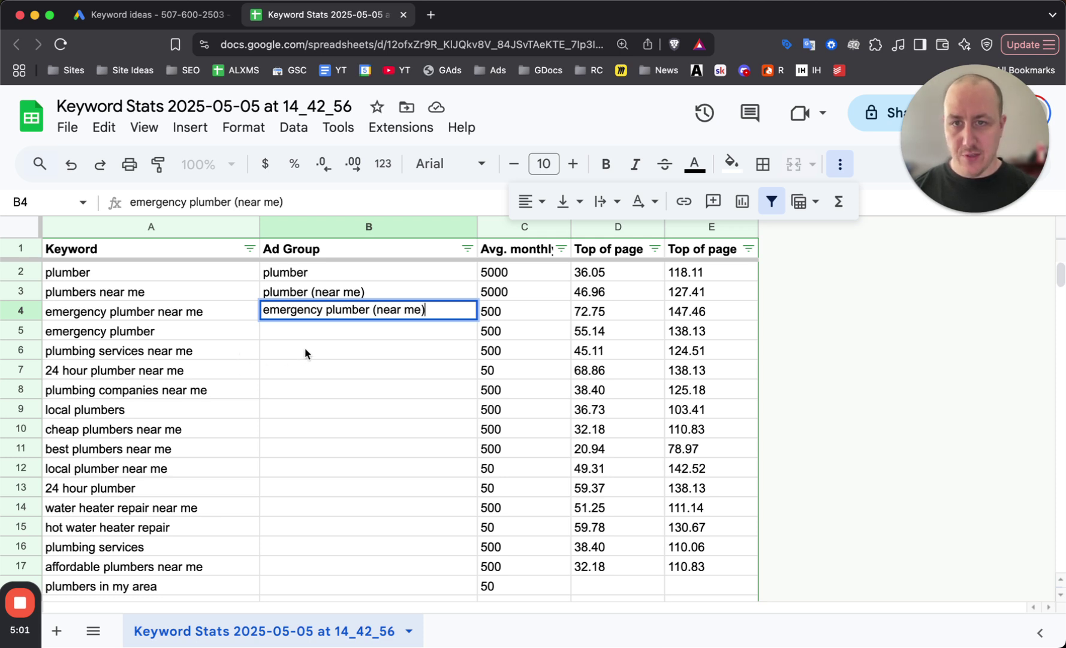
{"action": "key", "text": "Return"}
{"action": "type", "text": "e"}
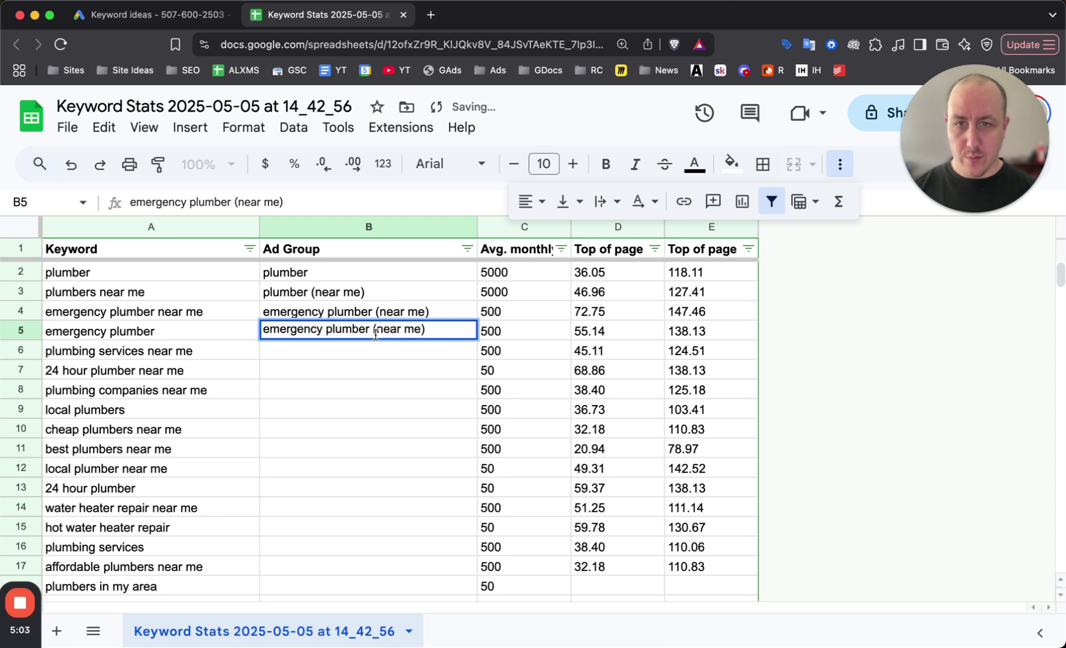
{"action": "type", "text": "mergency plumber"}
{"action": "key", "text": "BackSpace"}
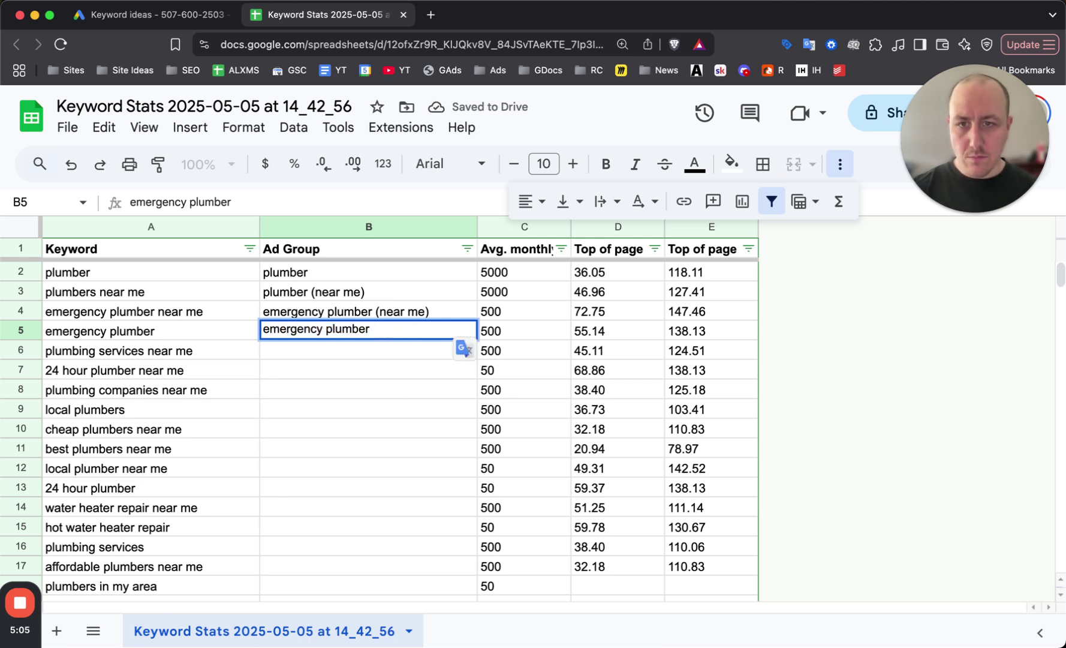
{"action": "left_click", "coordinate": [400, 390]}
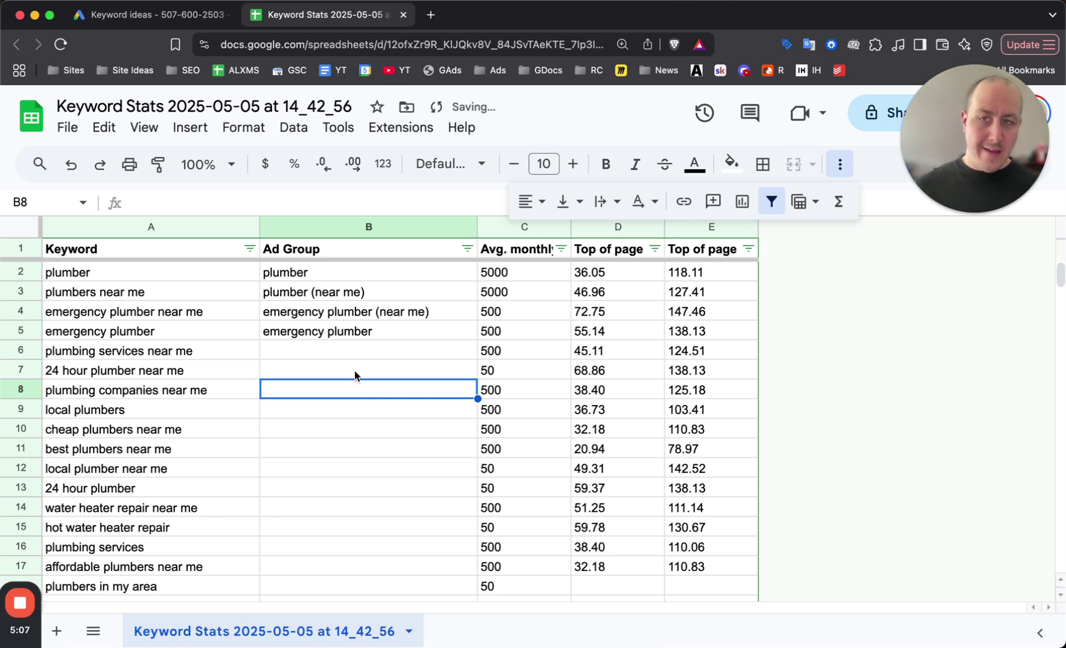
Fill in Ad Groups 'plumbing services', '24 hour plumber' and 'plumbing company' down column B.
{"action": "left_click", "coordinate": [368, 348]}
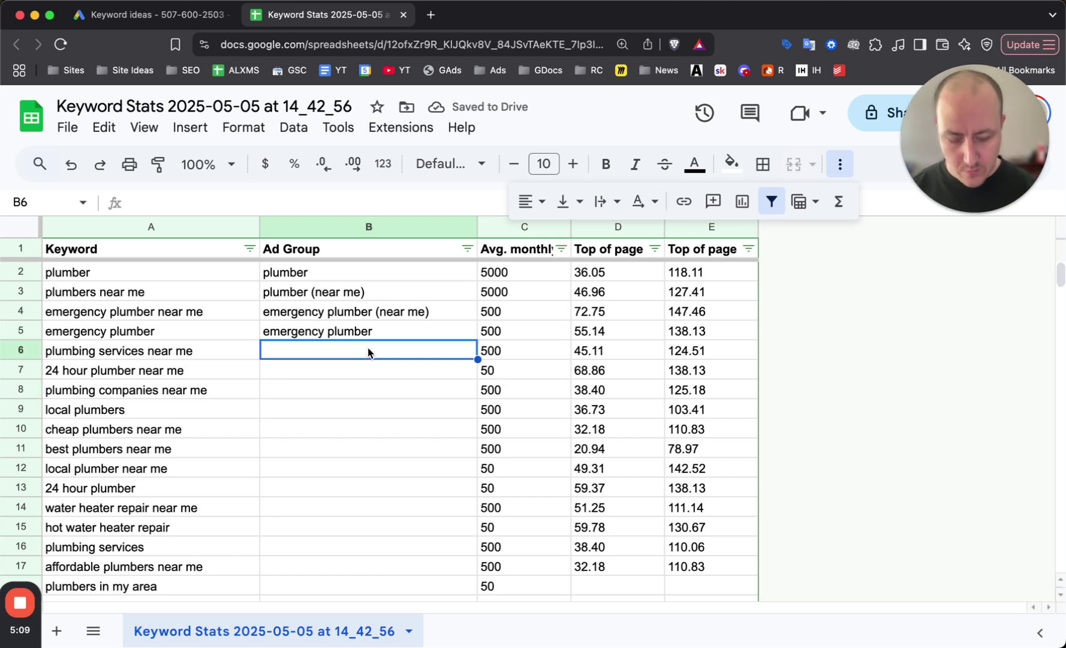
{"action": "type", "text": "plumber"}
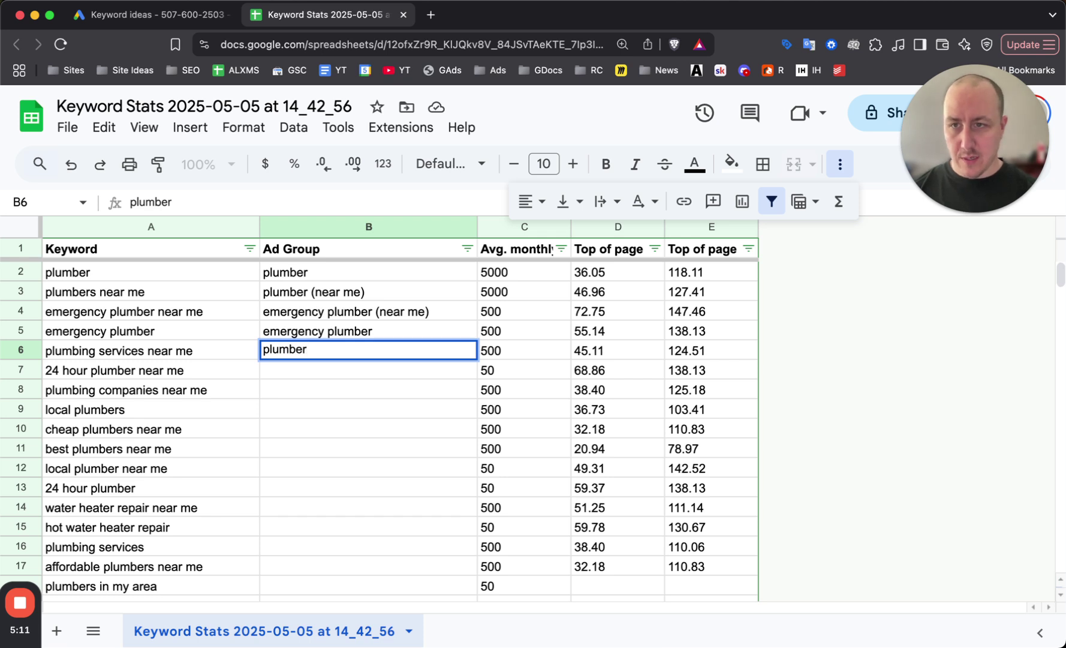
{"action": "key", "text": "BackSpace"}
{"action": "key", "text": "BackSpace"}
{"action": "type", "text": "bing s"}
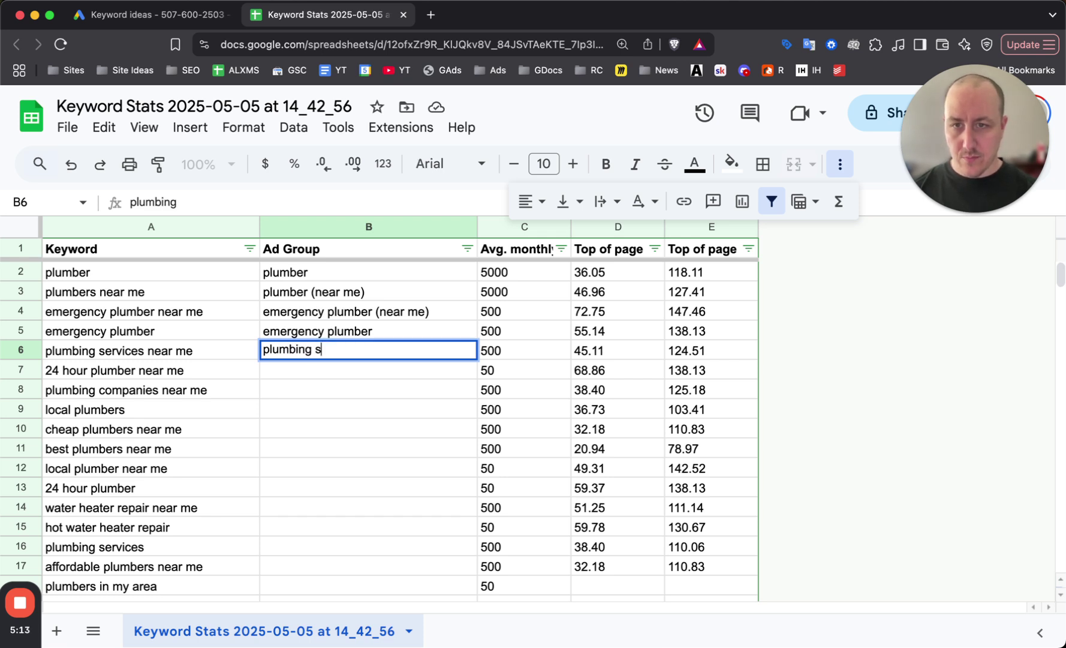
{"action": "type", "text": "ervices"}
{"action": "key", "text": "Return"}
{"action": "type", "text": "24 hour p"}
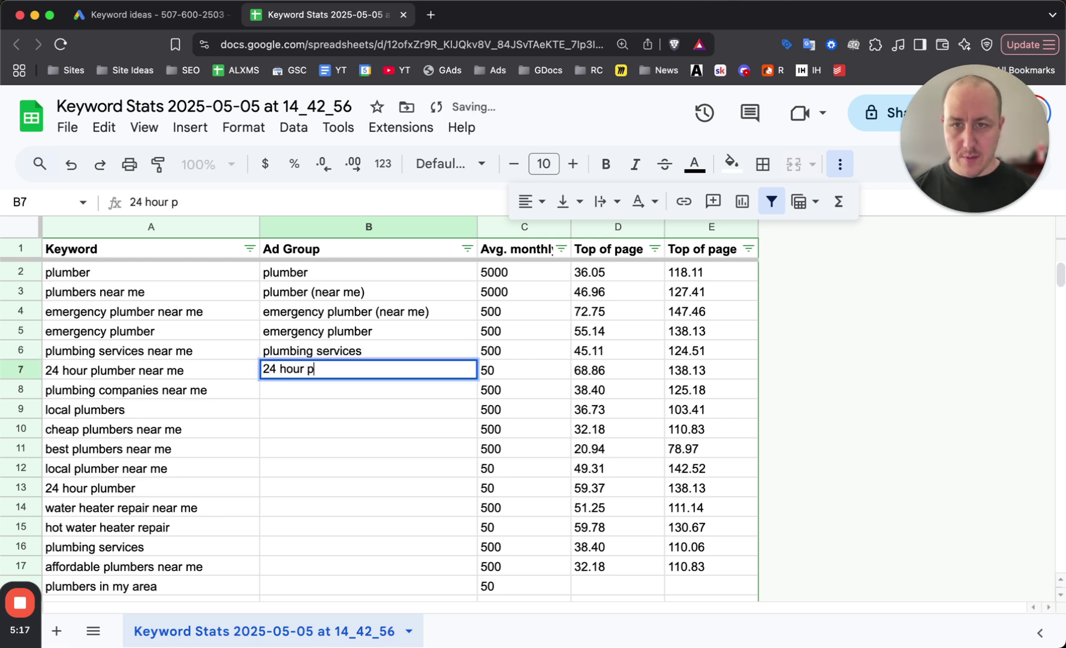
{"action": "type", "text": "lumber"}
{"action": "key", "text": "Return"}
{"action": "type", "text": "plum"}
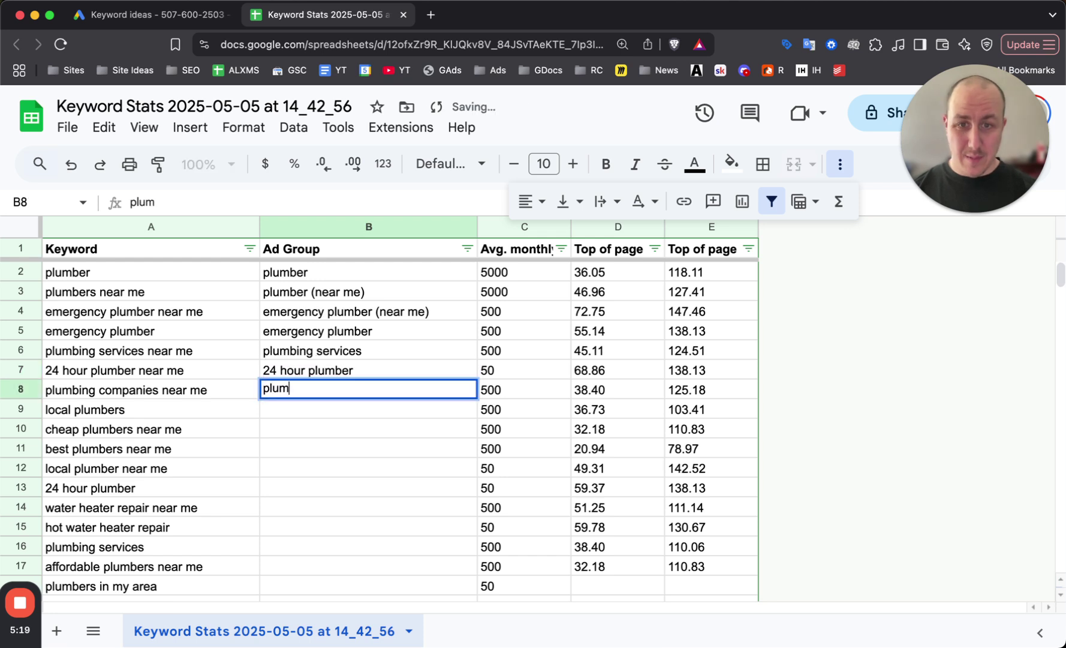
{"action": "type", "text": "bing company"}
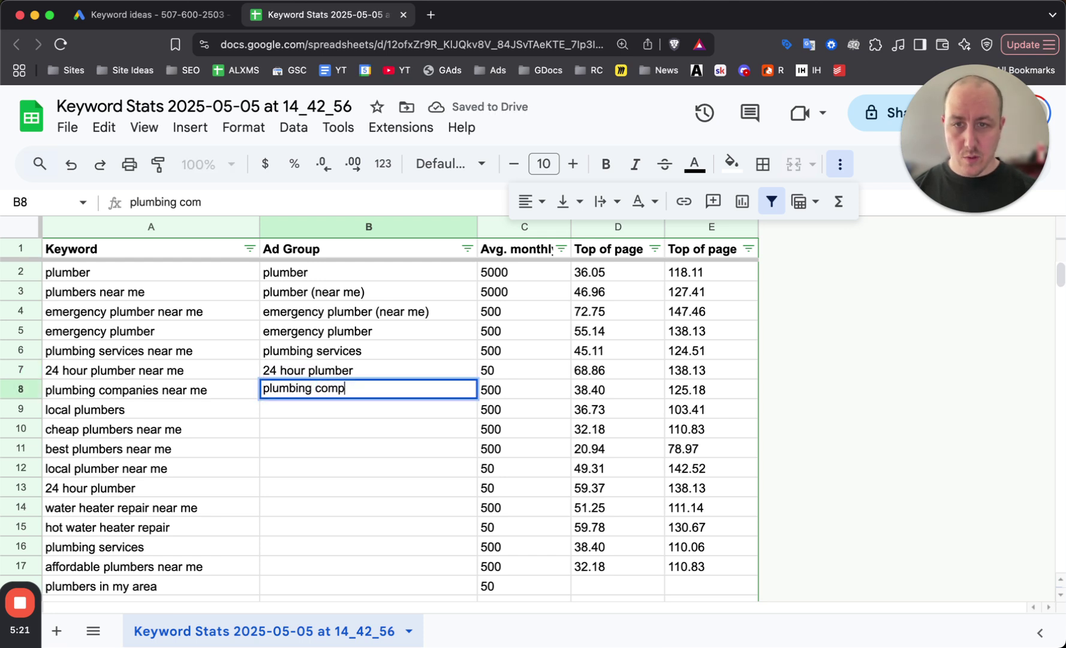
{"action": "key", "text": "Return"}
Give local and cheap plumber keywords 'plumber', and row 14 'water heater repair'.
{"action": "type", "text": "plumber"}
{"action": "key", "text": "Return"}
{"action": "type", "text": "plumb"}
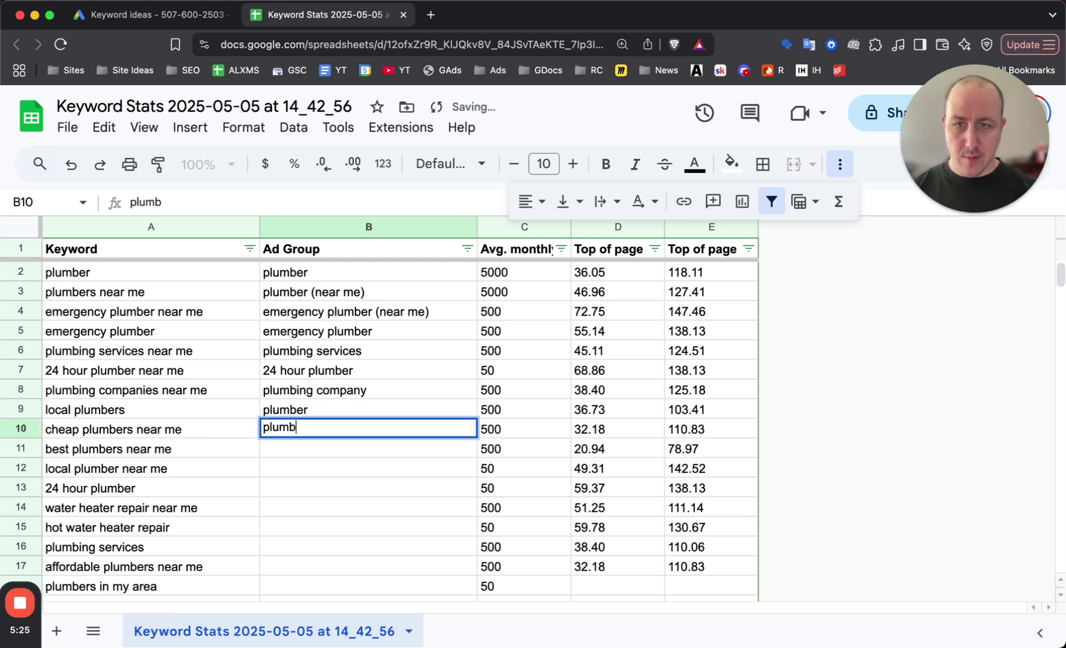
{"action": "type", "text": "er (near M"}
{"action": "key", "text": "BackSpace"}
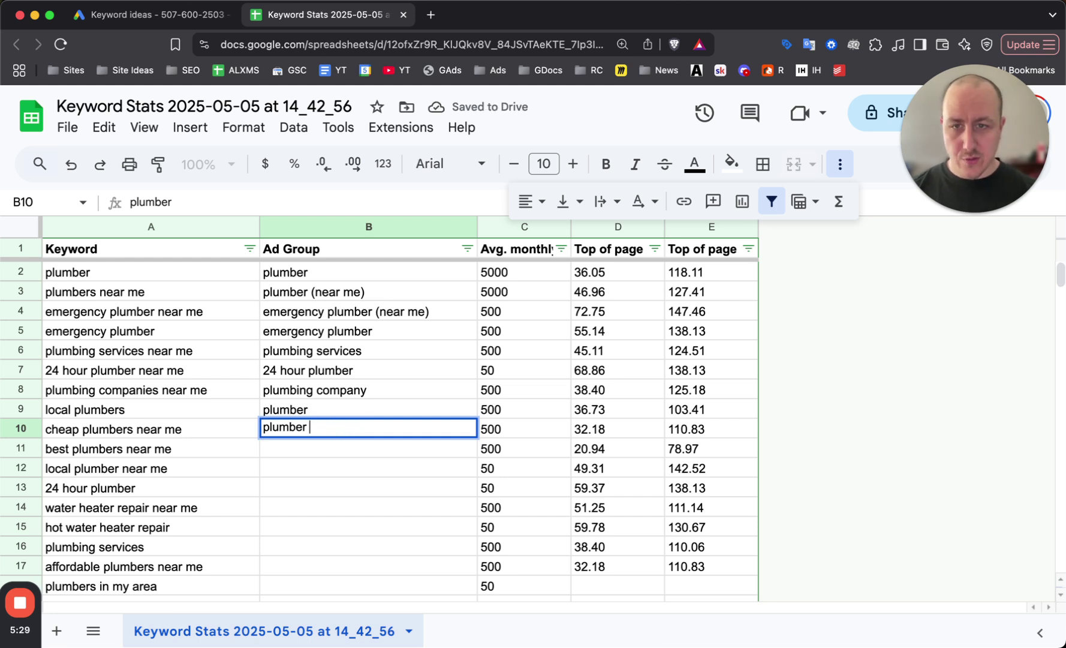
{"action": "key", "text": "Return"}
{"action": "left_click", "coordinate": [277, 509]}
{"action": "type", "text": "water heater repair"}
{"action": "key", "text": "Return"}
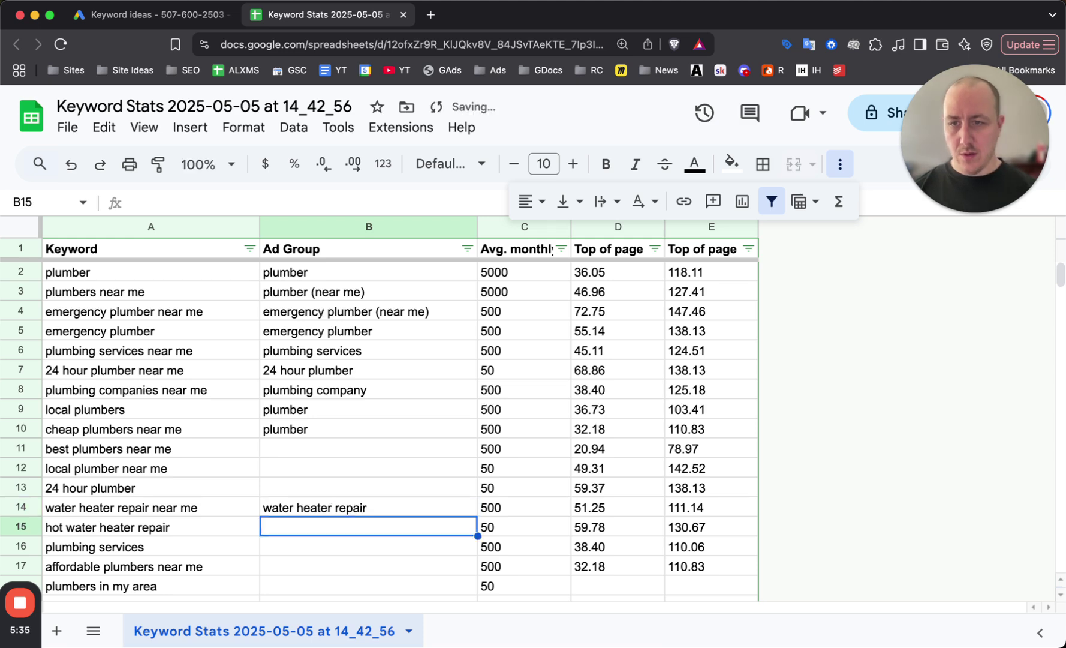
Assign 'gas plumber' to gas plumber near me and 'water heater repair' to the tankless keyword.
{"action": "scroll", "coordinate": [237, 547], "scroll_direction": "down", "scroll_amount": 4}
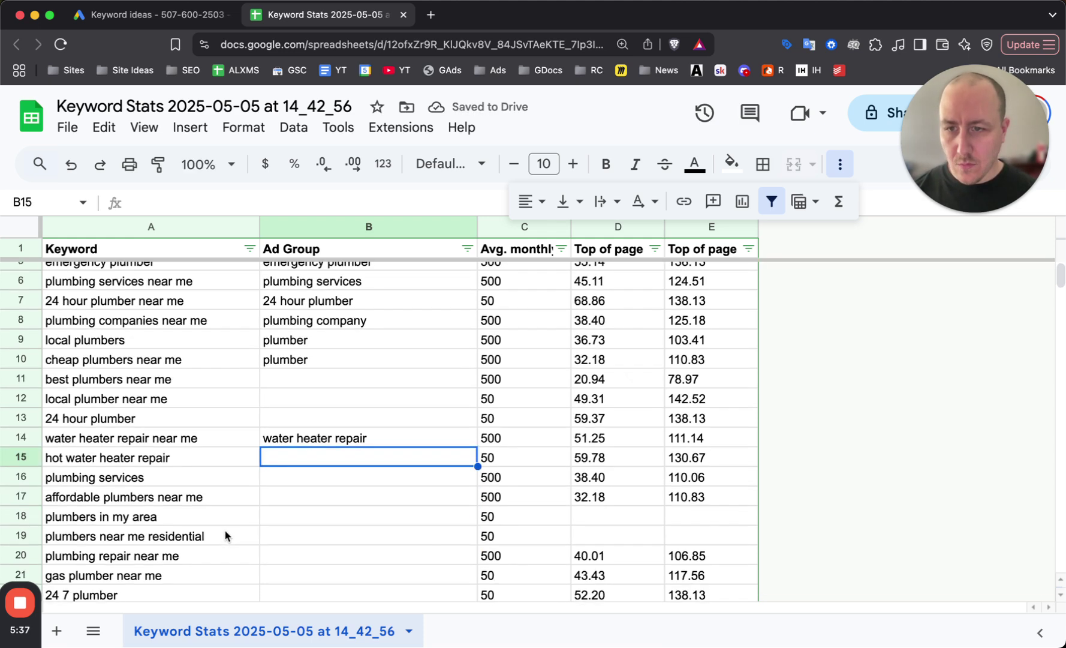
{"action": "scroll", "coordinate": [225, 532], "scroll_direction": "down", "scroll_amount": 3}
{"action": "left_click", "coordinate": [227, 521]}
{"action": "left_click", "coordinate": [376, 520]}
{"action": "type", "text": "gas plumber"}
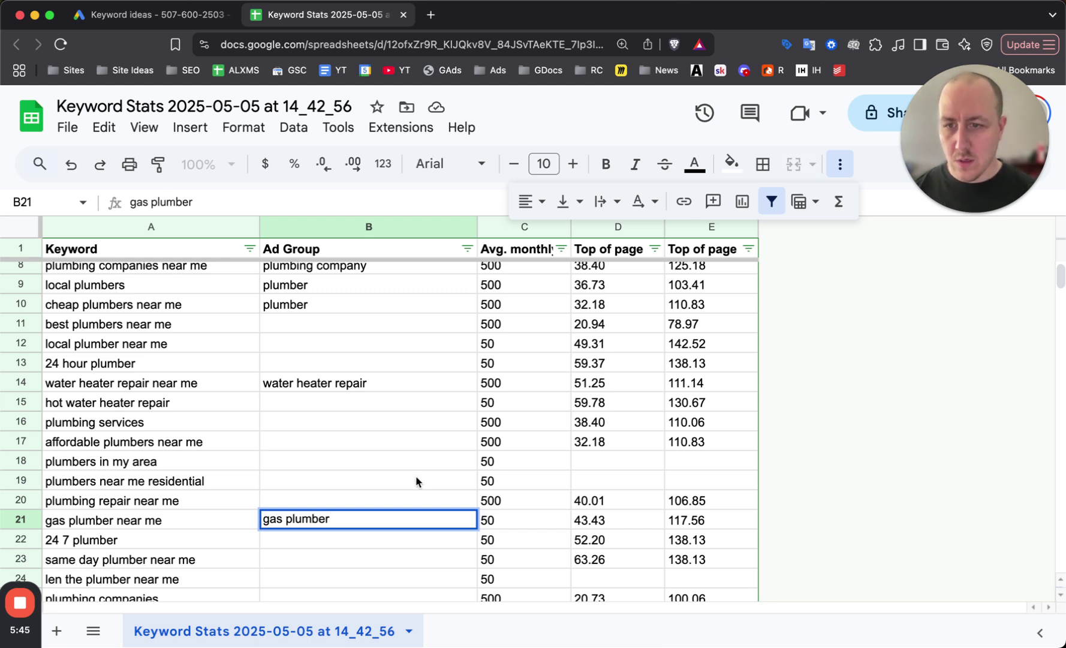
{"action": "left_click", "coordinate": [417, 481]}
{"action": "scroll", "coordinate": [359, 479], "scroll_direction": "down", "scroll_amount": 4}
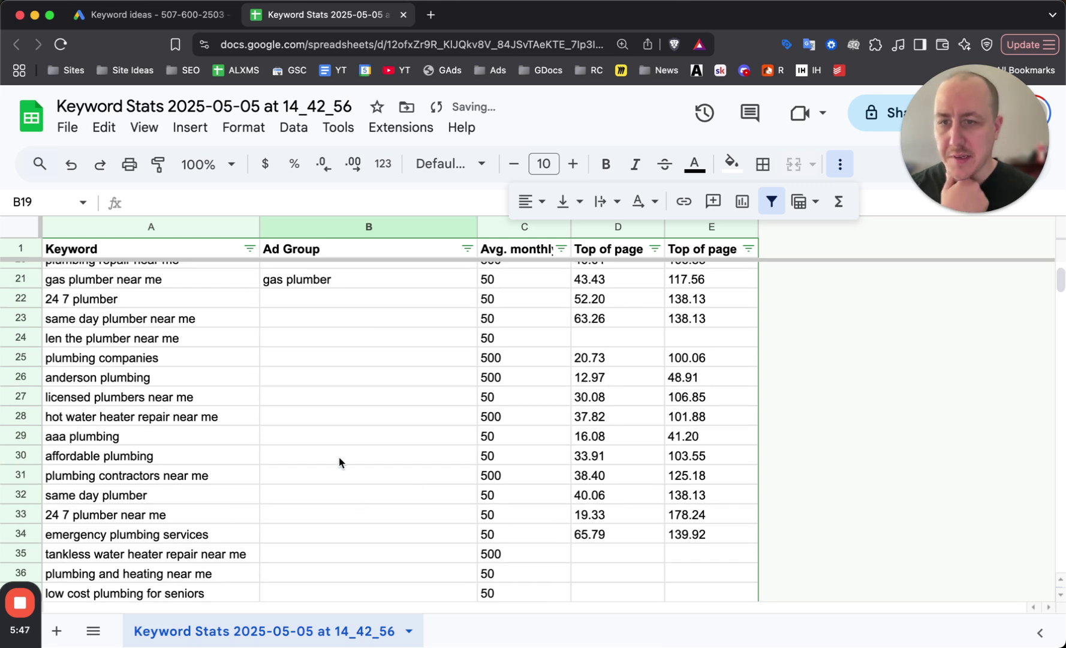
{"action": "left_click", "coordinate": [328, 555]}
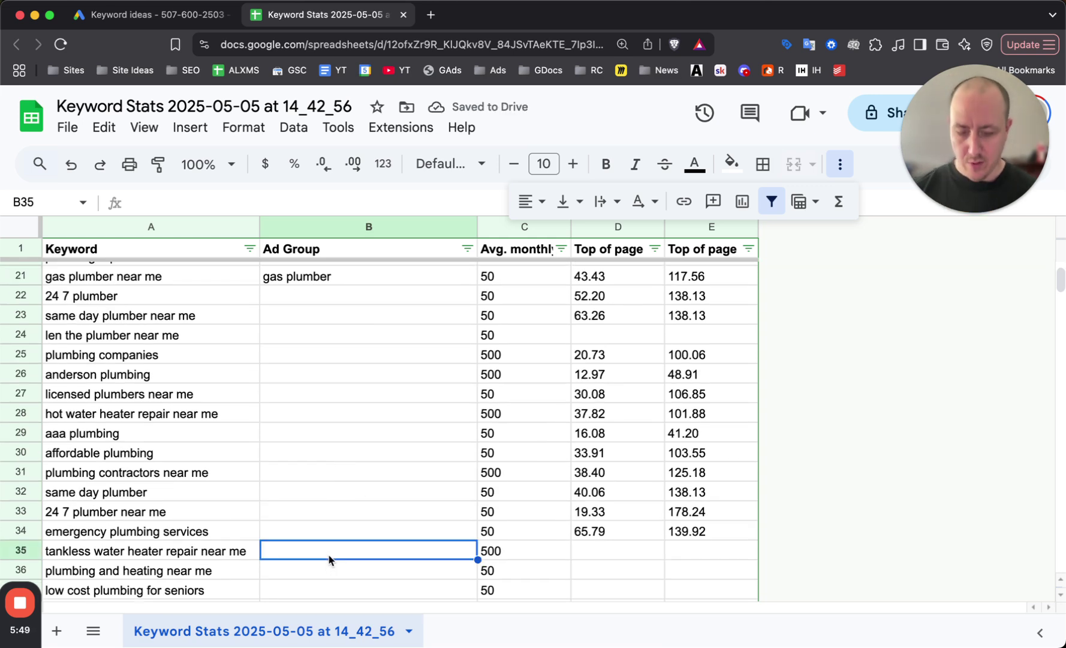
{"action": "type", "text": "water heater r"}
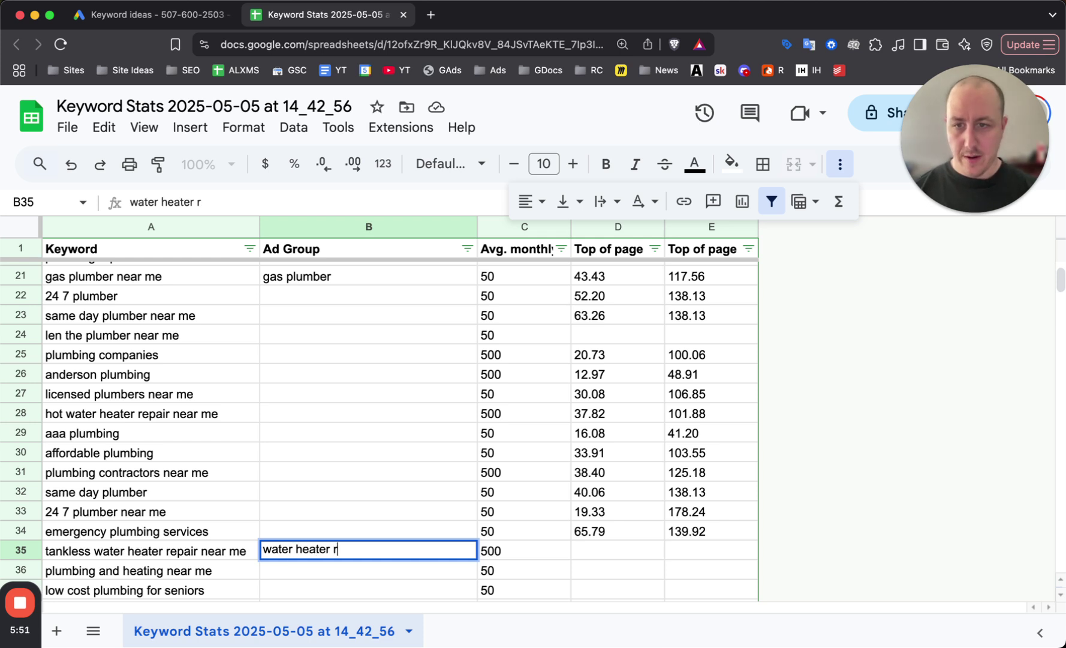
{"action": "type", "text": "epair"}
{"action": "left_click", "coordinate": [318, 371]}
Review the plumber, plumbing services, emergency and 24 hour Ad Group entries, then return to Keyword Planner.
{"action": "scroll", "coordinate": [313, 376], "scroll_direction": "down", "scroll_amount": 3}
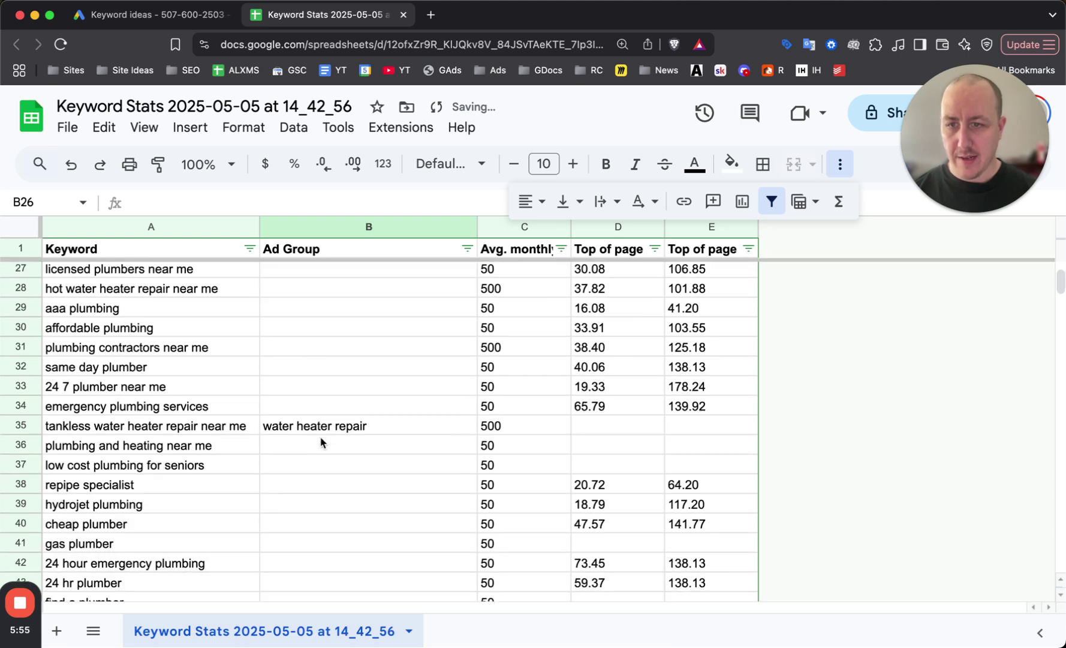
{"action": "scroll", "coordinate": [360, 478], "scroll_direction": "down", "scroll_amount": 8}
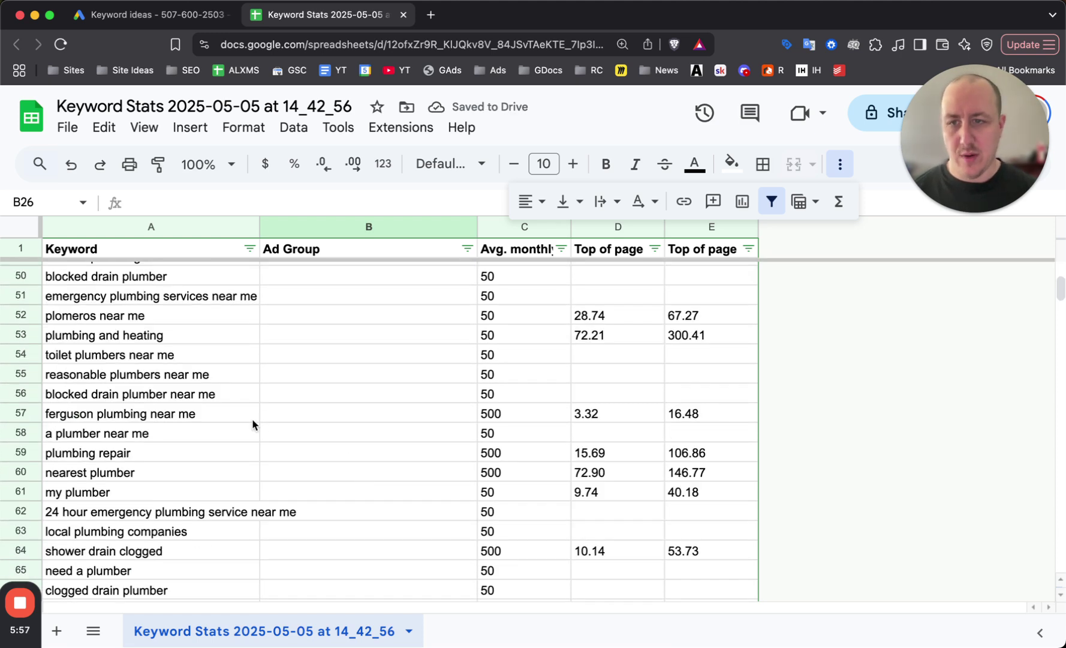
{"action": "left_click", "coordinate": [252, 419]}
{"action": "scroll", "coordinate": [291, 456], "scroll_direction": "down", "scroll_amount": 8}
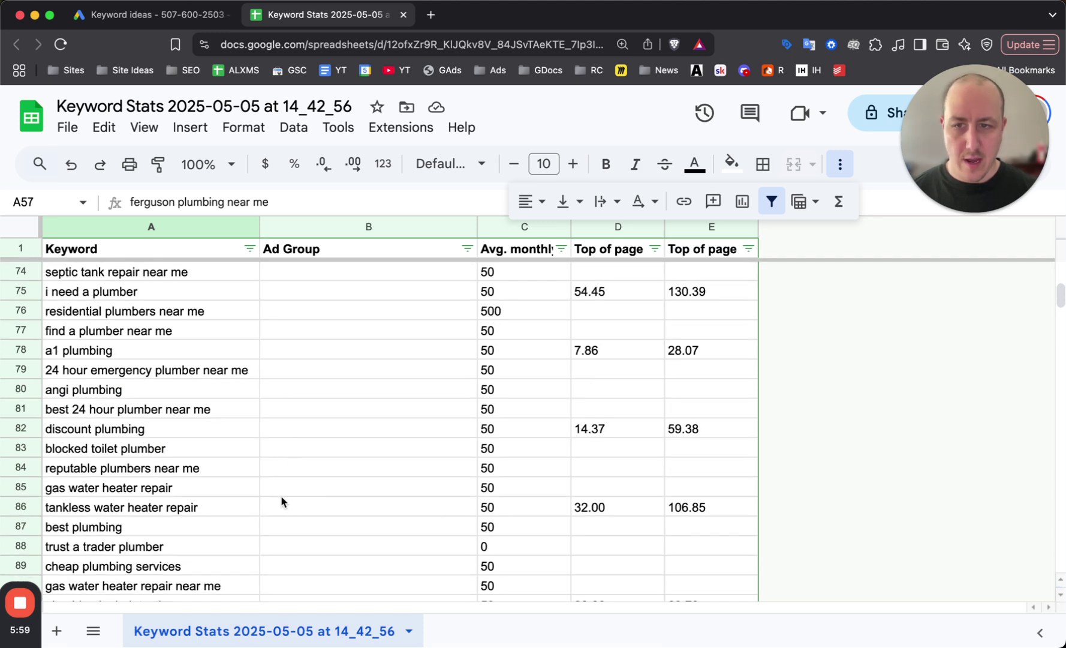
{"action": "left_click_drag", "start_coordinate": [280, 494], "coordinate": [264, 478]}
{"action": "scroll", "coordinate": [264, 477], "scroll_direction": "down", "scroll_amount": 7}
{"action": "scroll", "coordinate": [264, 478], "scroll_direction": "up", "scroll_amount": 20}
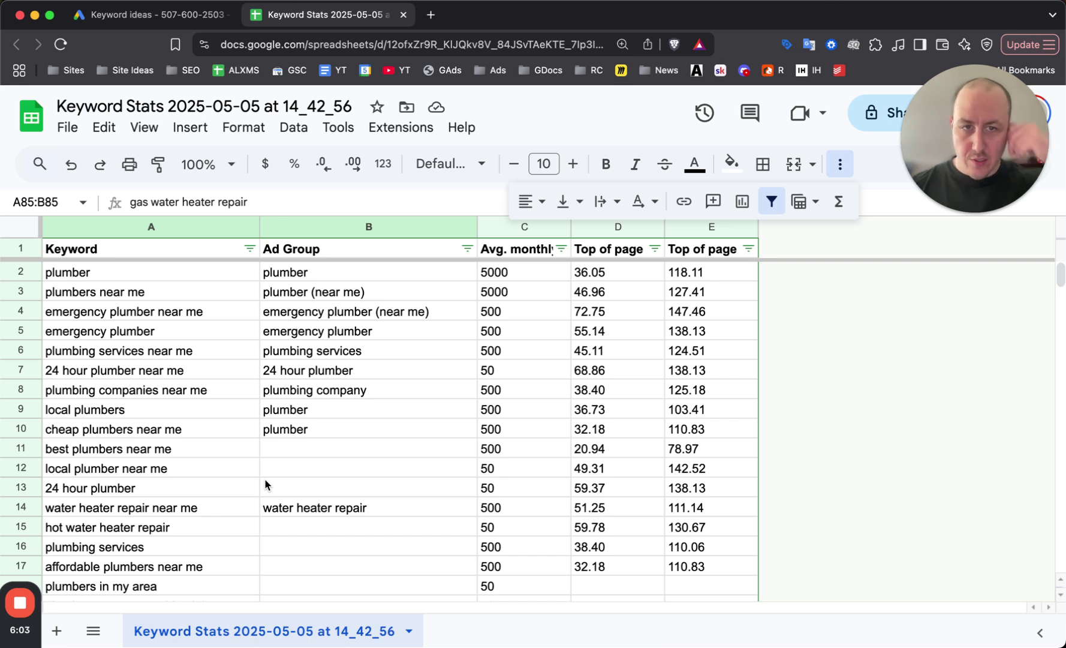
{"action": "left_click", "coordinate": [378, 378]}
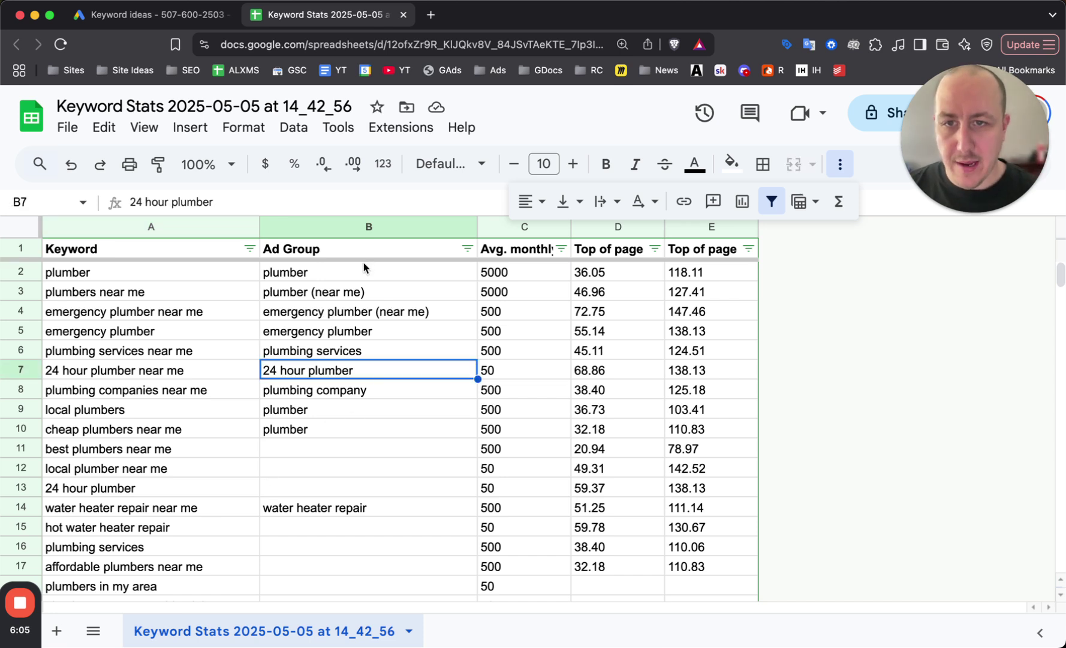
{"action": "left_click", "coordinate": [361, 267]}
{"action": "left_click", "coordinate": [320, 350]}
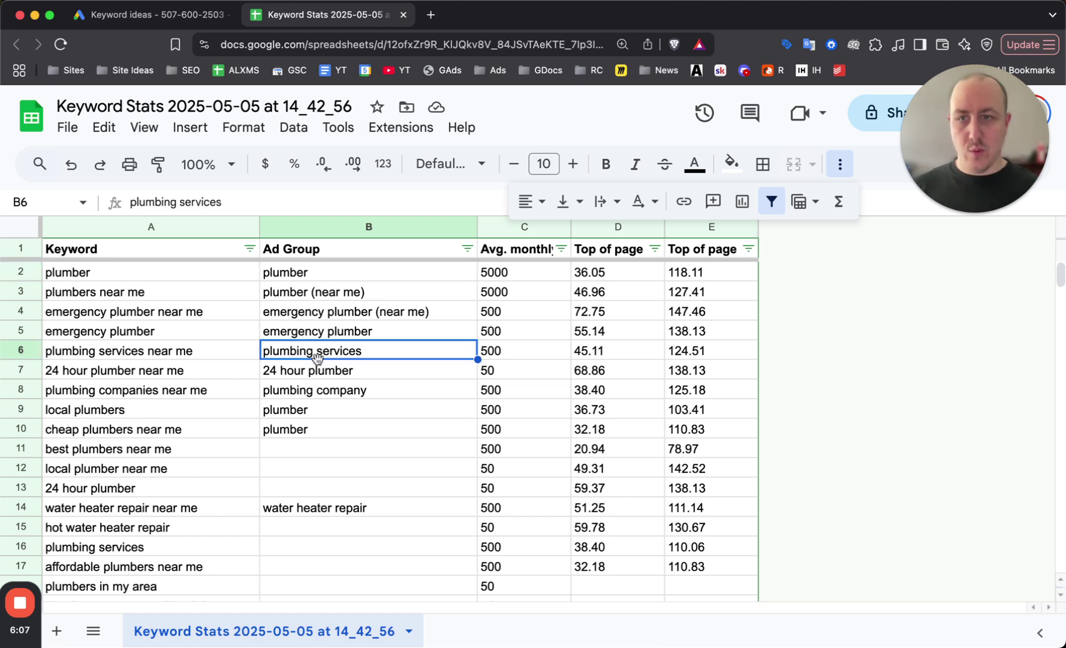
{"action": "left_click", "coordinate": [297, 298]}
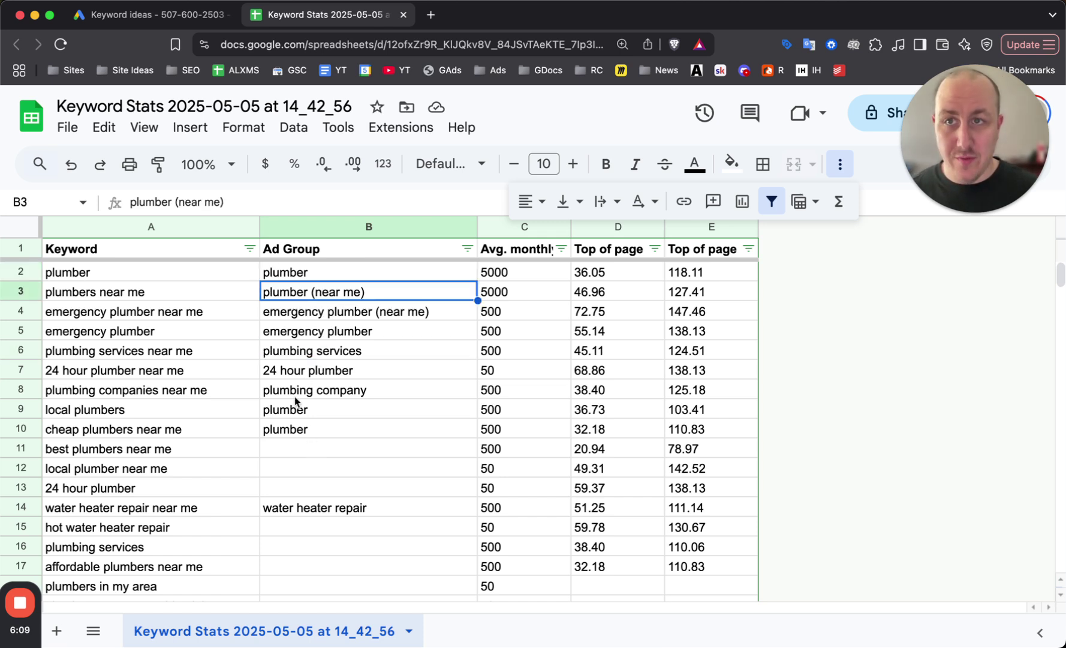
{"action": "left_click", "coordinate": [379, 333]}
{"action": "left_click", "coordinate": [324, 474]}
{"action": "left_click", "coordinate": [174, 13]}
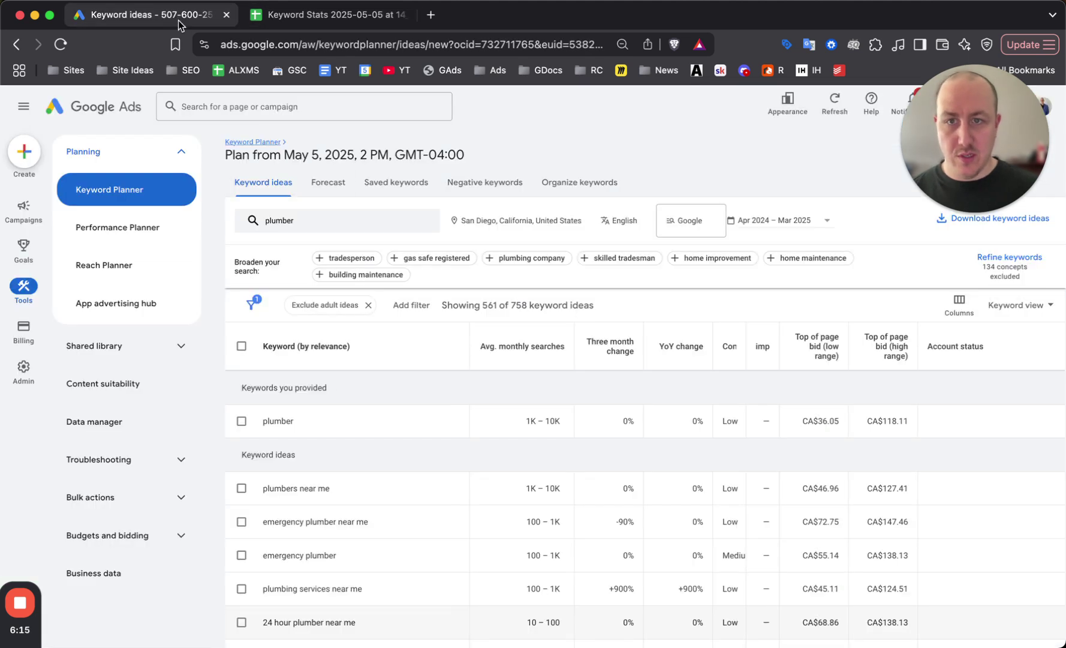
Replace the plumber seed with 'emergency plumber' and fetch its 423 keyword ideas.
{"action": "left_click", "coordinate": [329, 226]}
{"action": "left_click", "coordinate": [319, 277]}
{"action": "type", "text": "emergency plu"}
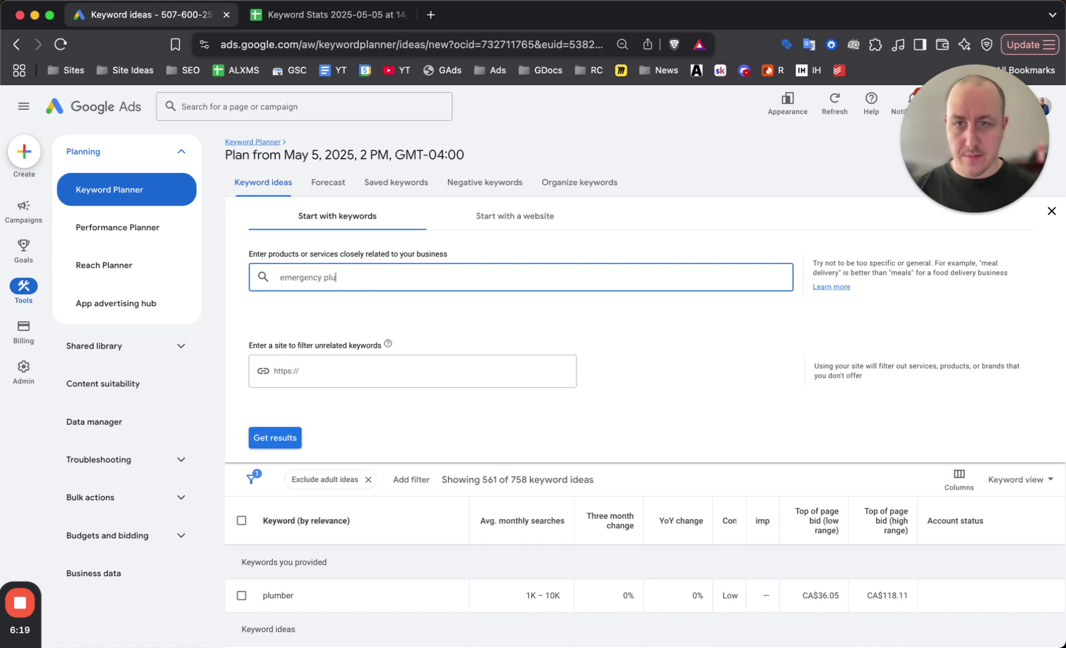
{"action": "type", "text": "mber"}
{"action": "key", "text": "Return"}
{"action": "left_click", "coordinate": [276, 432]}
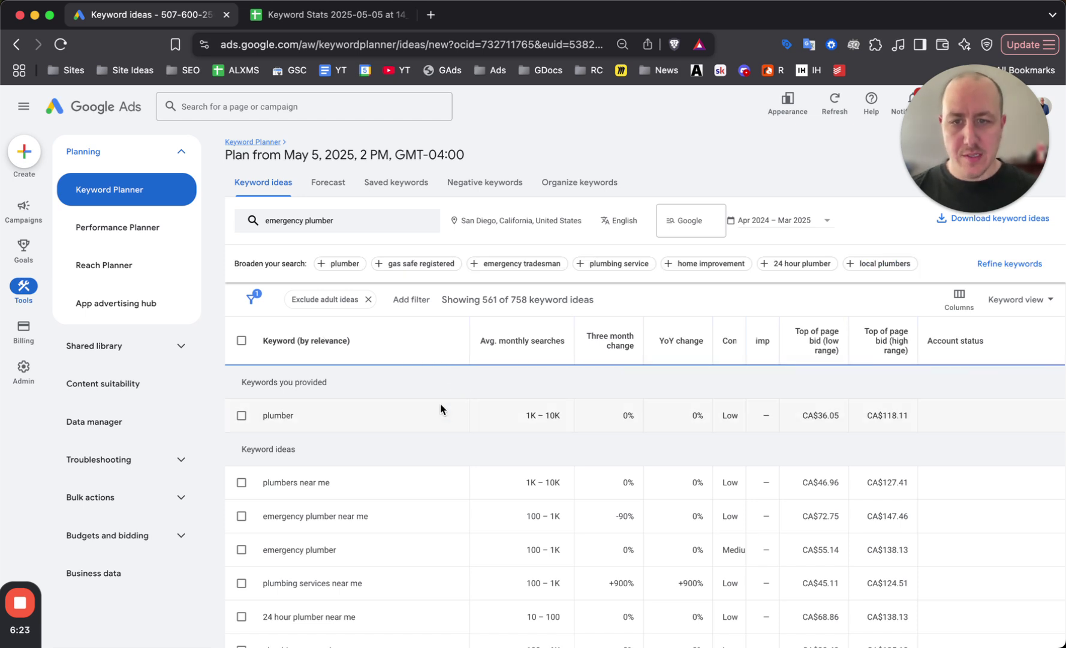
{"action": "scroll", "coordinate": [494, 425], "scroll_direction": "down", "scroll_amount": 3}
{"action": "scroll", "coordinate": [489, 419], "scroll_direction": "down", "scroll_amount": 4}
{"action": "scroll", "coordinate": [362, 391], "scroll_direction": "up", "scroll_amount": 6}
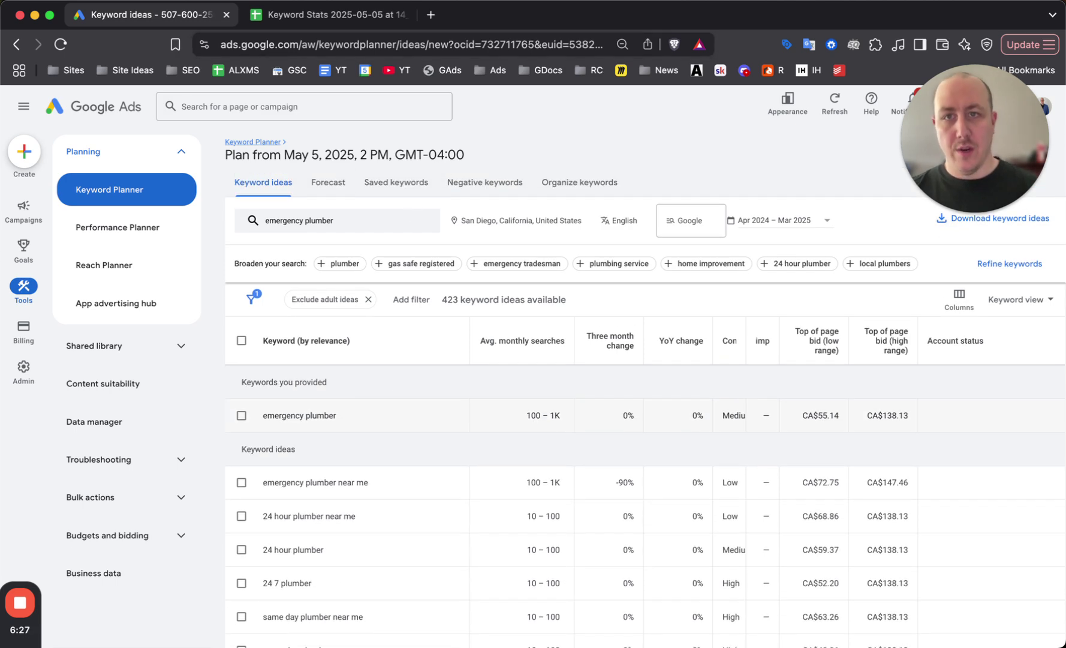
Check the water heater repair Ad Group, then start replacing the seed with 'water heater repair'.
{"action": "left_click", "coordinate": [341, 22]}
{"action": "left_click", "coordinate": [296, 509]}
{"action": "left_click", "coordinate": [150, 14]}
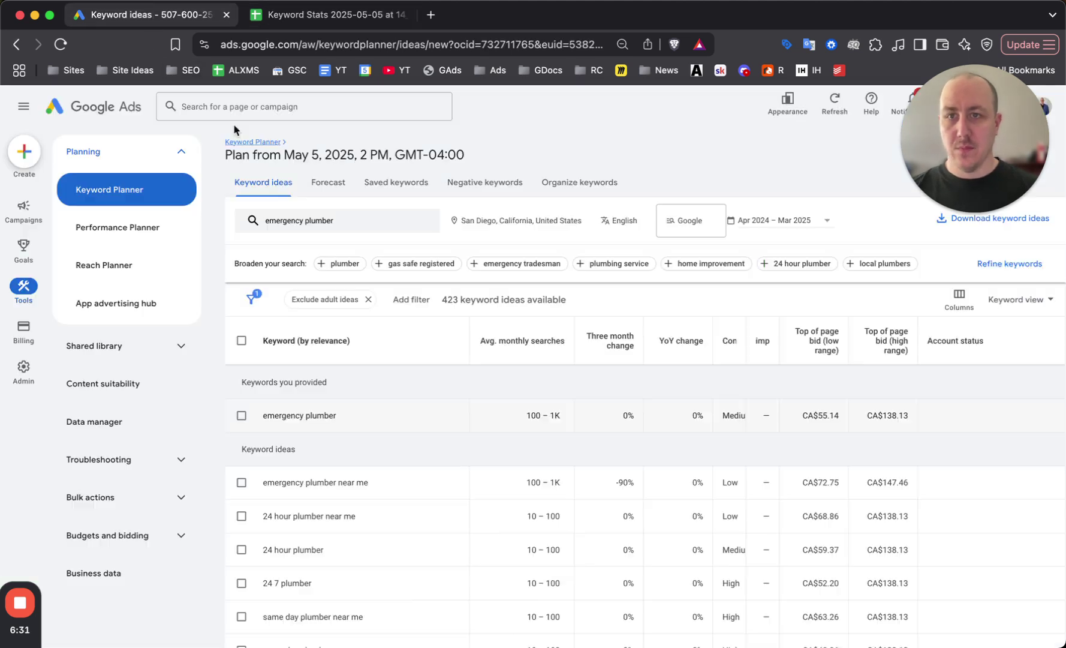
{"action": "left_click", "coordinate": [323, 222]}
{"action": "left_click", "coordinate": [366, 277]}
{"action": "type", "text": "water heat"}
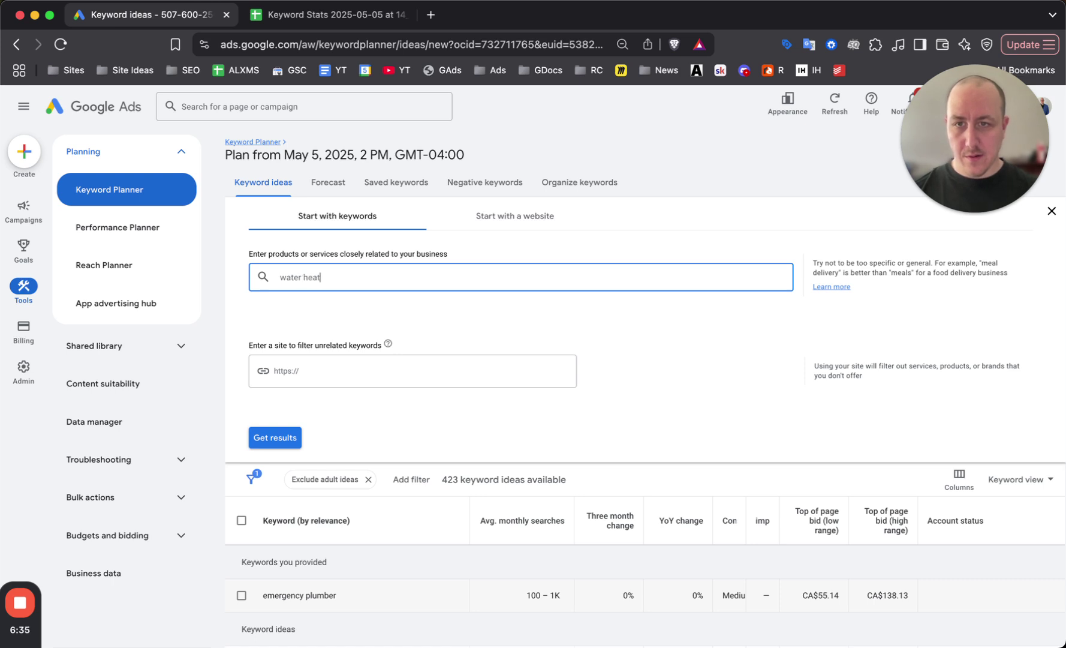
{"action": "type", "text": "er repair"}
Fetch and review the 926 water heater repair ideas, then check the cheap plumbers Ad Group in Keyword Stats.
{"action": "key", "text": "Return"}
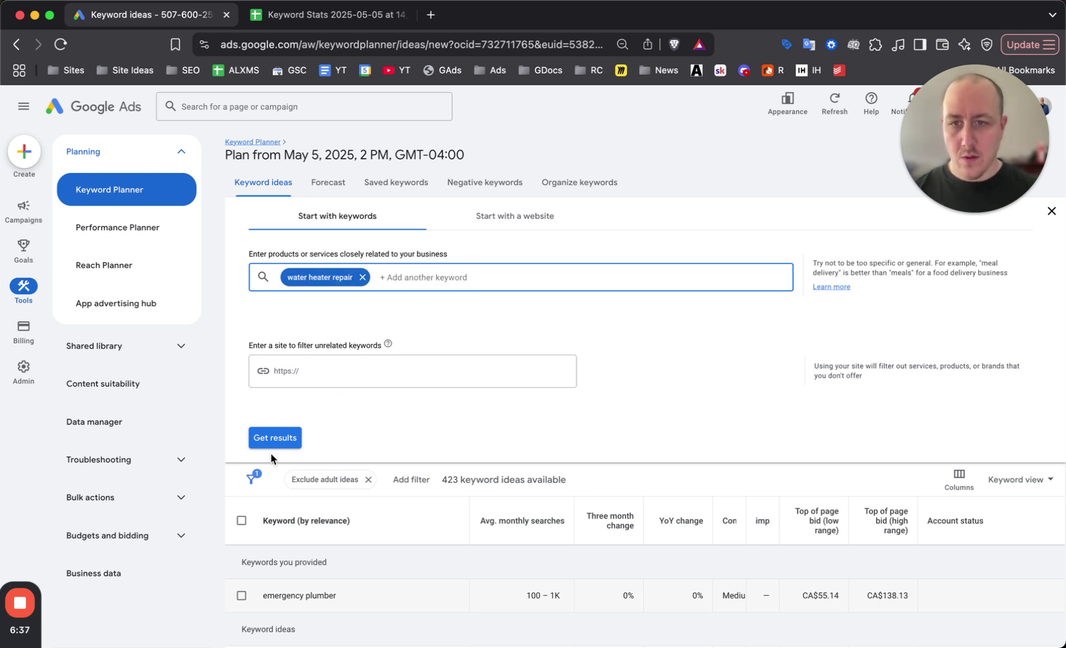
{"action": "left_click", "coordinate": [271, 443]}
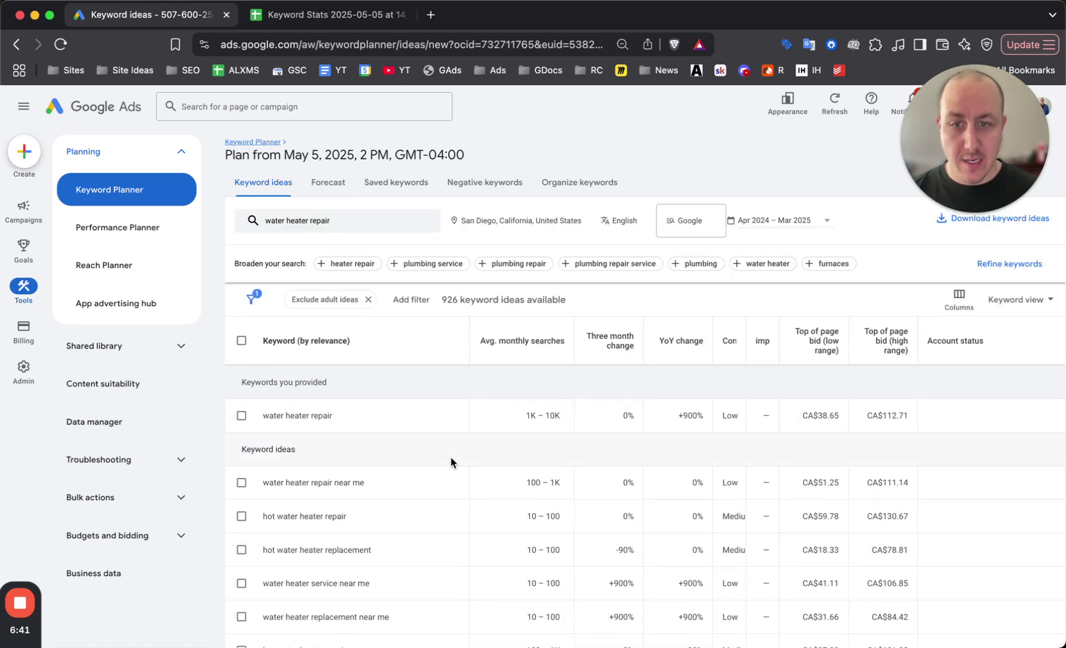
{"action": "scroll", "coordinate": [450, 462], "scroll_direction": "down", "scroll_amount": 1}
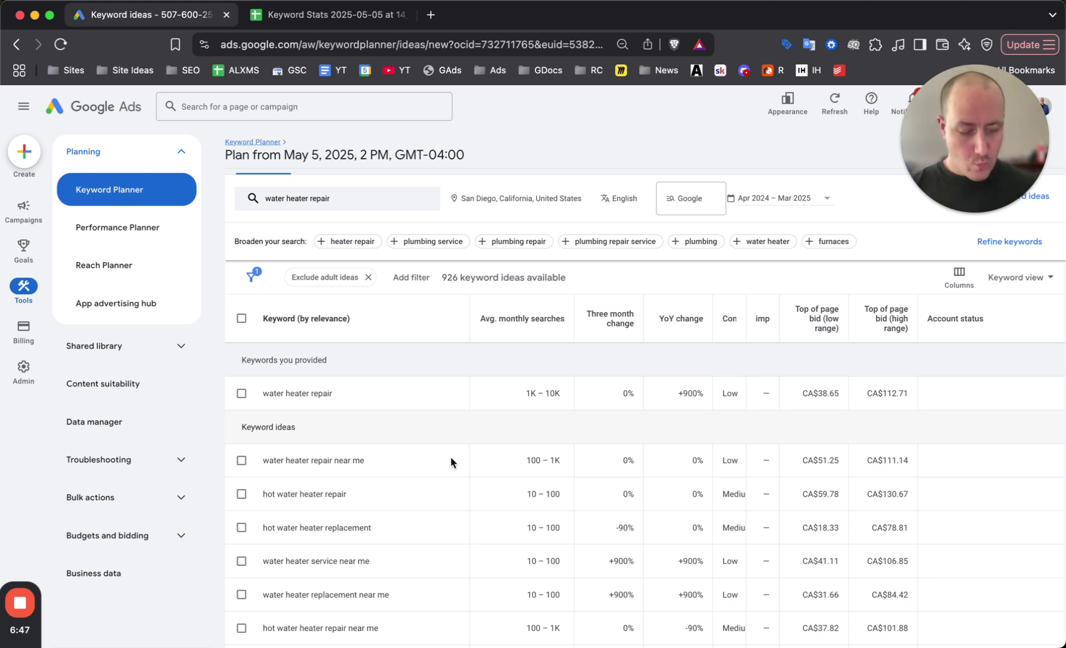
{"action": "scroll", "coordinate": [414, 449], "scroll_direction": "up", "scroll_amount": 1}
{"action": "scroll", "coordinate": [379, 477], "scroll_direction": "down", "scroll_amount": 2}
{"action": "scroll", "coordinate": [378, 476], "scroll_direction": "down", "scroll_amount": 1}
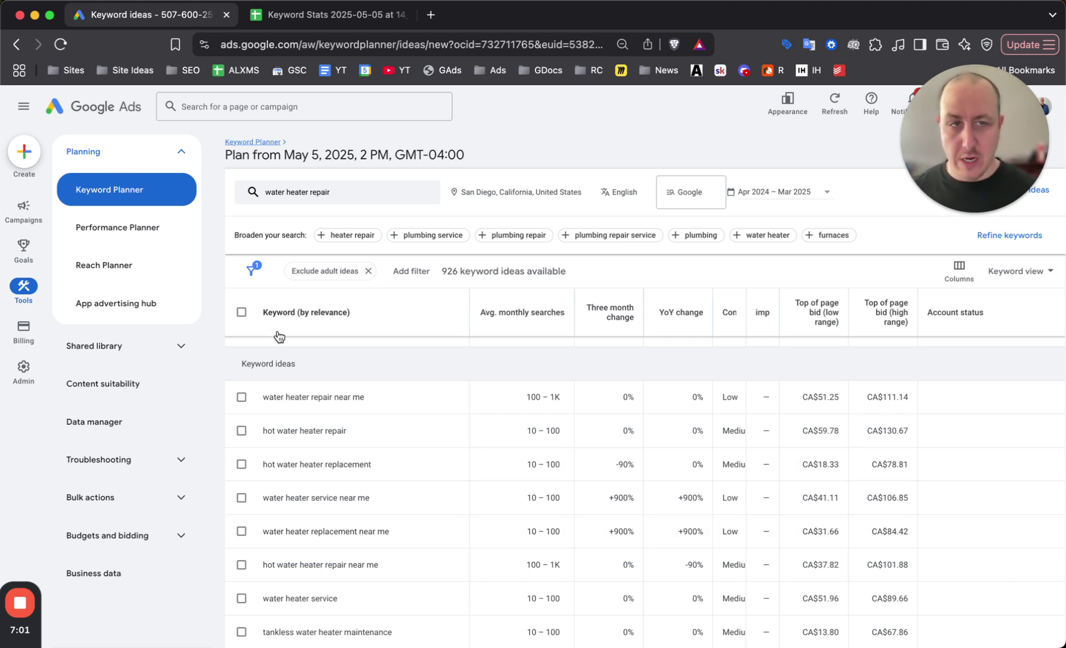
{"action": "left_click", "coordinate": [277, 15]}
{"action": "left_click", "coordinate": [373, 430]}
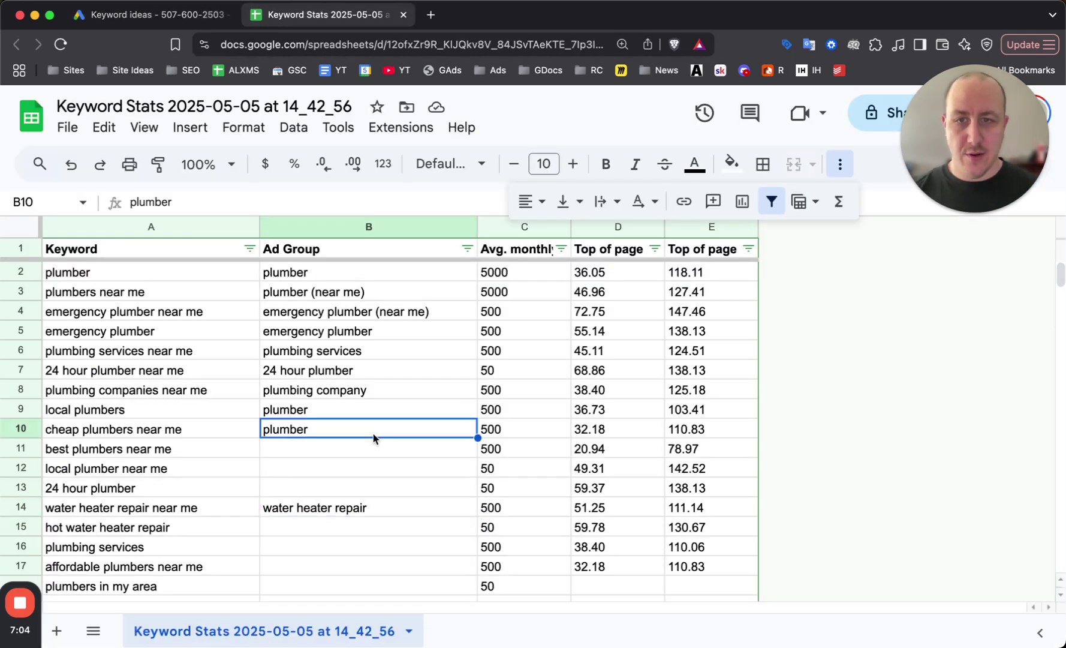
Filter the Keyword column by Text contains 'emergency'.
{"action": "left_click", "coordinate": [319, 233]}
{"action": "left_click", "coordinate": [410, 389]}
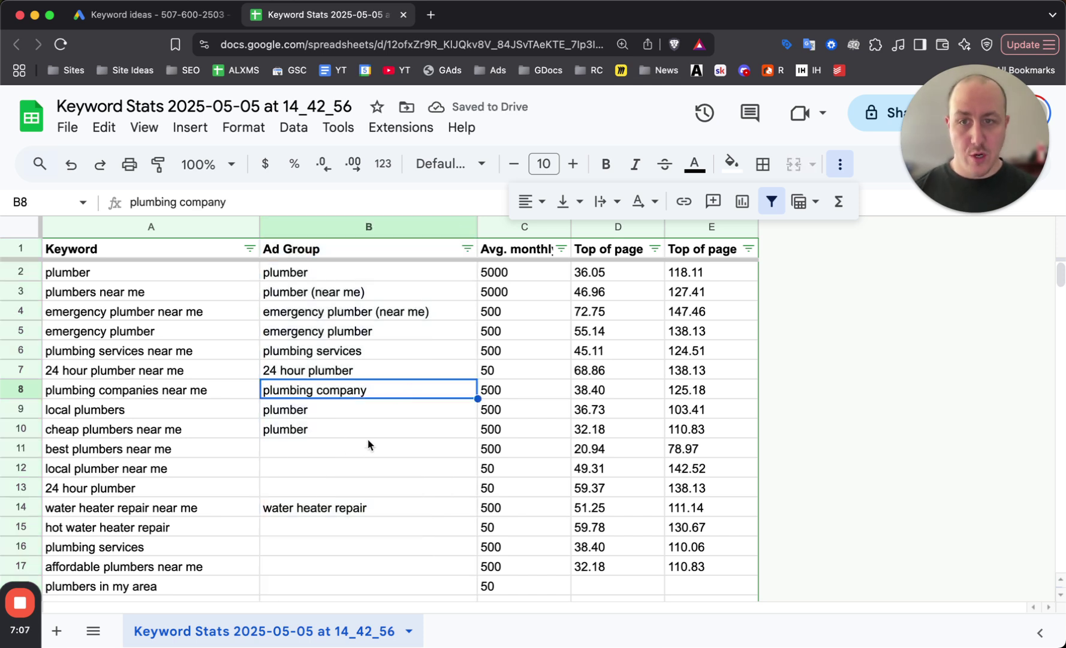
{"action": "left_click", "coordinate": [169, 334]}
{"action": "left_click", "coordinate": [250, 248]}
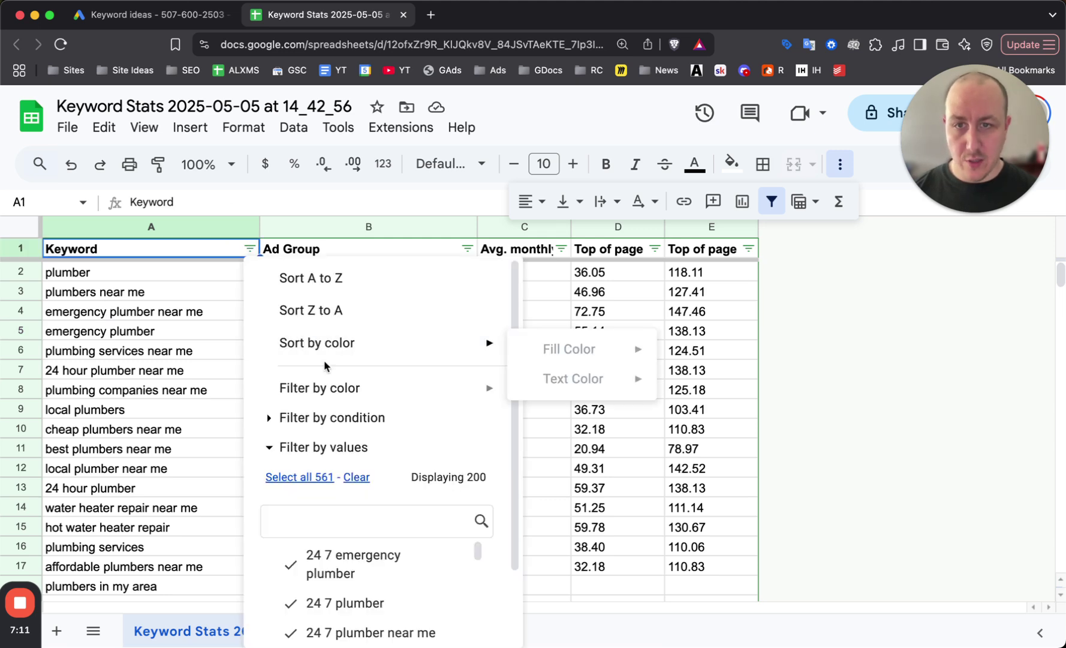
{"action": "left_click", "coordinate": [300, 419]}
{"action": "left_click", "coordinate": [326, 462]}
{"action": "scroll", "coordinate": [335, 480], "scroll_direction": "down", "scroll_amount": 1}
{"action": "left_click", "coordinate": [353, 520]}
{"action": "left_click", "coordinate": [358, 487]}
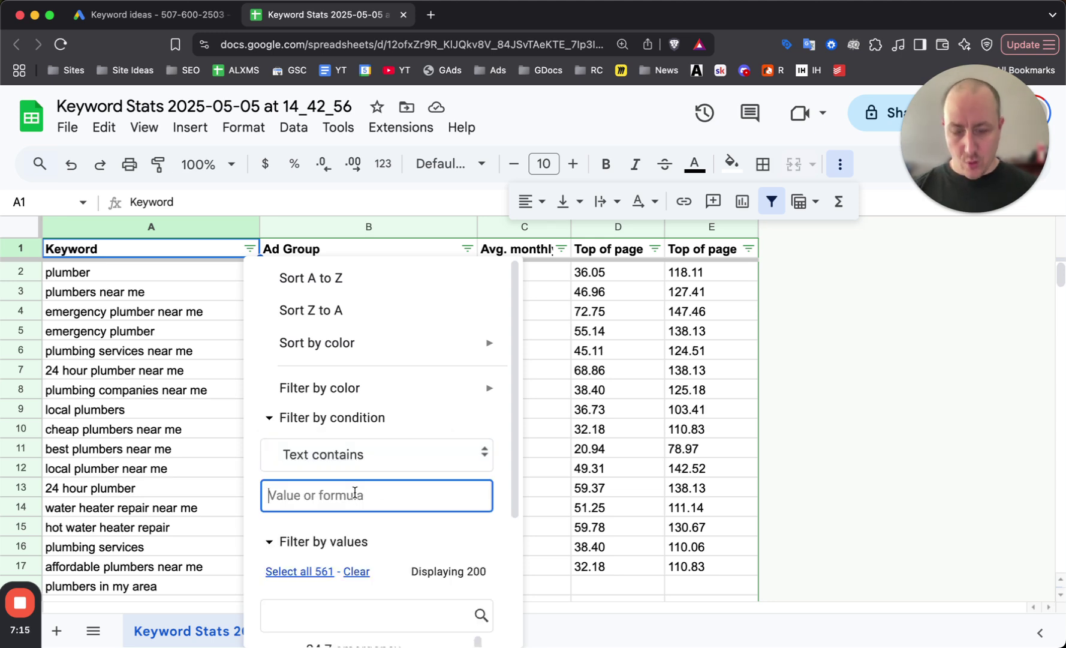
{"action": "type", "text": "emergency"}
{"action": "scroll", "coordinate": [400, 499], "scroll_direction": "down", "scroll_amount": 3}
{"action": "left_click", "coordinate": [452, 622]}
Copy 'emergency plumber' down all filtered Ad Group cells.
{"action": "left_click", "coordinate": [252, 450]}
{"action": "left_click", "coordinate": [217, 391]}
{"action": "left_click", "coordinate": [349, 304]}
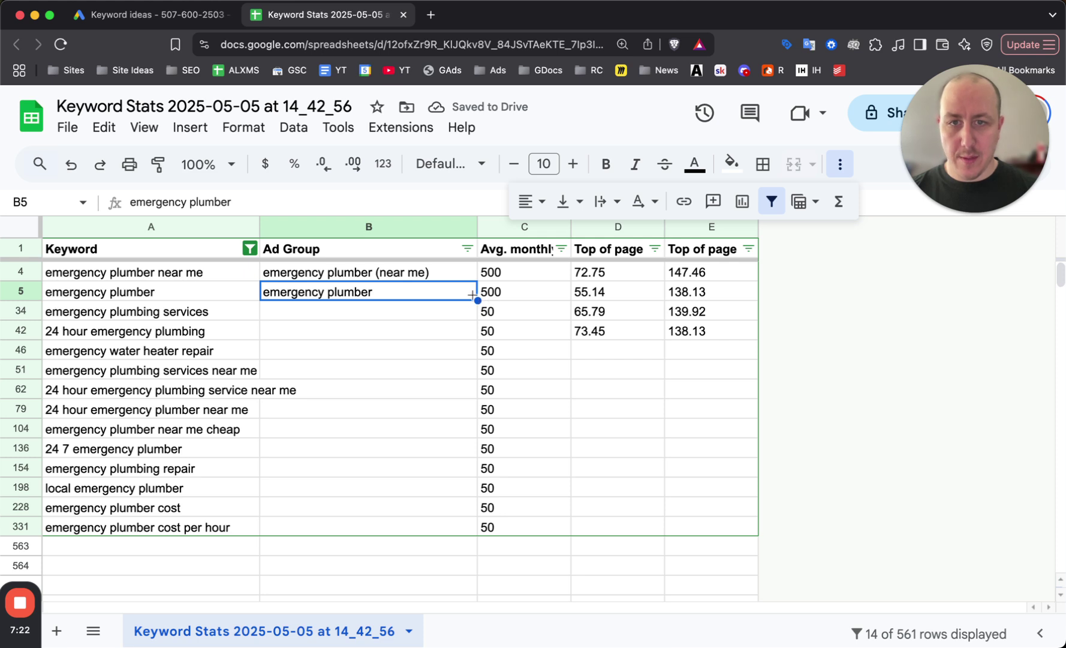
{"action": "left_click_drag", "start_coordinate": [477, 301], "coordinate": [428, 494]}
Delete the two emergency plumber cost keyword rows.
{"action": "left_click", "coordinate": [88, 507]}
{"action": "left_click", "coordinate": [19, 507]}
{"action": "left_click", "coordinate": [19, 527], "text": "shift"}
{"action": "right_click", "coordinate": [19, 527]}
{"action": "left_click", "coordinate": [157, 386]}
{"action": "left_click", "coordinate": [294, 372]}
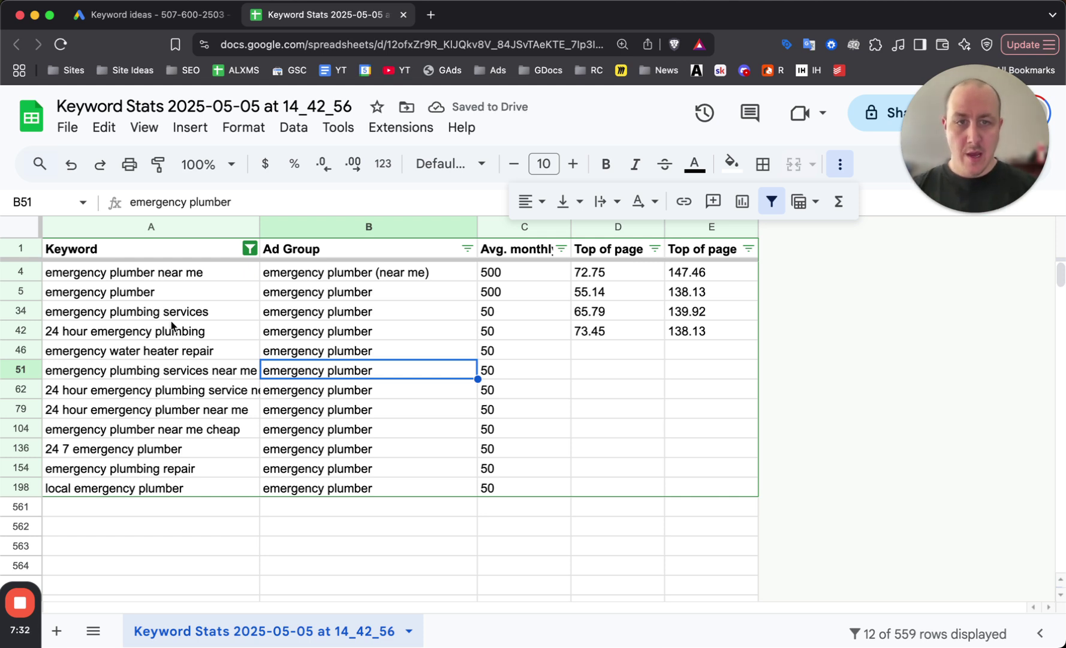
Set the Keyword filter condition back to None so all rows show again.
{"action": "left_click", "coordinate": [198, 310]}
{"action": "left_click", "coordinate": [246, 252]}
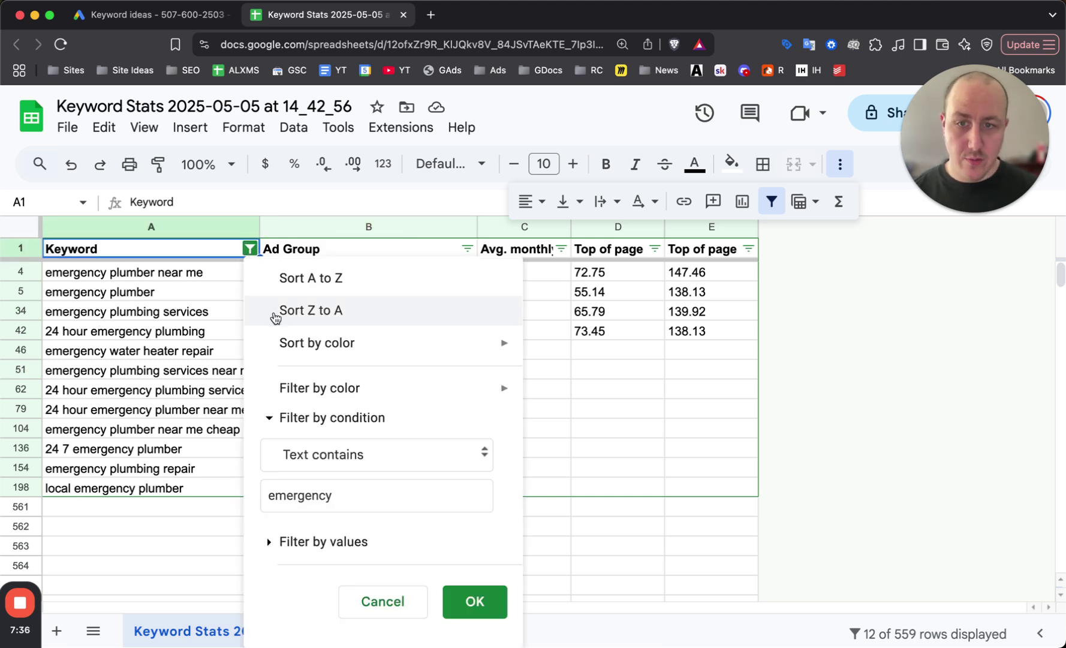
{"action": "left_click", "coordinate": [350, 449]}
{"action": "left_click", "coordinate": [331, 343]}
{"action": "left_click", "coordinate": [491, 561]}
{"action": "scroll", "coordinate": [667, 438], "scroll_direction": "up", "scroll_amount": 1}
{"action": "left_click", "coordinate": [591, 337]}
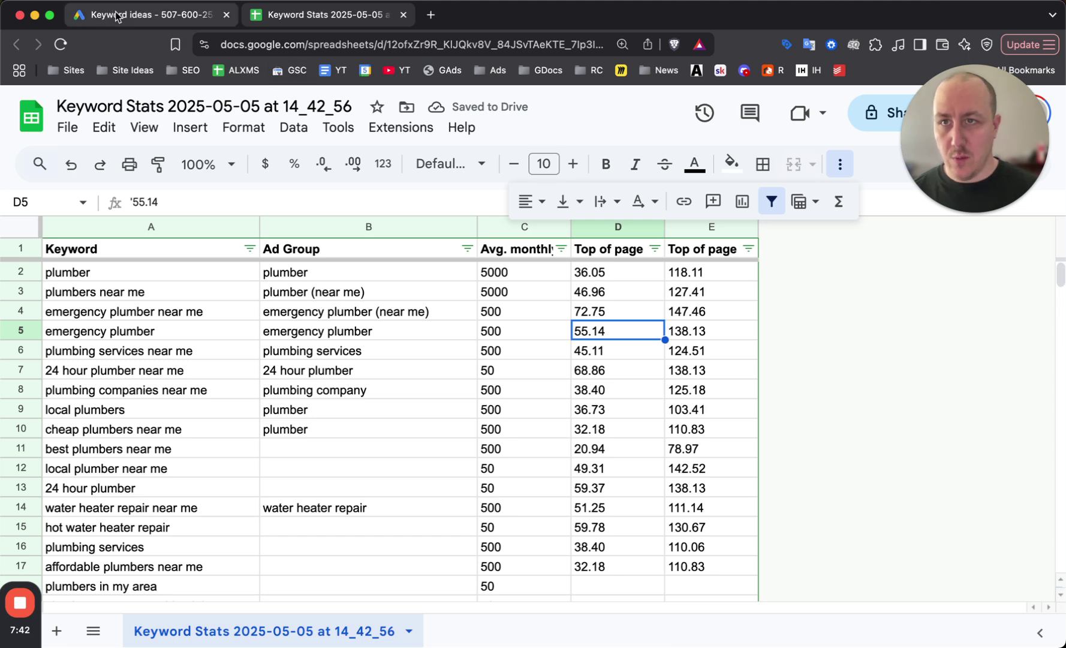
{"action": "left_click", "coordinate": [153, 15]}
Replace the water heater repair seed with 'plumber' to load its 758 ideas.
{"action": "left_click", "coordinate": [347, 219]}
{"action": "left_click", "coordinate": [362, 276]}
{"action": "type", "text": "plunber"}
{"action": "key", "text": "Return"}
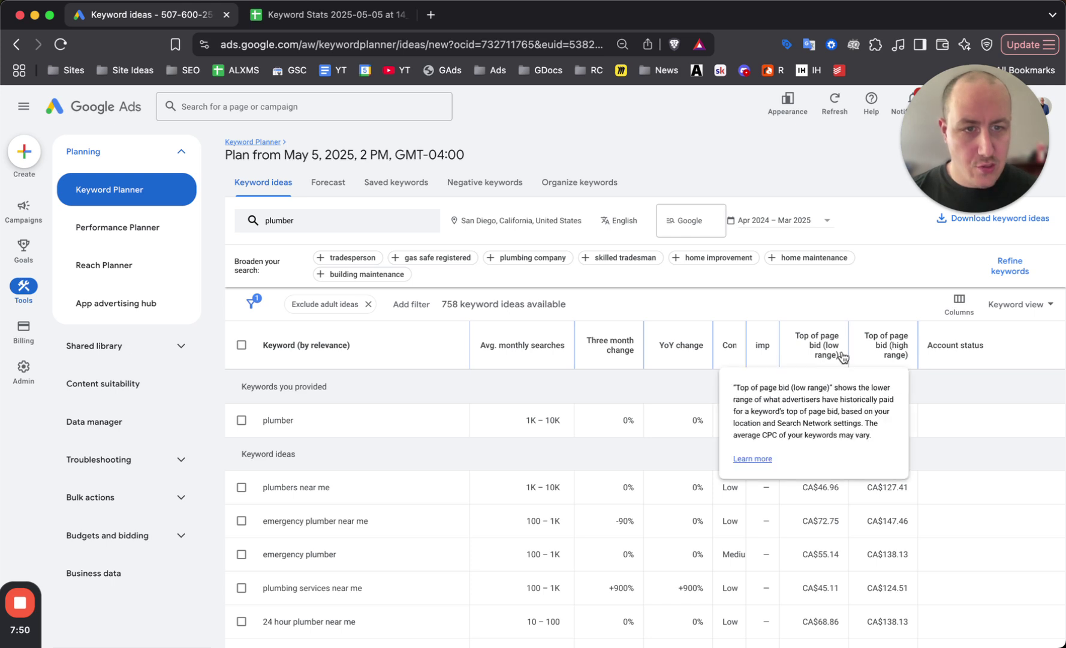
Sort the plumber ideas by Top of page bid (high range) and scan the list.
{"action": "left_click", "coordinate": [881, 360]}
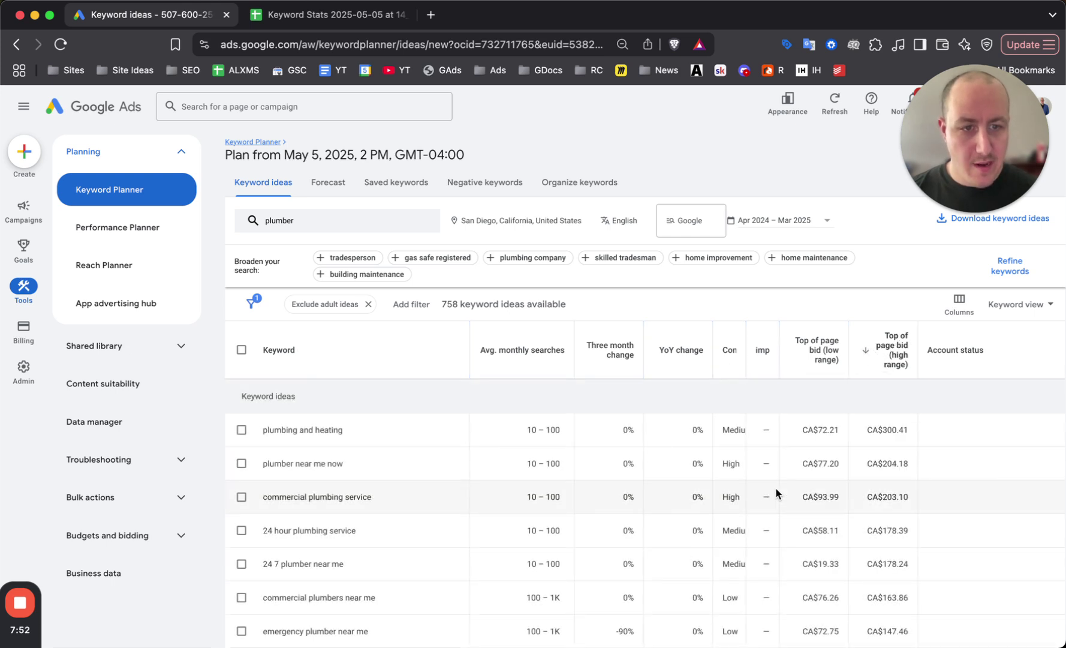
{"action": "scroll", "coordinate": [384, 447], "scroll_direction": "down", "scroll_amount": 1}
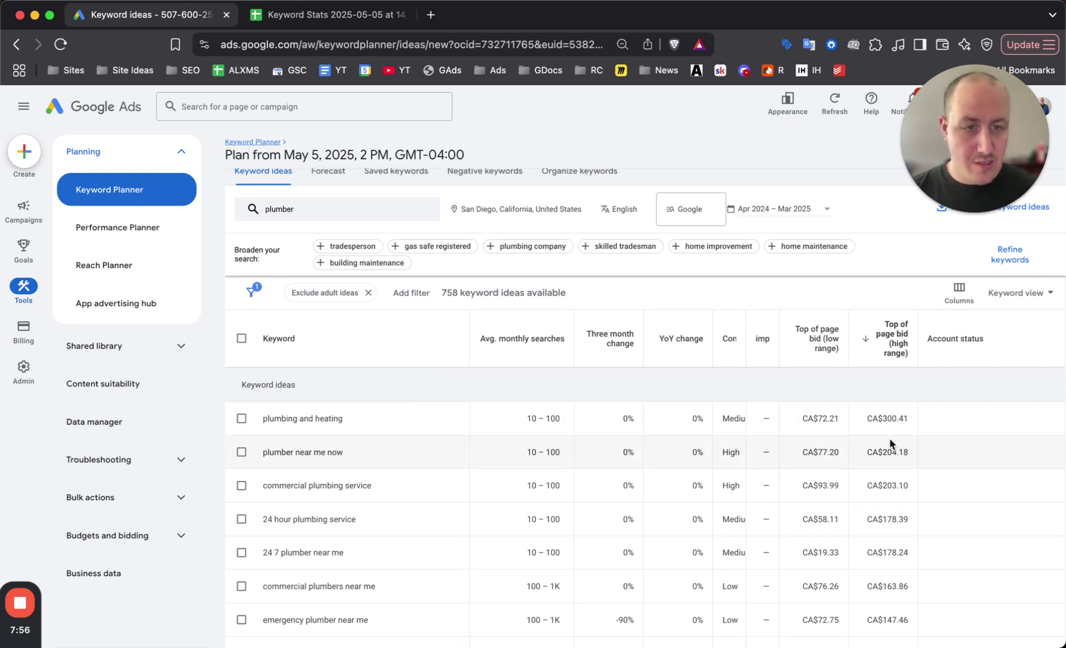
{"action": "scroll", "coordinate": [882, 497], "scroll_direction": "down", "scroll_amount": 3}
{"action": "scroll", "coordinate": [869, 485], "scroll_direction": "up", "scroll_amount": 4}
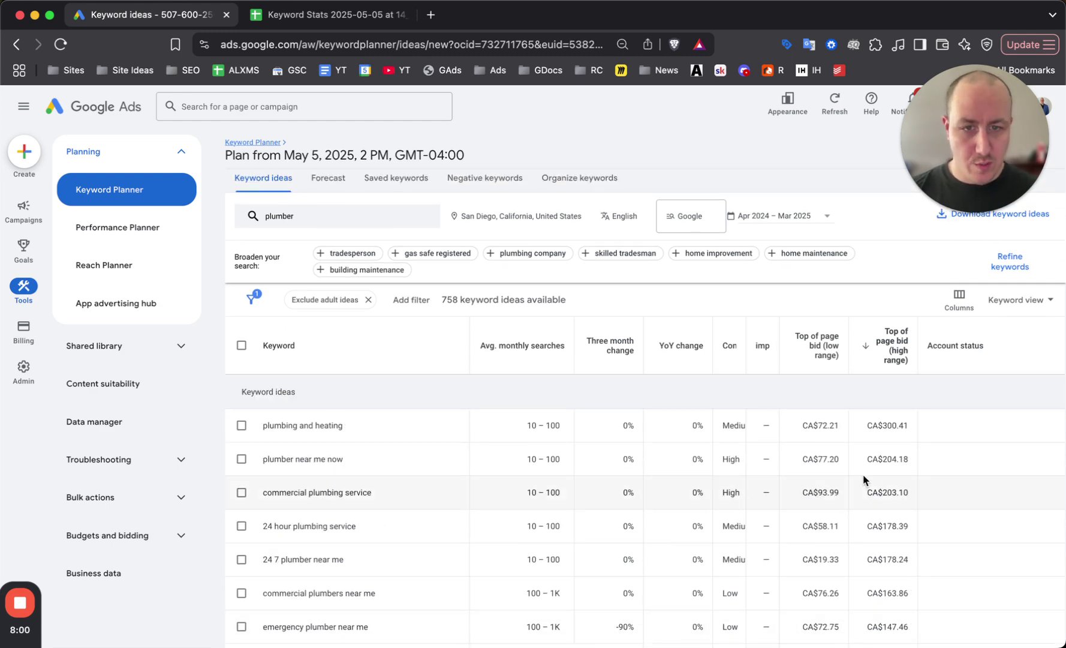
{"action": "scroll", "coordinate": [866, 483], "scroll_direction": "down", "scroll_amount": 10}
{"action": "scroll", "coordinate": [862, 478], "scroll_direction": "down", "scroll_amount": 10}
{"action": "scroll", "coordinate": [780, 503], "scroll_direction": "down", "scroll_amount": 1}
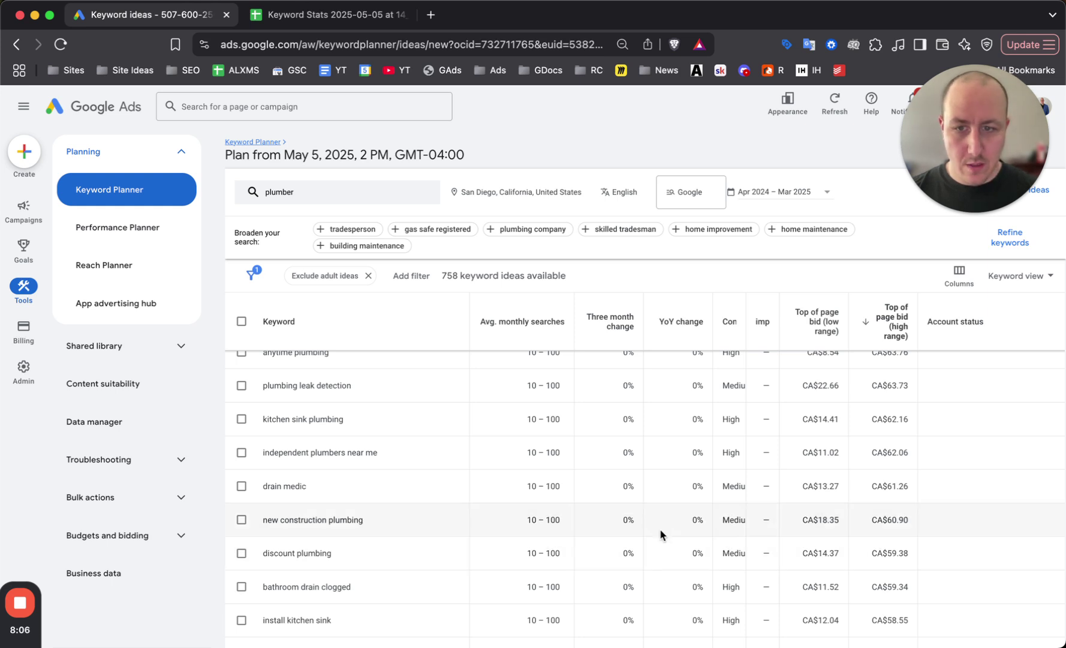
{"action": "scroll", "coordinate": [668, 558], "scroll_direction": "down", "scroll_amount": 1}
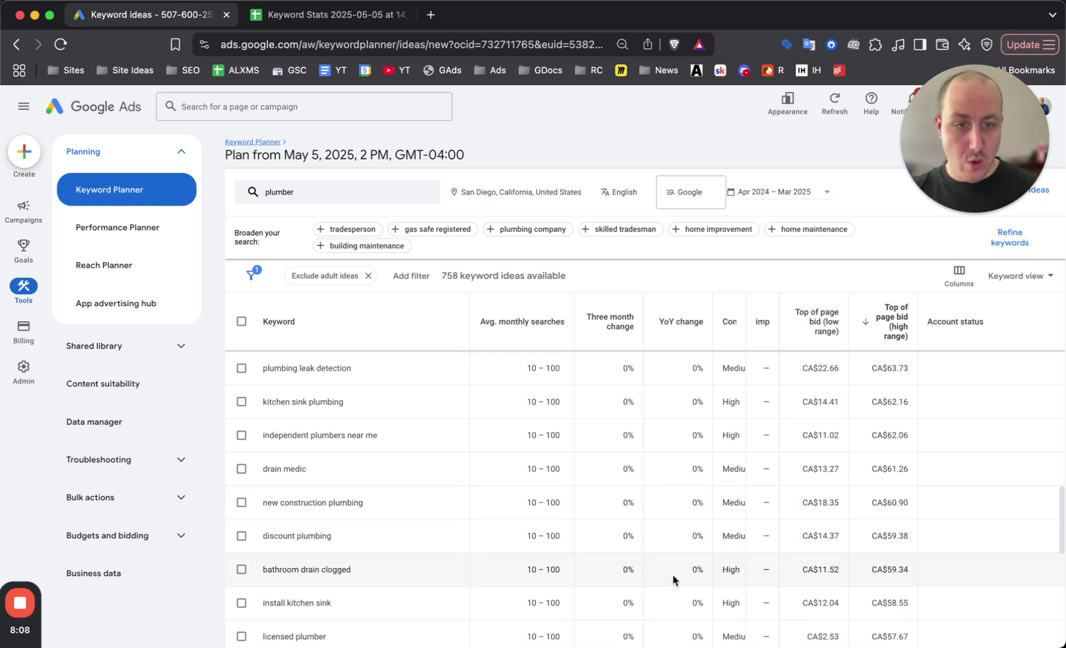
{"action": "scroll", "coordinate": [672, 573], "scroll_direction": "down", "scroll_amount": 5}
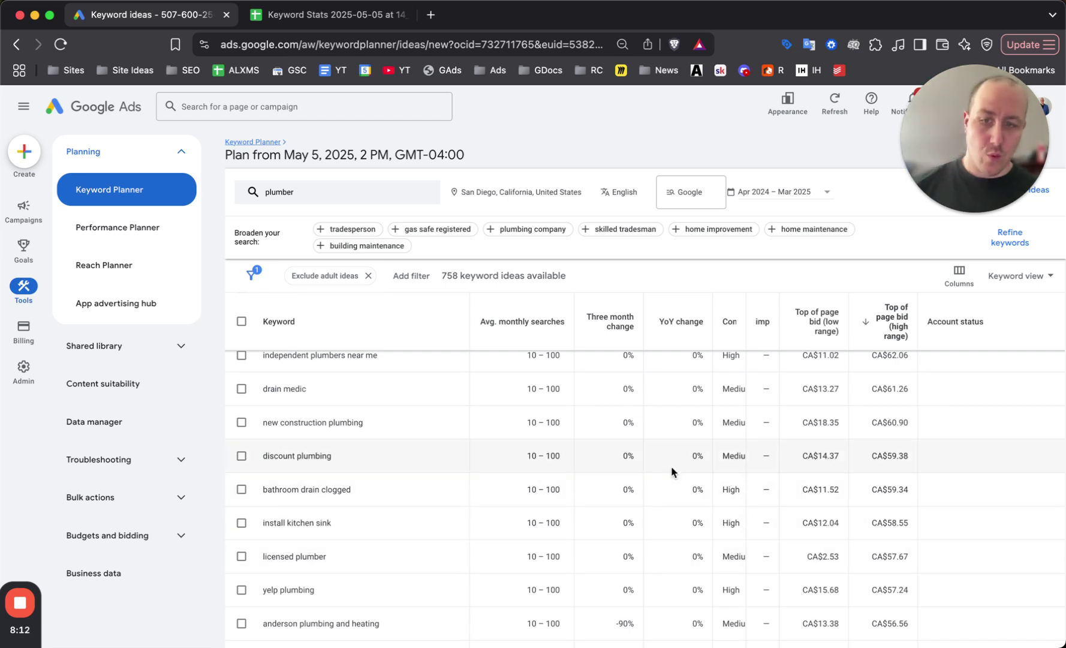
Search Google for 'bathroom drain clogged' in a new tab.
{"action": "left_click", "coordinate": [433, 20]}
{"action": "type", "text": "bathroom "}
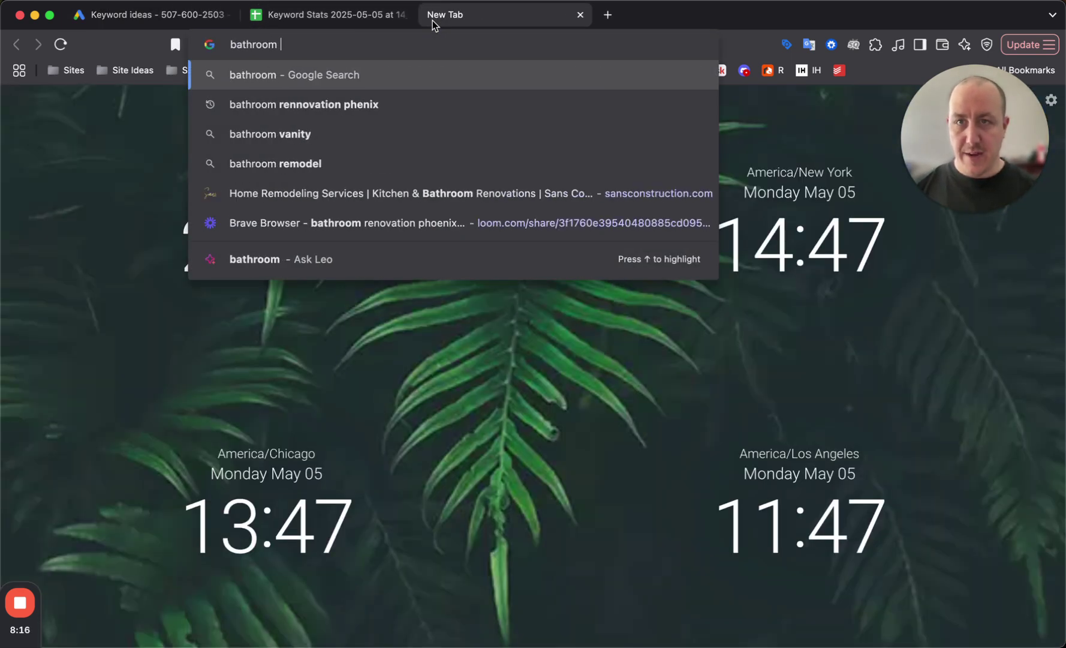
{"action": "type", "text": "drain clgg"}
{"action": "key", "text": "BackSpace"}
{"action": "key", "text": "BackSpace"}
{"action": "type", "text": "ogged"}
{"action": "key", "text": "Return"}
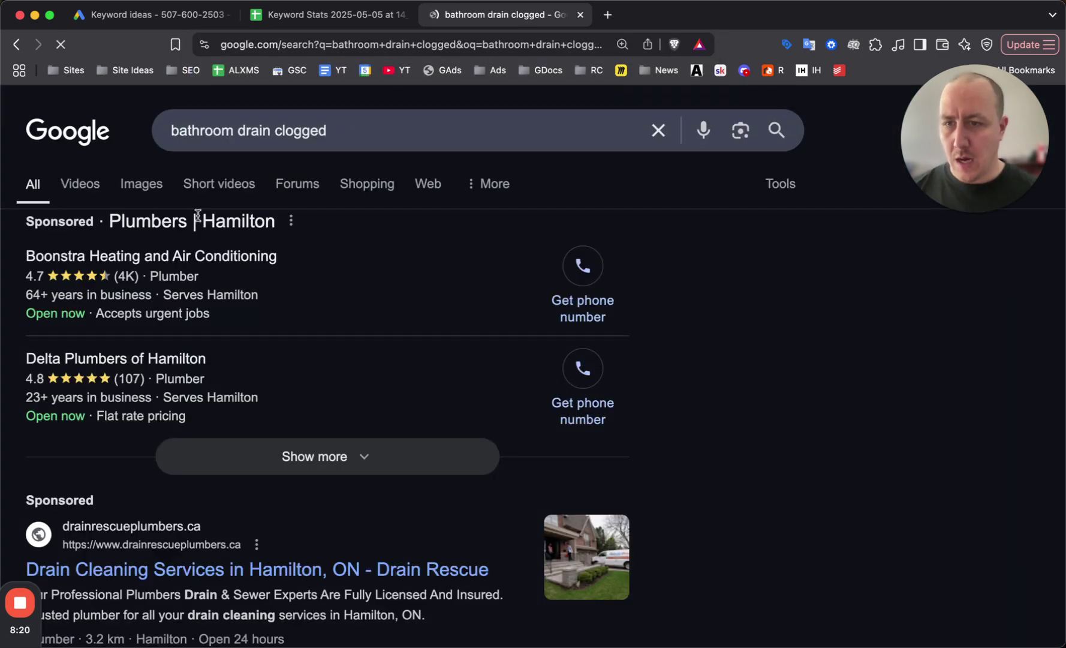
Scroll through the sponsored plumber and drain-cleaning ads, then return to the Keyword Planner ideas.
{"action": "scroll", "coordinate": [227, 251], "scroll_direction": "down", "scroll_amount": 1}
{"action": "scroll", "coordinate": [227, 251], "scroll_direction": "down", "scroll_amount": 3}
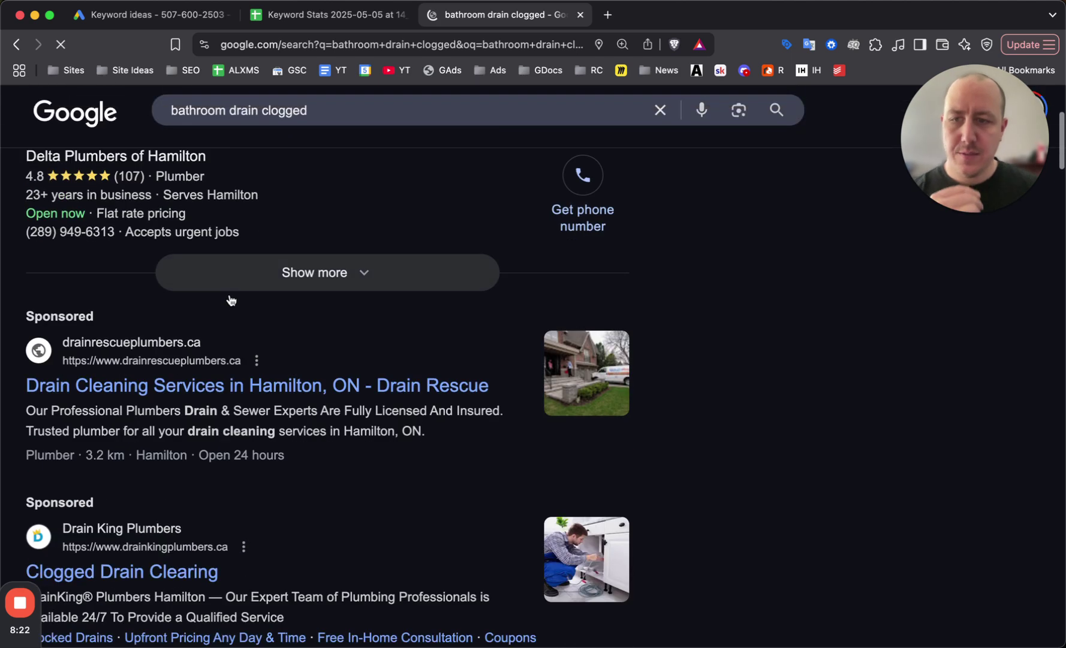
{"action": "scroll", "coordinate": [224, 306], "scroll_direction": "down", "scroll_amount": 1}
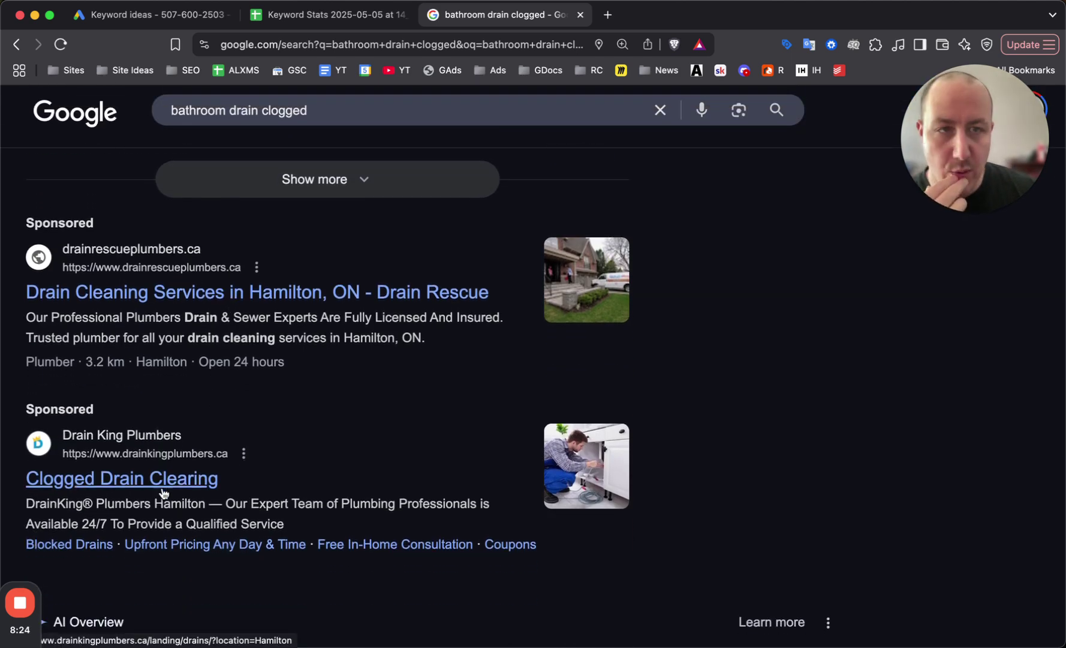
{"action": "scroll", "coordinate": [156, 480], "scroll_direction": "down", "scroll_amount": 1}
{"action": "scroll", "coordinate": [155, 473], "scroll_direction": "up", "scroll_amount": 5}
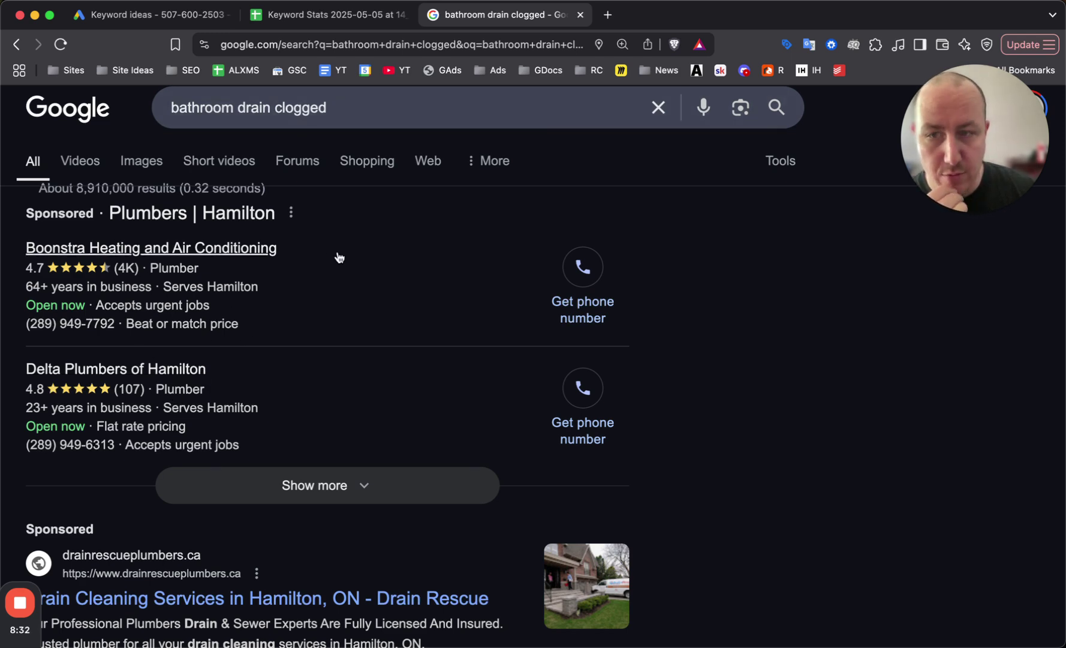
{"action": "scroll", "coordinate": [338, 255], "scroll_direction": "down", "scroll_amount": 3}
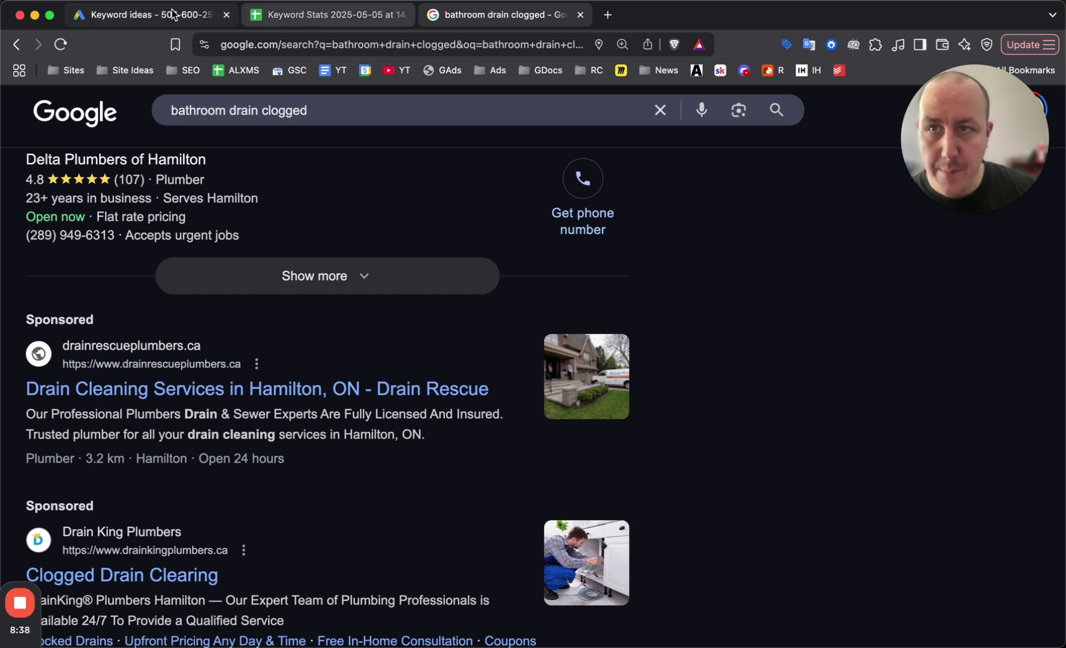
{"action": "left_click", "coordinate": [150, 15]}
{"action": "scroll", "coordinate": [500, 409], "scroll_direction": "down", "scroll_amount": 1}
Search Google for 'kitchen sink installation' in place of the bathroom drain query.
{"action": "left_click", "coordinate": [504, 14]}
{"action": "triple_click", "coordinate": [278, 117]}
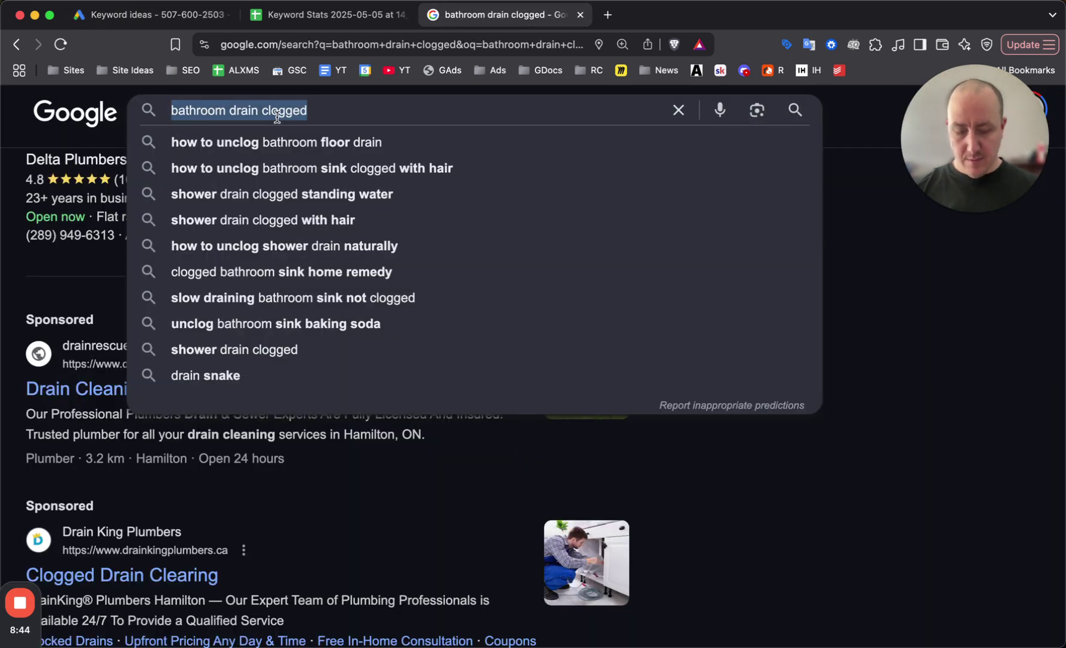
{"action": "type", "text": "kin"}
{"action": "key", "text": "BackSpace"}
{"action": "type", "text": "t"}
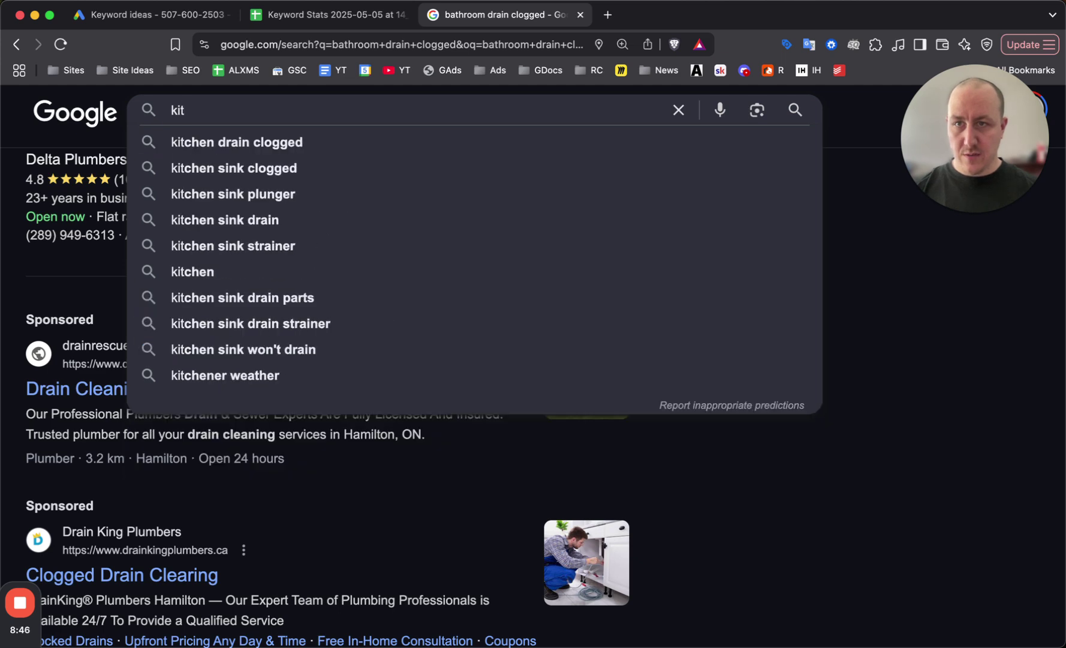
{"action": "type", "text": "chen sink "}
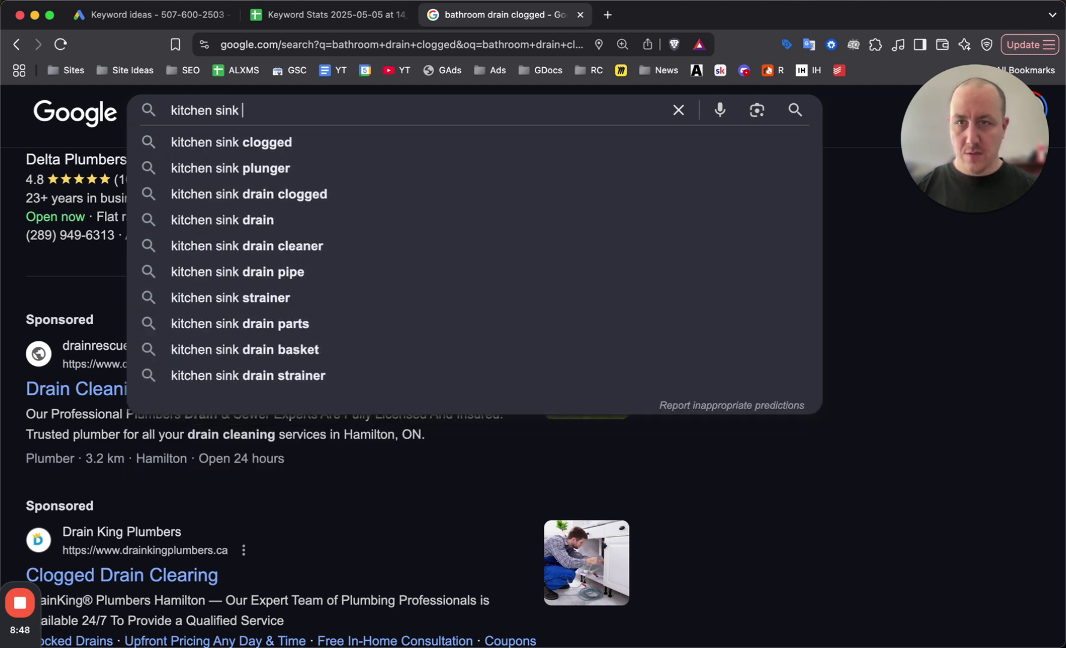
{"action": "type", "text": "installation"}
{"action": "key", "text": "Return"}
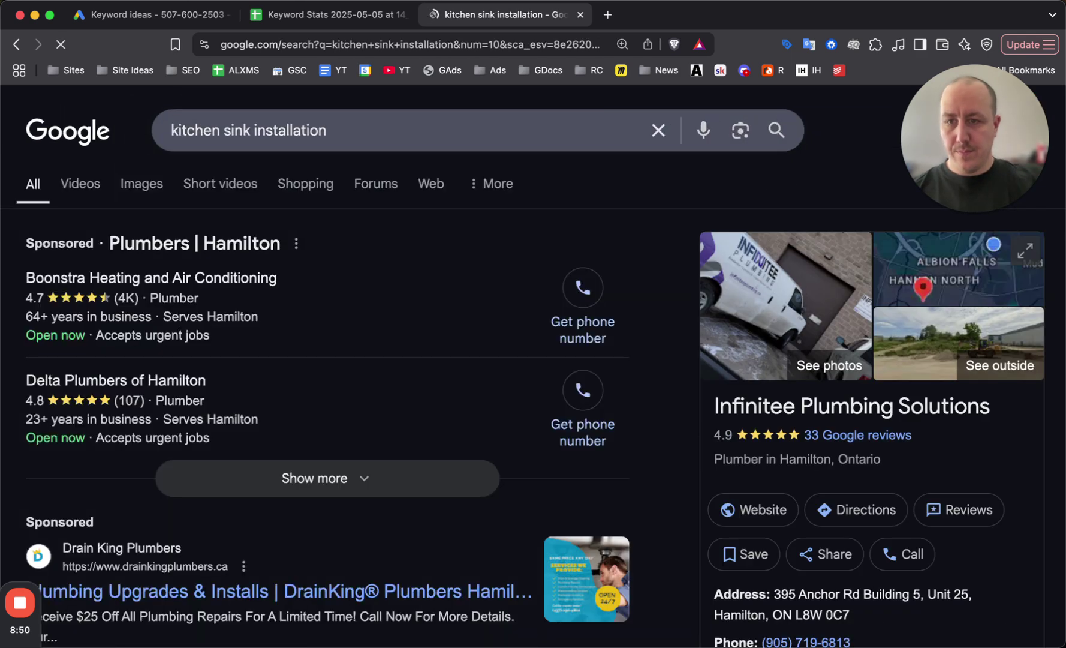
Scan the results for Hamilton plumber ads, then bring the Keyword Stats spreadsheet back up.
{"action": "scroll", "coordinate": [42, 197], "scroll_direction": "down", "scroll_amount": 4}
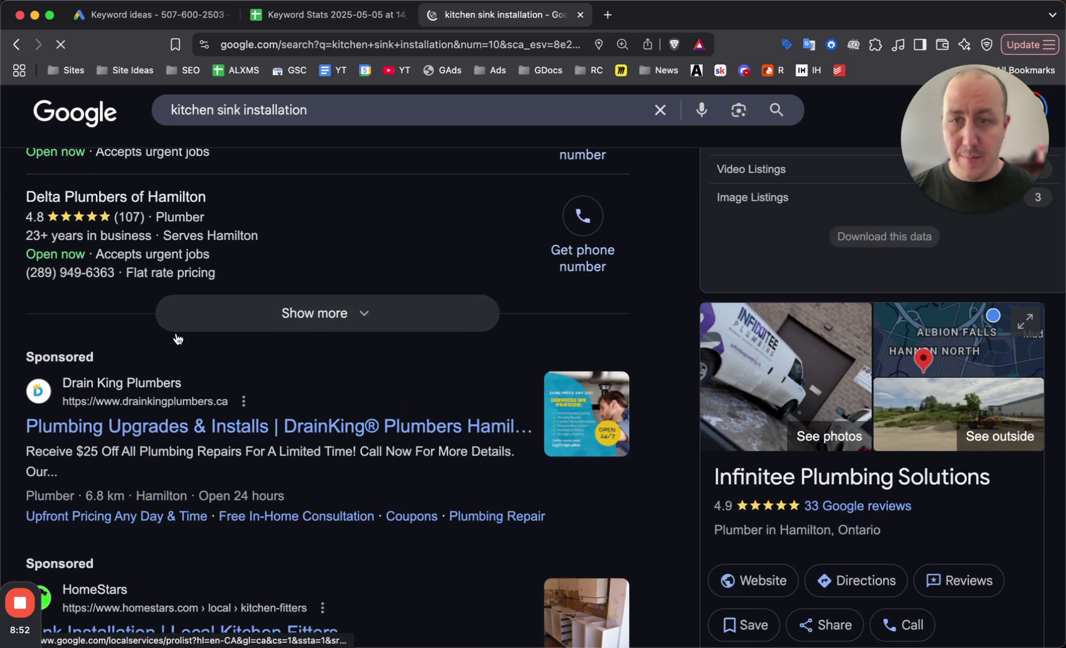
{"action": "scroll", "coordinate": [210, 355], "scroll_direction": "down", "scroll_amount": 3}
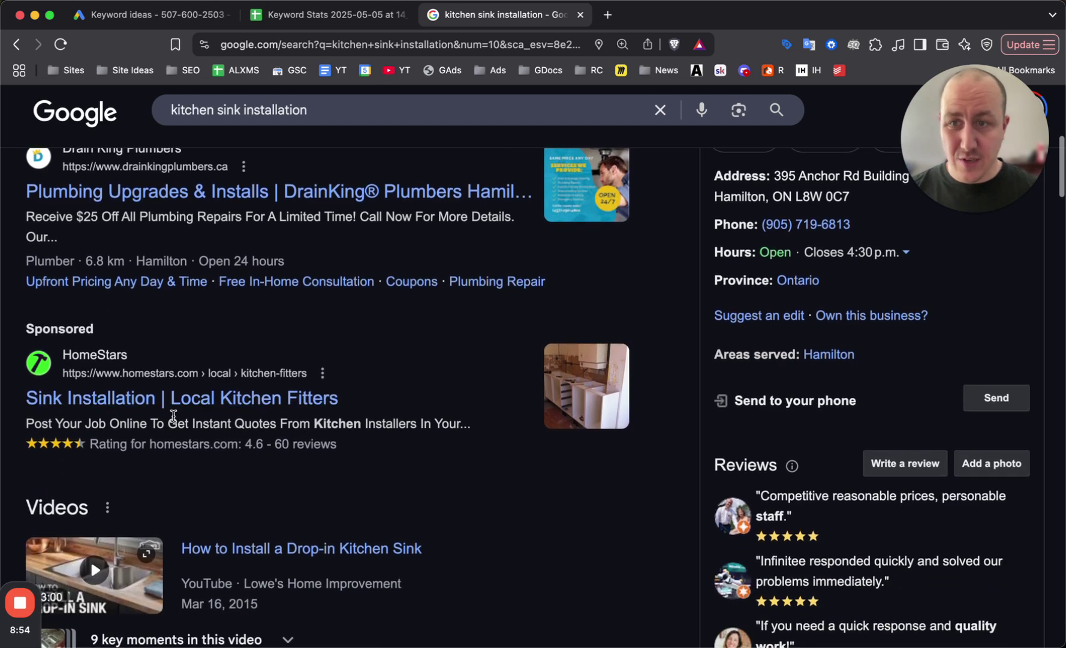
{"action": "scroll", "coordinate": [246, 398], "scroll_direction": "up", "scroll_amount": 8}
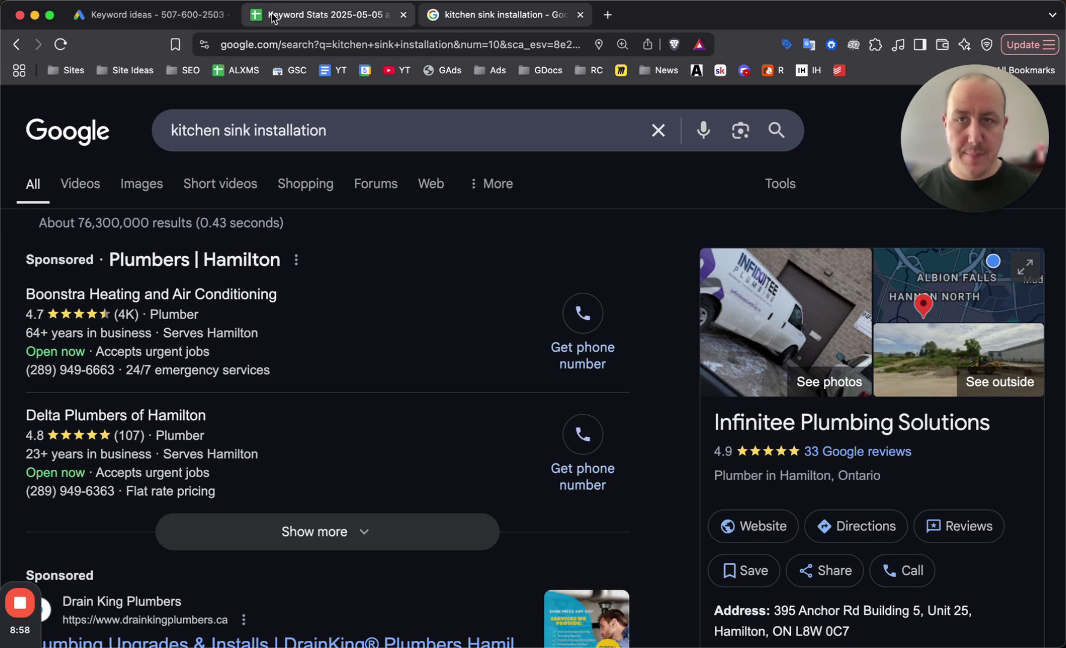
{"action": "left_click", "coordinate": [271, 17]}
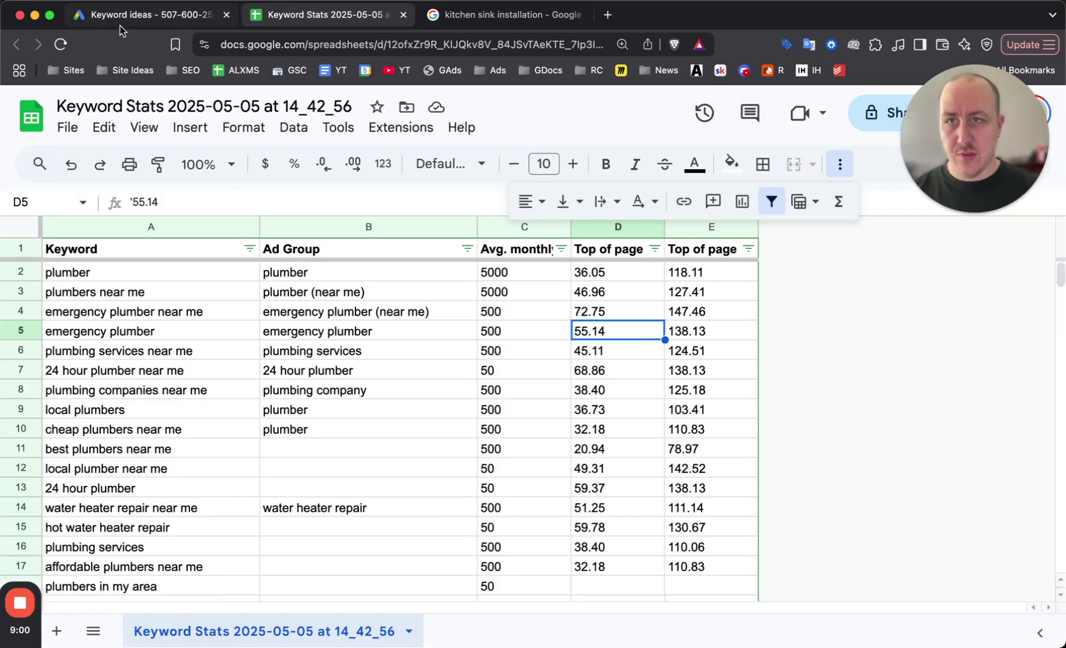
Replace the Keyword Planner seed 'plumber' with 'kitchen sink installation', fixing a misspelling.
{"action": "left_click", "coordinate": [153, 14]}
{"action": "left_click", "coordinate": [368, 195]}
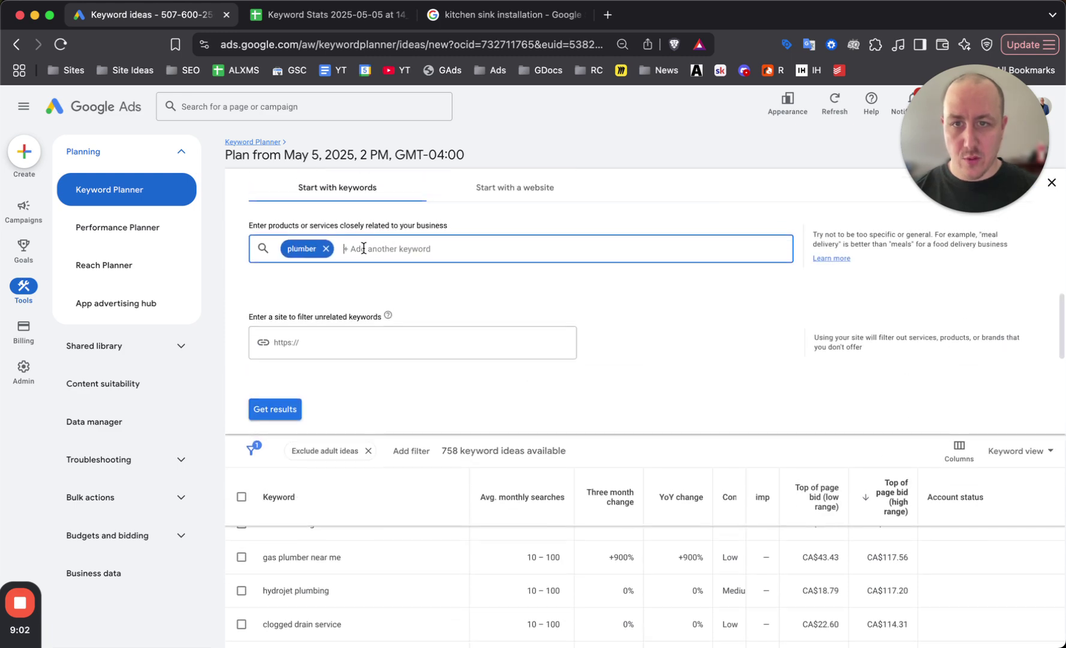
{"action": "key", "text": "BackSpace"}
{"action": "type", "text": "kitchen"}
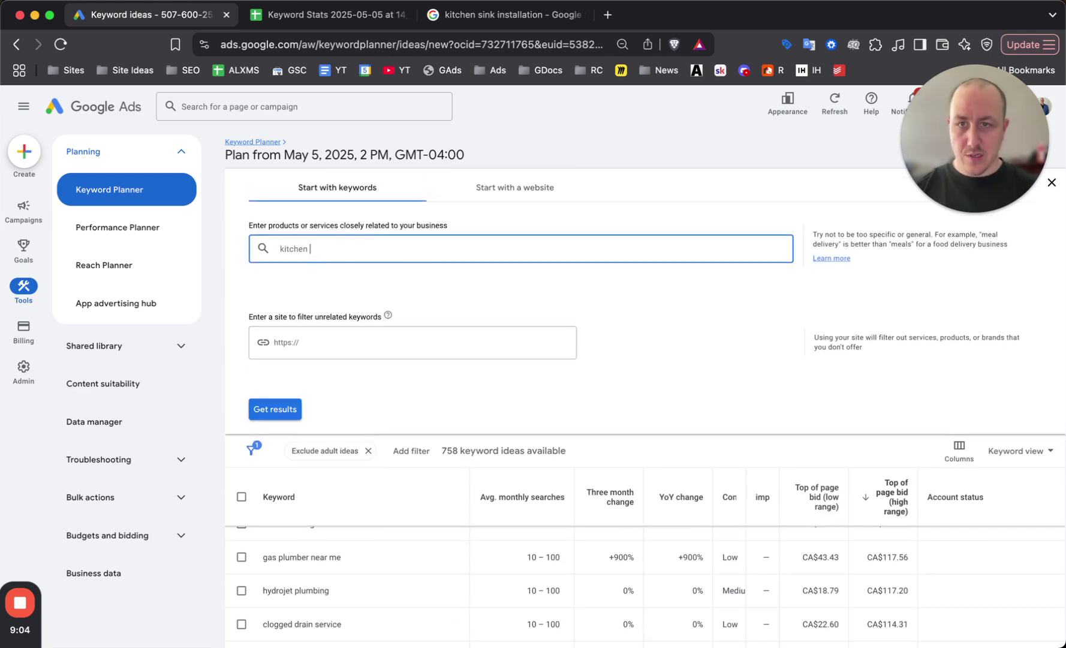
{"action": "type", "text": " sink installatino"}
{"action": "key", "text": "Return"}
{"action": "key", "text": "BackSpace"}
{"action": "type", "text": "kitc"}
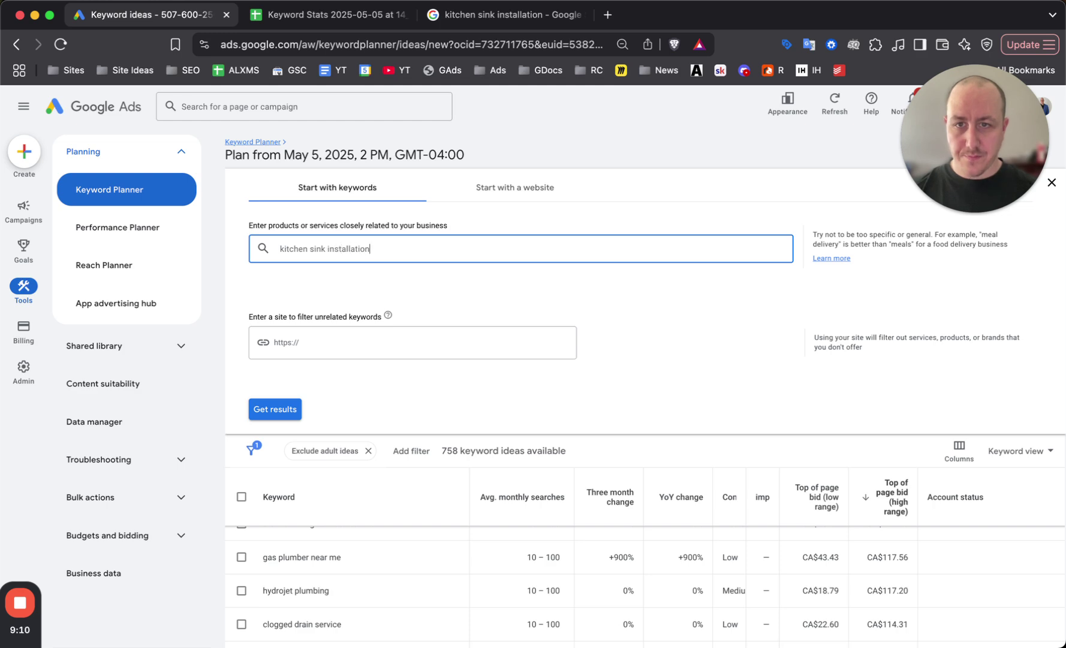
{"action": "type", "text": "hen sink installation"}
{"action": "key", "text": "Return"}
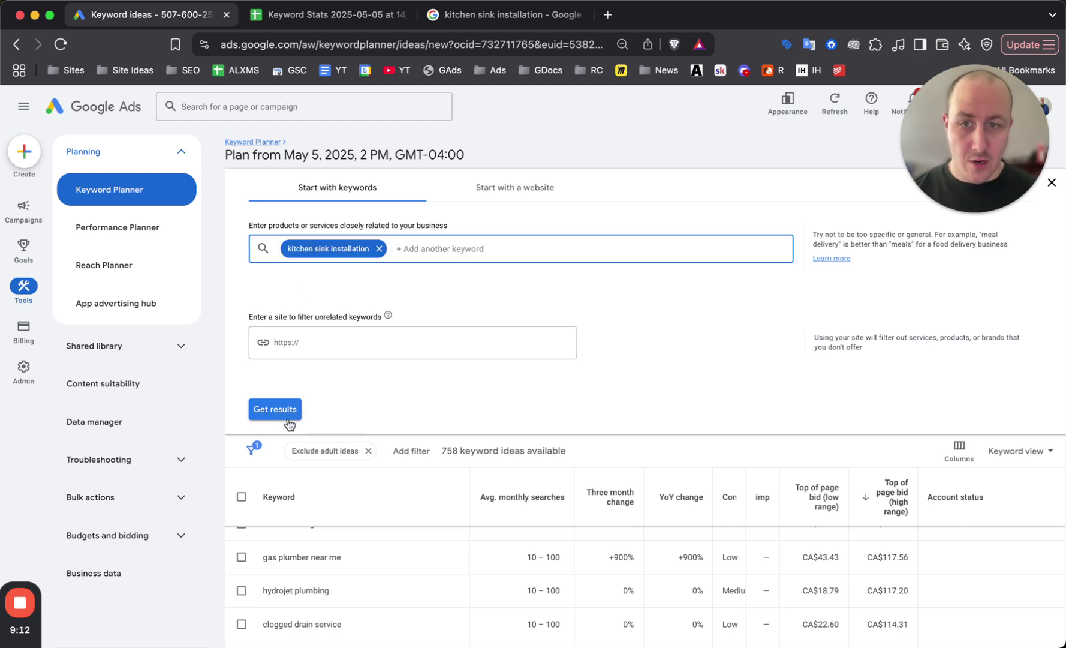
Fetch and browse the 1,044 keyword ideas for kitchen sink installation.
{"action": "left_click", "coordinate": [286, 414]}
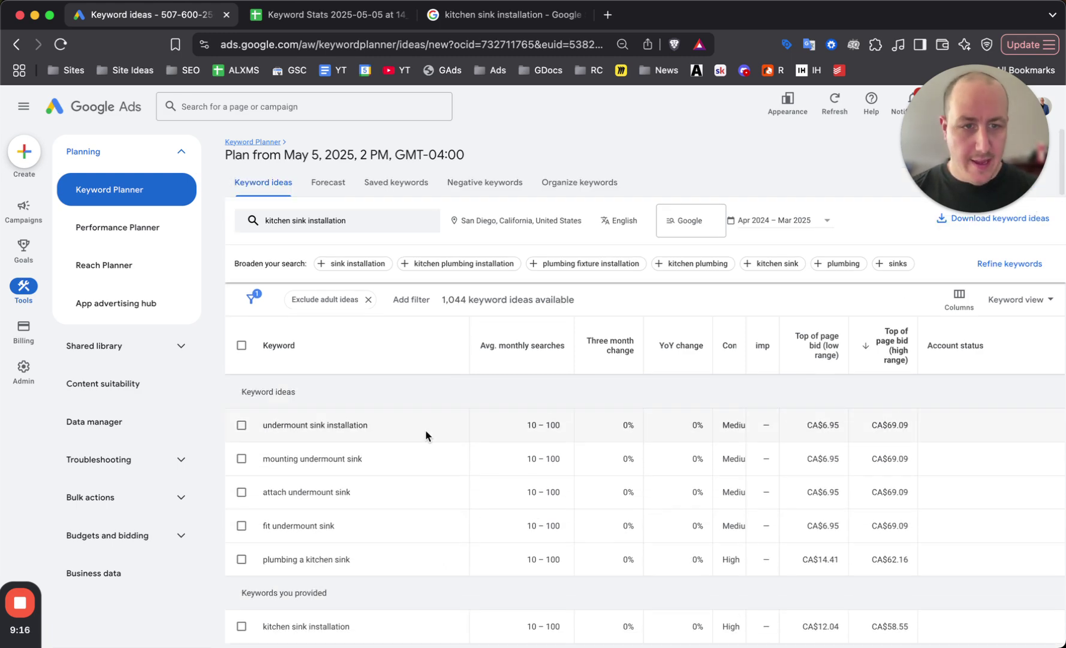
{"action": "scroll", "coordinate": [354, 414], "scroll_direction": "down", "scroll_amount": 1}
{"action": "scroll", "coordinate": [354, 444], "scroll_direction": "down", "scroll_amount": 1}
{"action": "scroll", "coordinate": [365, 435], "scroll_direction": "down", "scroll_amount": 5}
{"action": "scroll", "coordinate": [366, 435], "scroll_direction": "up", "scroll_amount": 1}
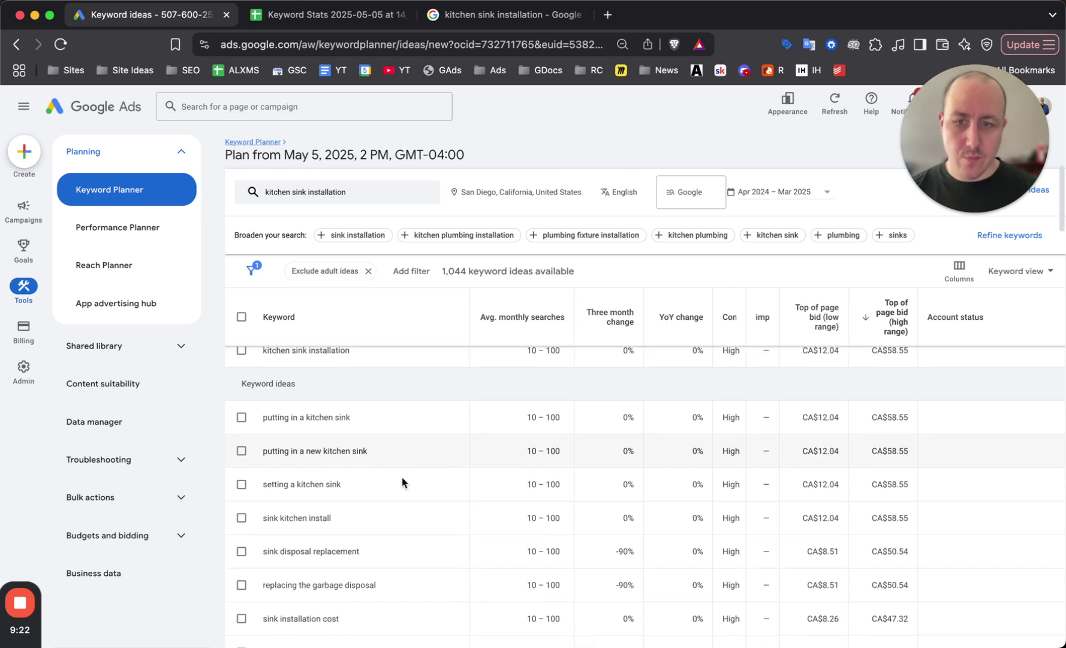
{"action": "scroll", "coordinate": [402, 478], "scroll_direction": "down", "scroll_amount": 1}
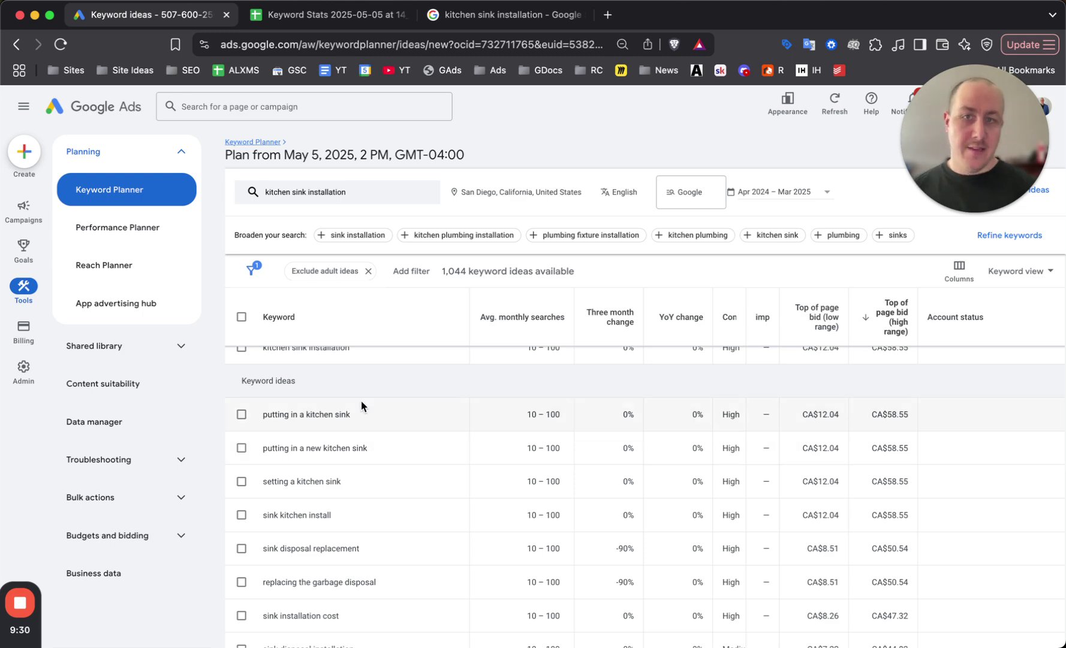
{"action": "scroll", "coordinate": [361, 403], "scroll_direction": "up", "scroll_amount": 5}
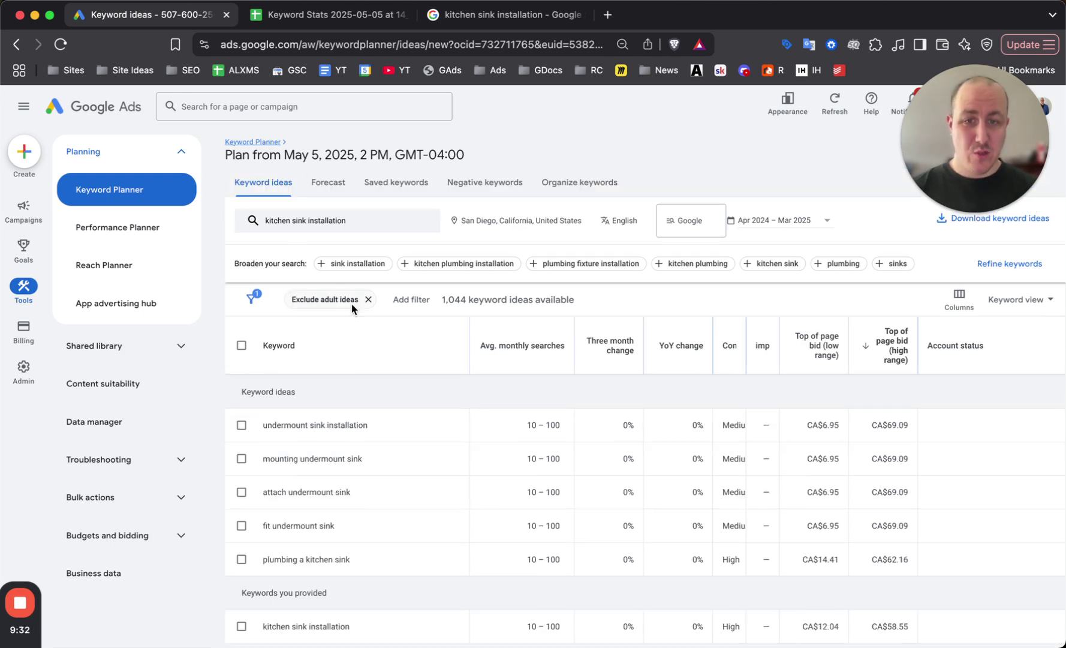
Swap the seed keyword from 'kitchen sink installation' back to 'plumber' and get results.
{"action": "left_click", "coordinate": [405, 222]}
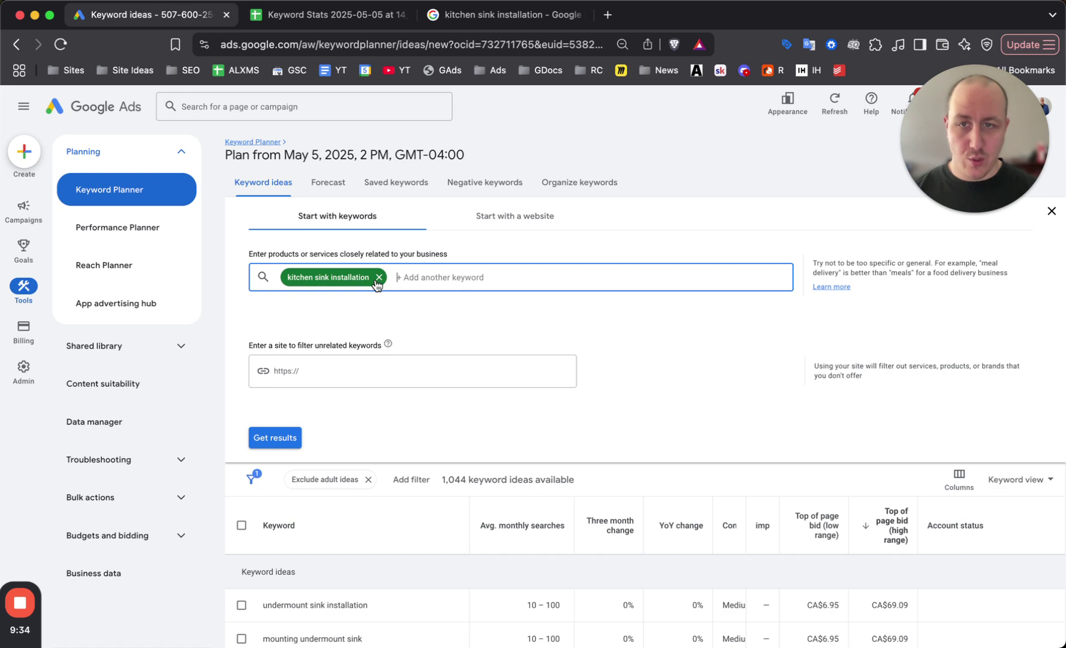
{"action": "left_click", "coordinate": [378, 278]}
{"action": "type", "text": "plumber"}
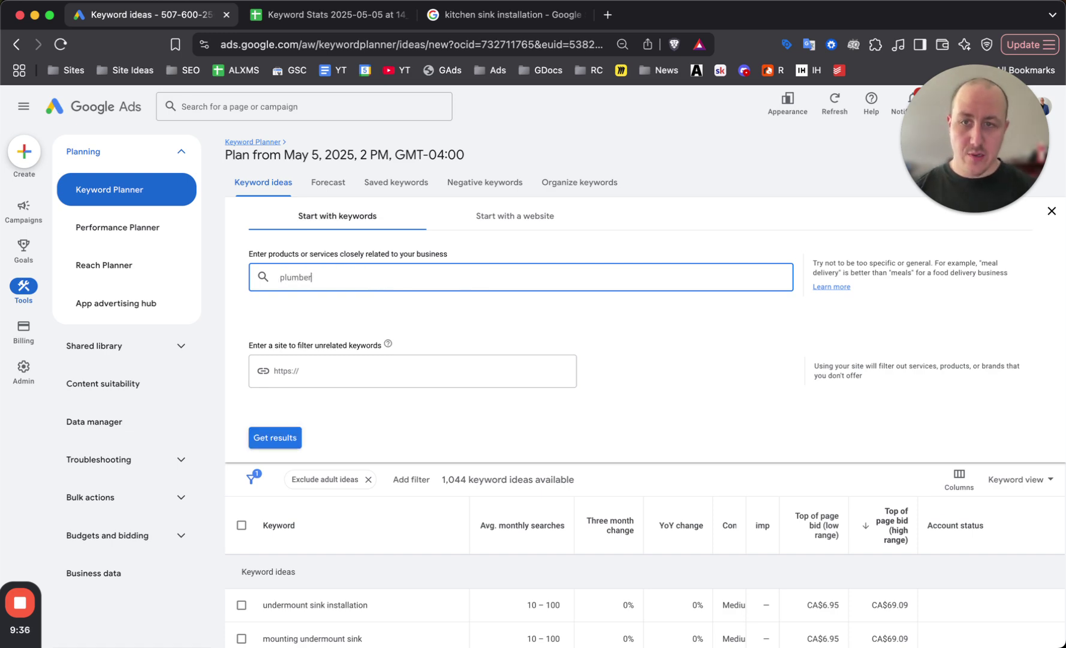
{"action": "key", "text": "Return"}
{"action": "left_click", "coordinate": [276, 436]}
Close a stray context menu and browse the 758 plumber ideas, led by plumbing and heating.
{"action": "right_click", "coordinate": [281, 395]}
{"action": "left_click", "coordinate": [507, 378]}
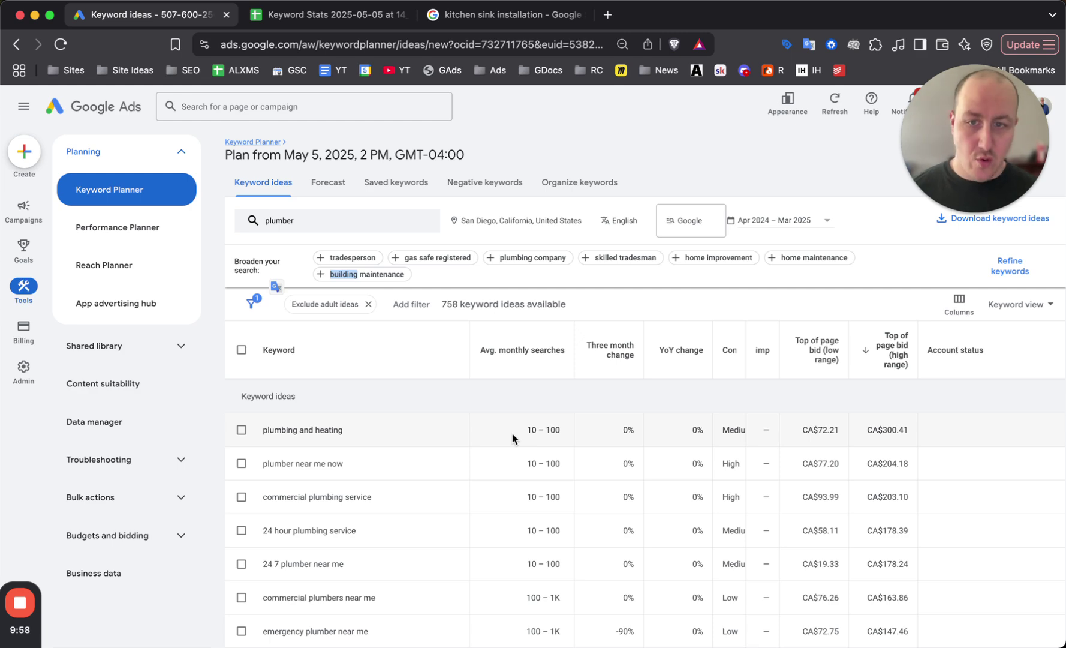
{"action": "scroll", "coordinate": [269, 402], "scroll_direction": "down", "scroll_amount": 10}
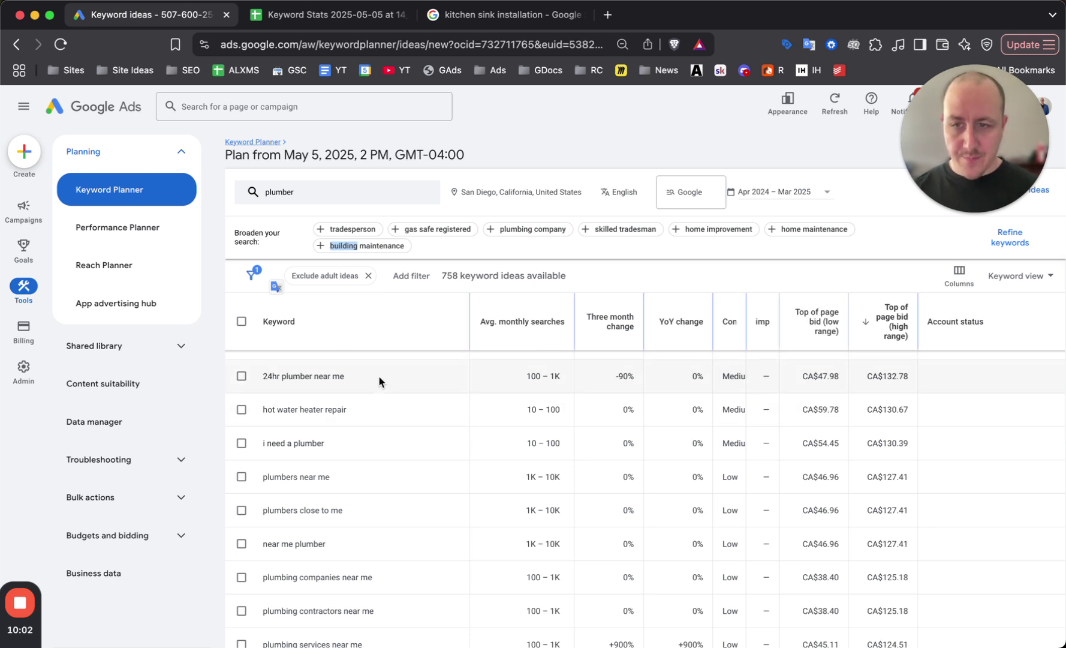
{"action": "scroll", "coordinate": [403, 441], "scroll_direction": "down", "scroll_amount": 1}
{"action": "scroll", "coordinate": [402, 440], "scroll_direction": "up", "scroll_amount": 1}
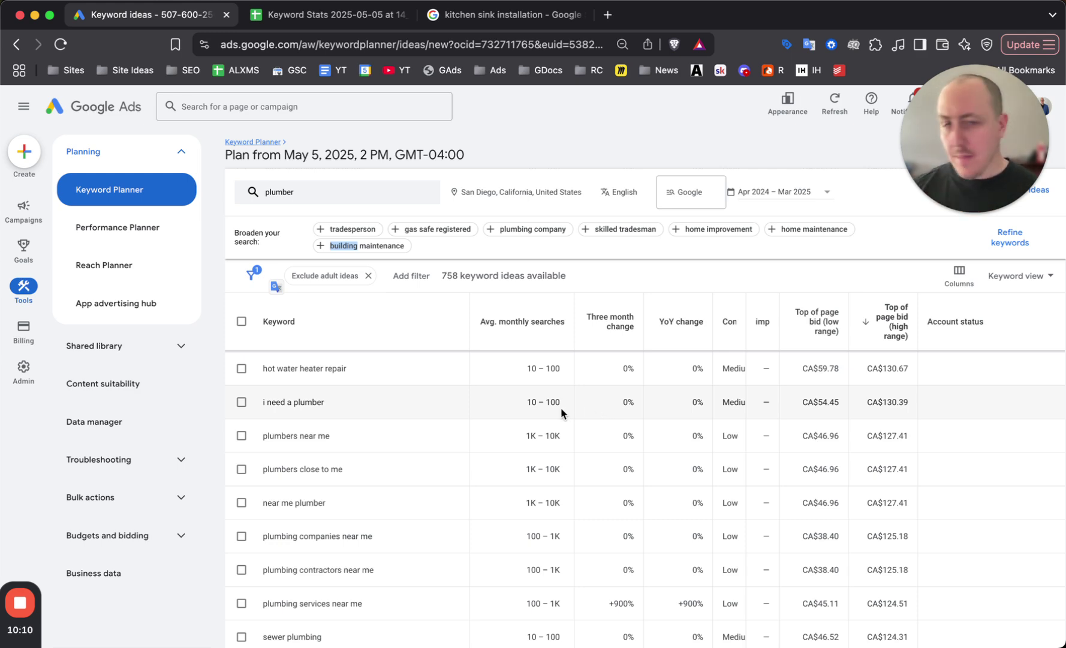
{"action": "scroll", "coordinate": [506, 348], "scroll_direction": "up", "scroll_amount": 10}
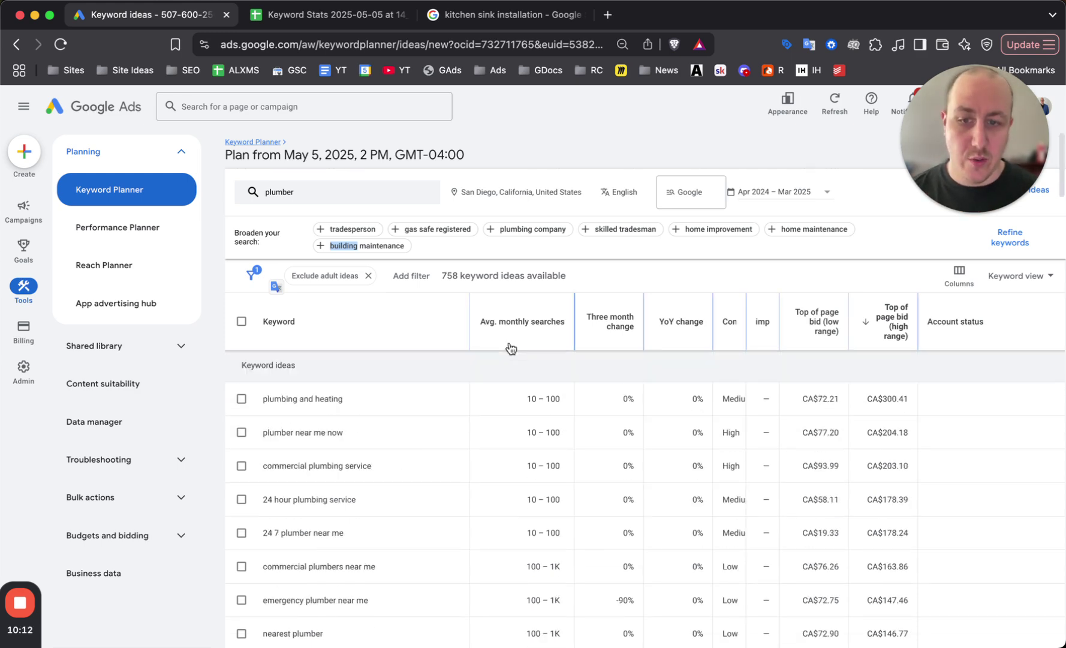